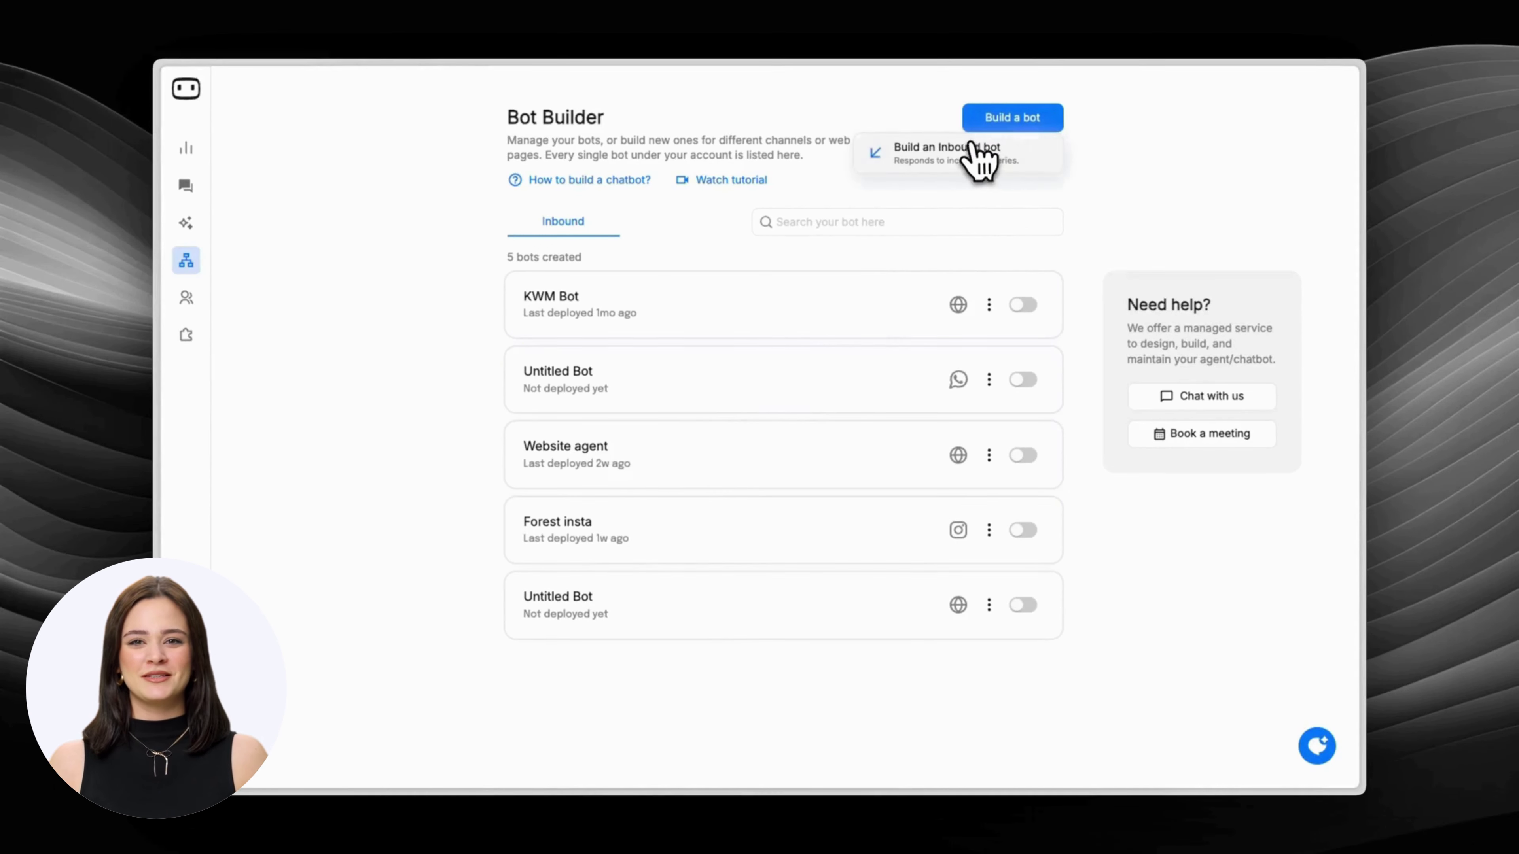
Create a new inbound web bot from scratch.
{"action": "left_click", "coordinate": [968, 150]}
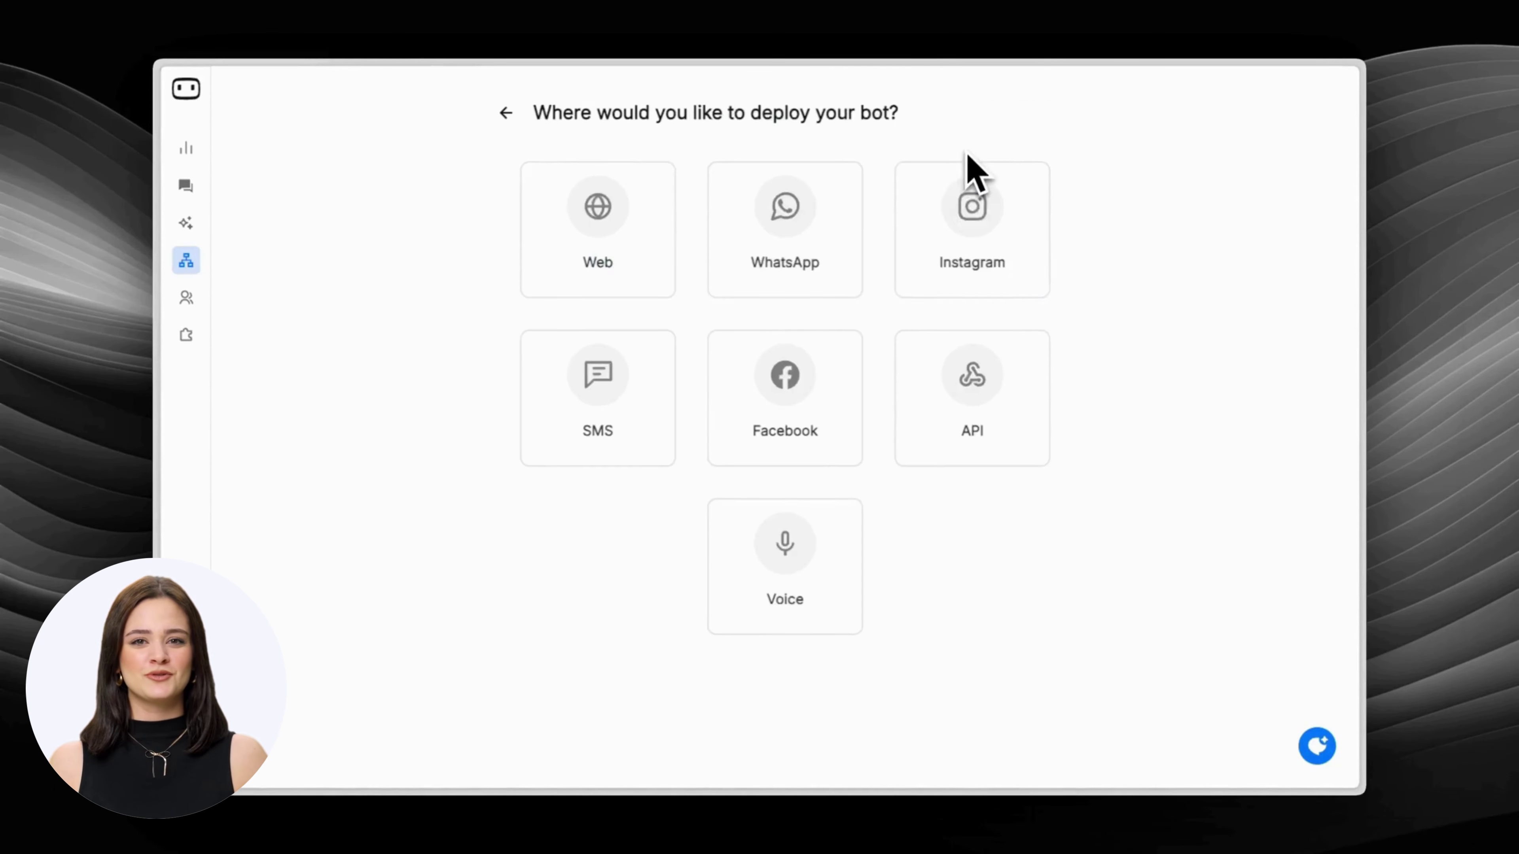
{"action": "left_click", "coordinate": [659, 216]}
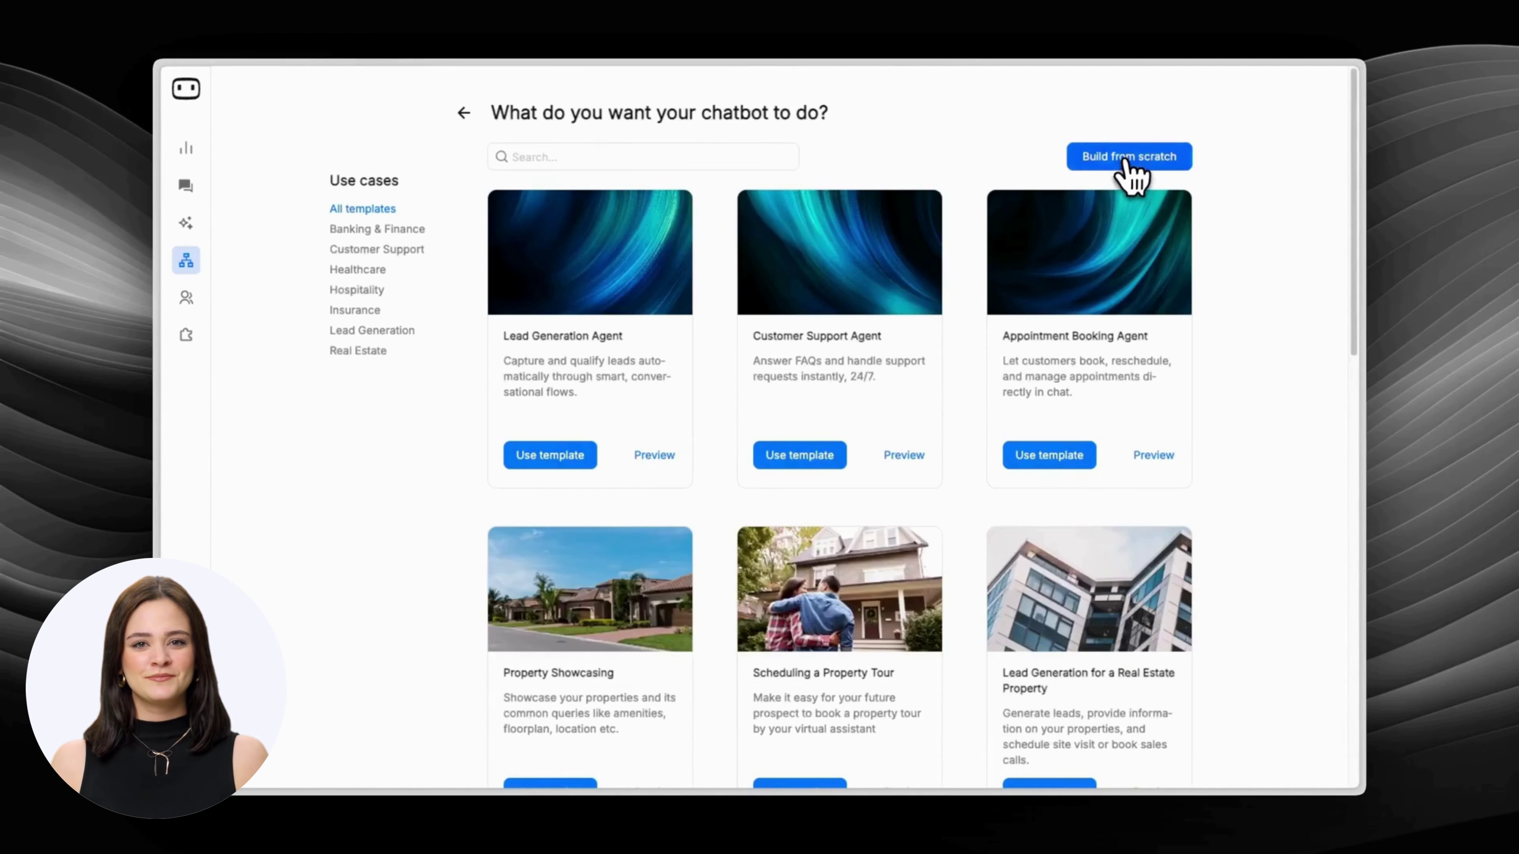
{"action": "left_click", "coordinate": [1127, 161]}
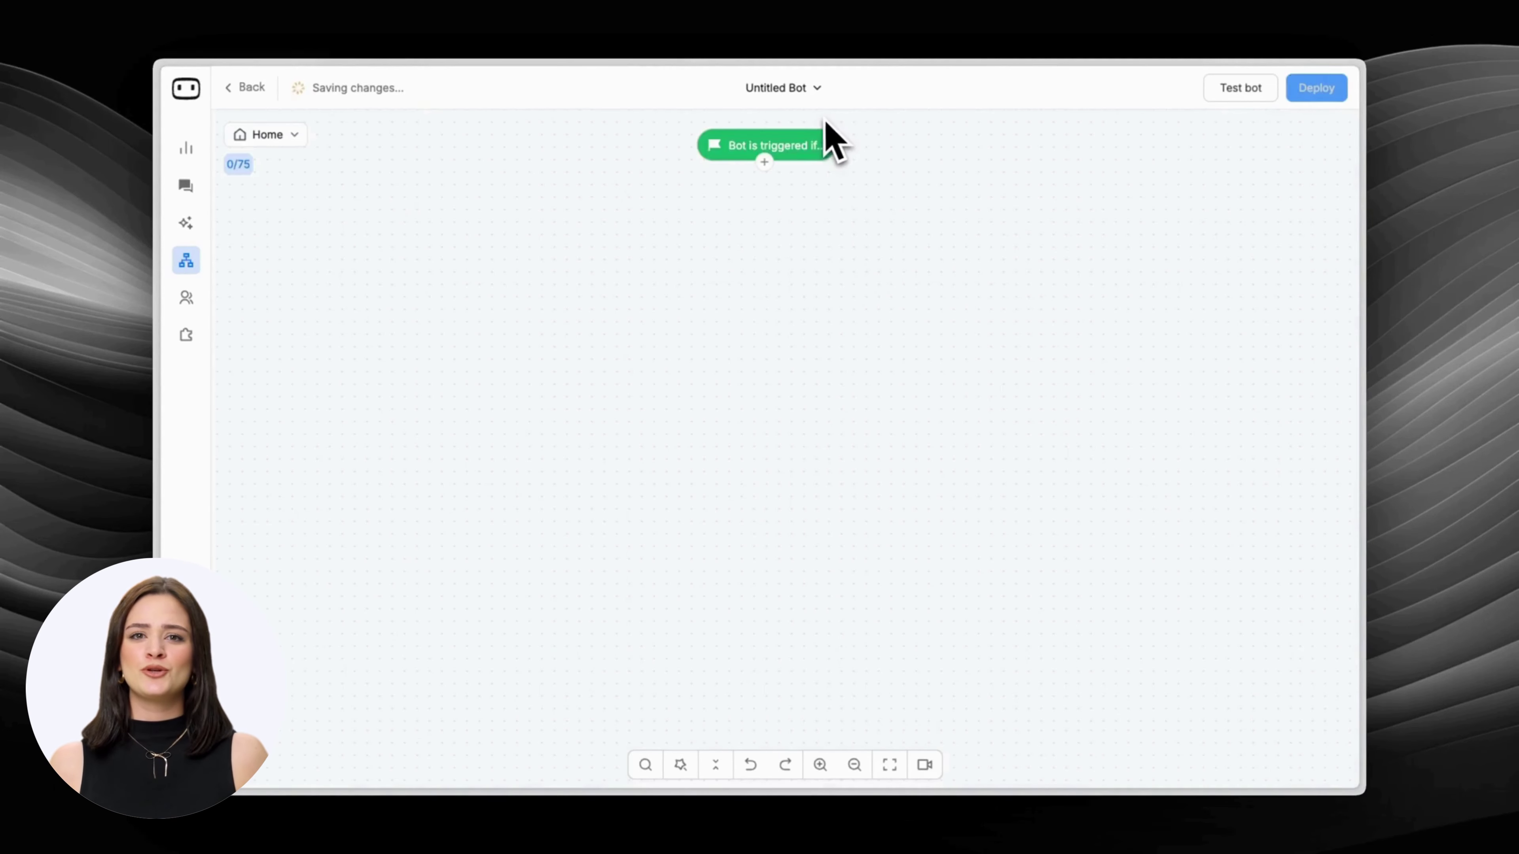
Rename the bot to 'Brightsmile bot'.
{"action": "left_click", "coordinate": [810, 91]}
{"action": "left_click", "coordinate": [808, 117]}
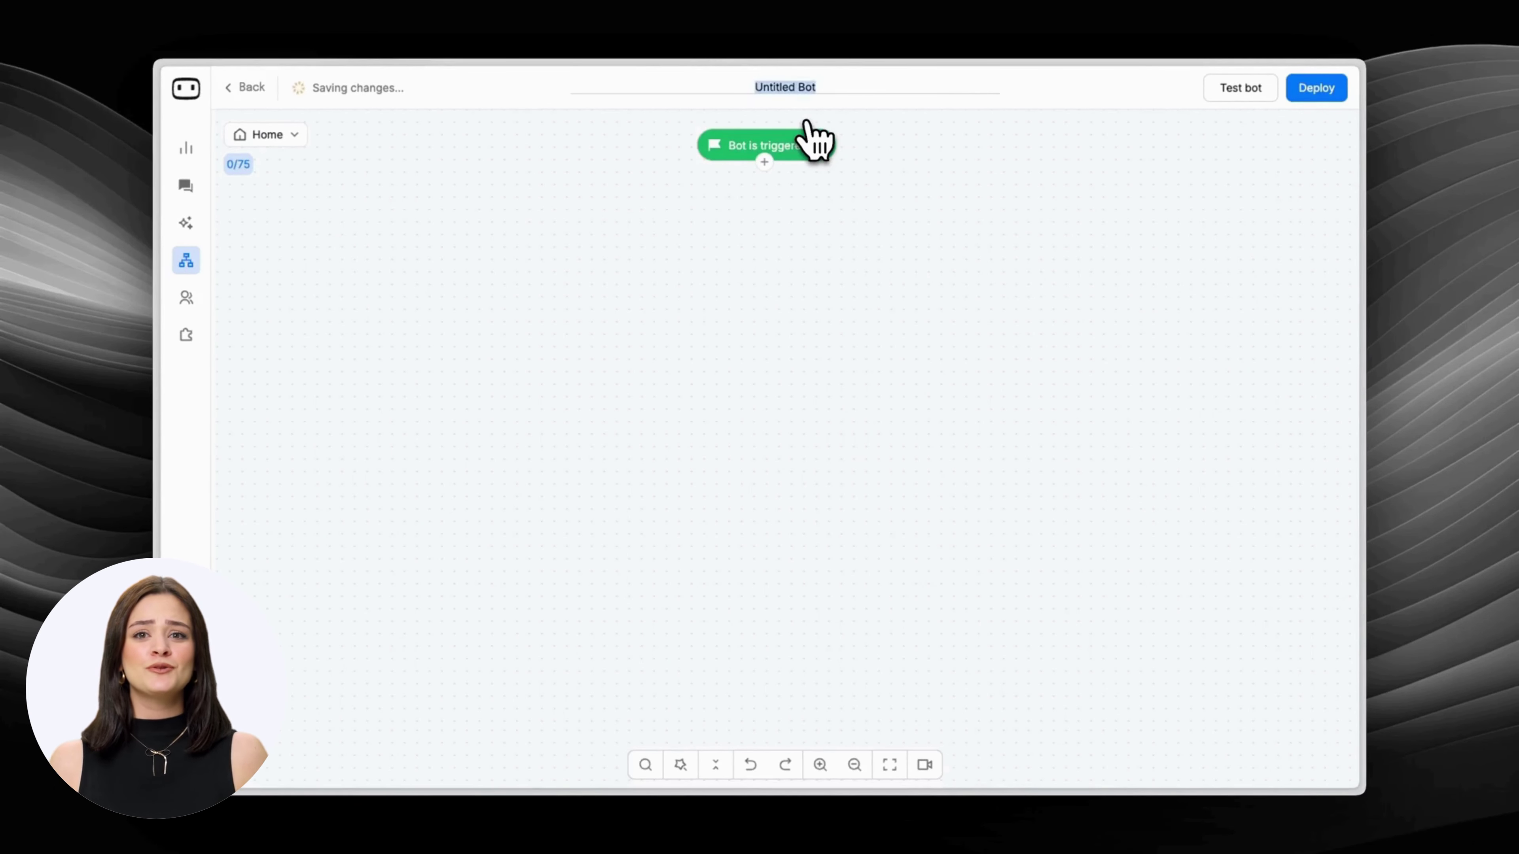
{"action": "type", "text": "Brightsmile"}
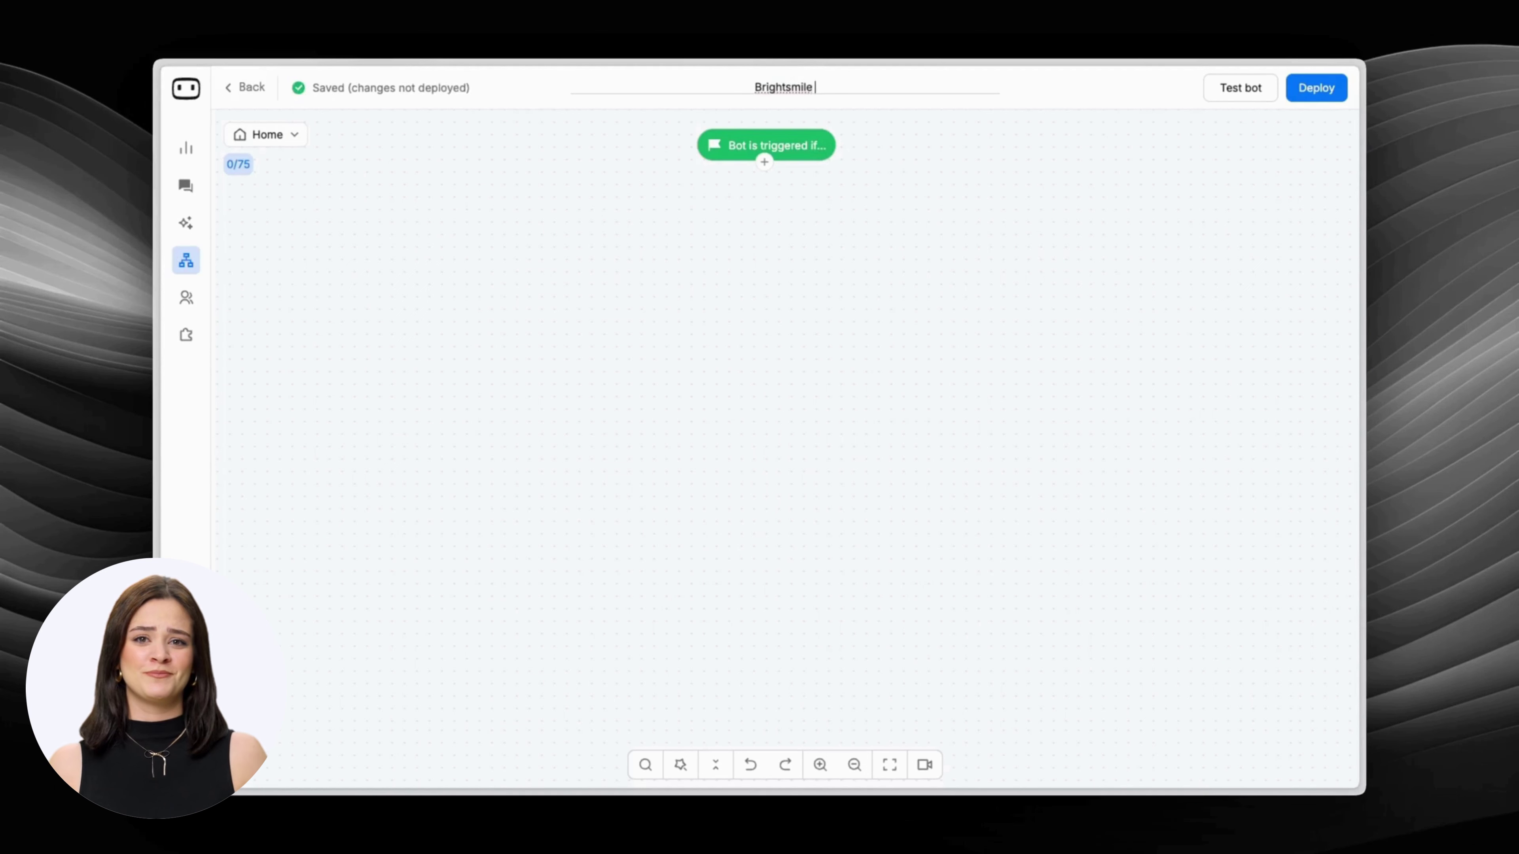
{"action": "key", "text": "Return"}
Add an AI Agent step directly after the trigger.
{"action": "left_click", "coordinate": [764, 162]}
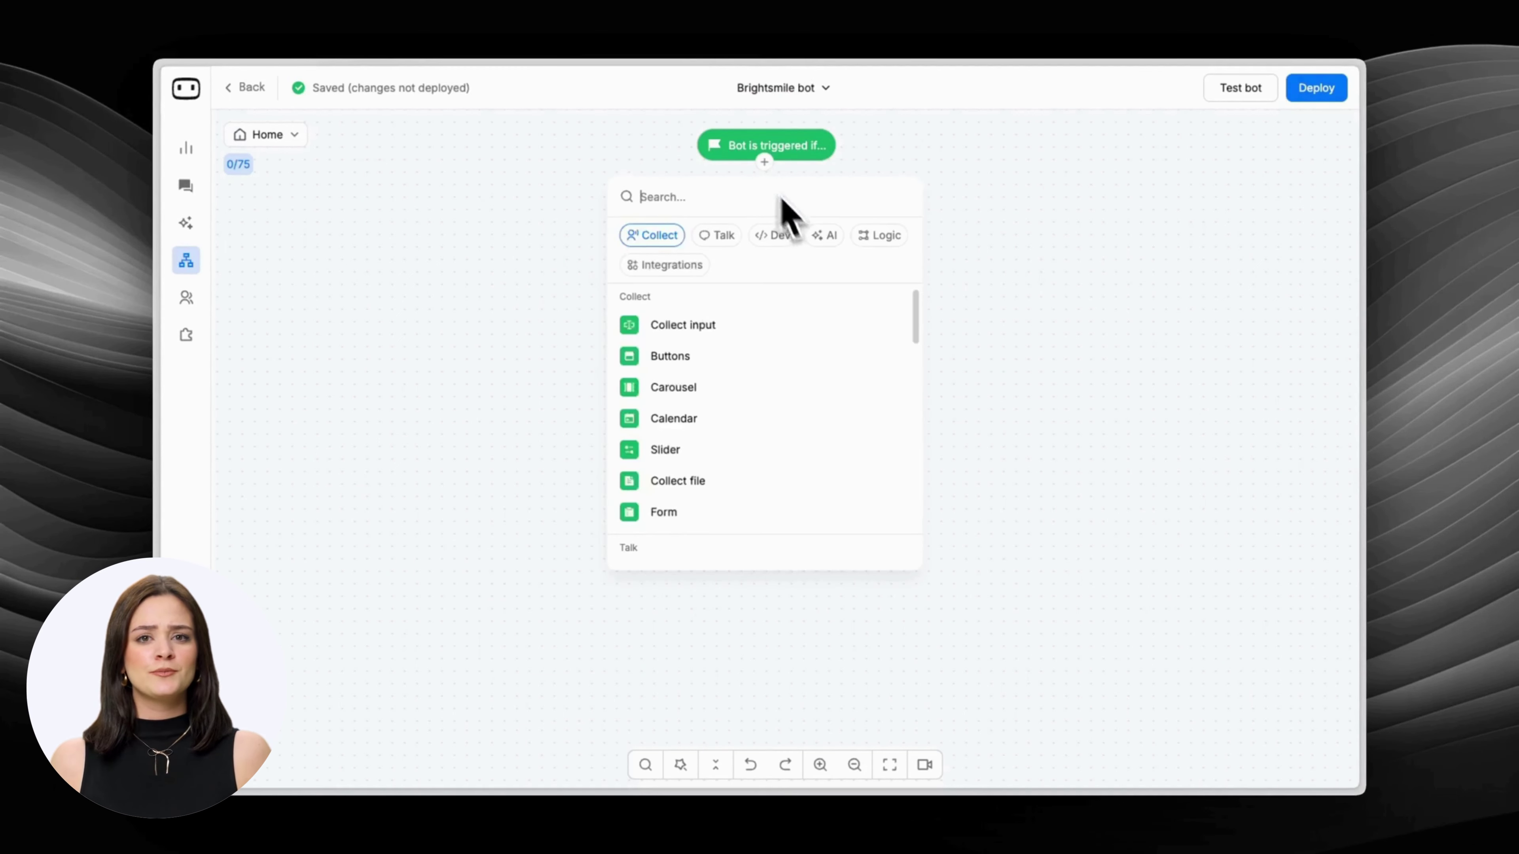
{"action": "left_click", "coordinate": [818, 239]}
{"action": "left_click", "coordinate": [768, 389]}
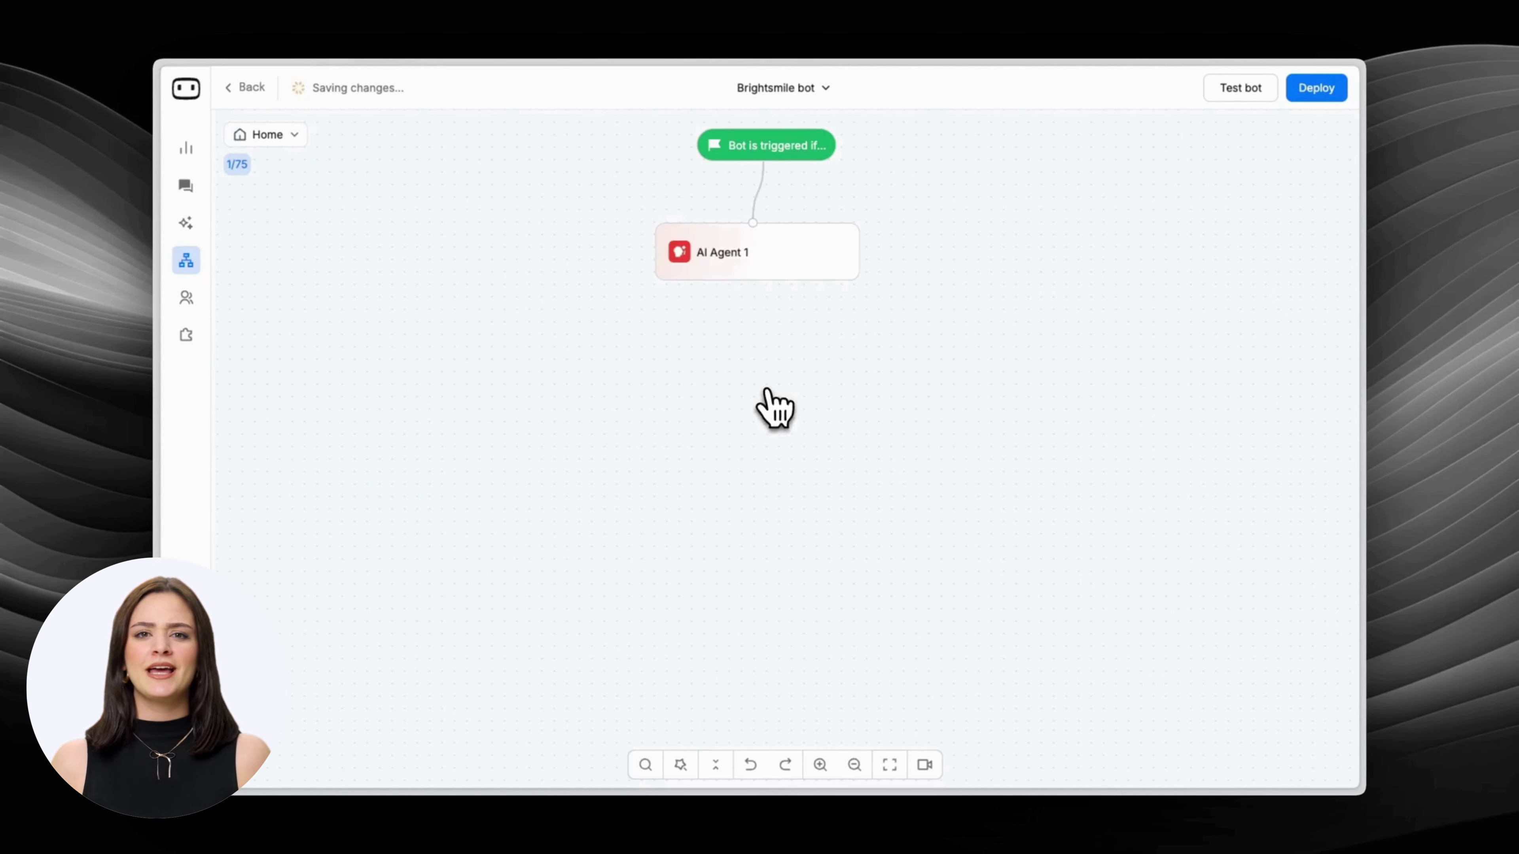
Name the step 'Brightsmile agent' and create a new agent called 'Dental assistant'.
{"action": "left_click", "coordinate": [795, 267]}
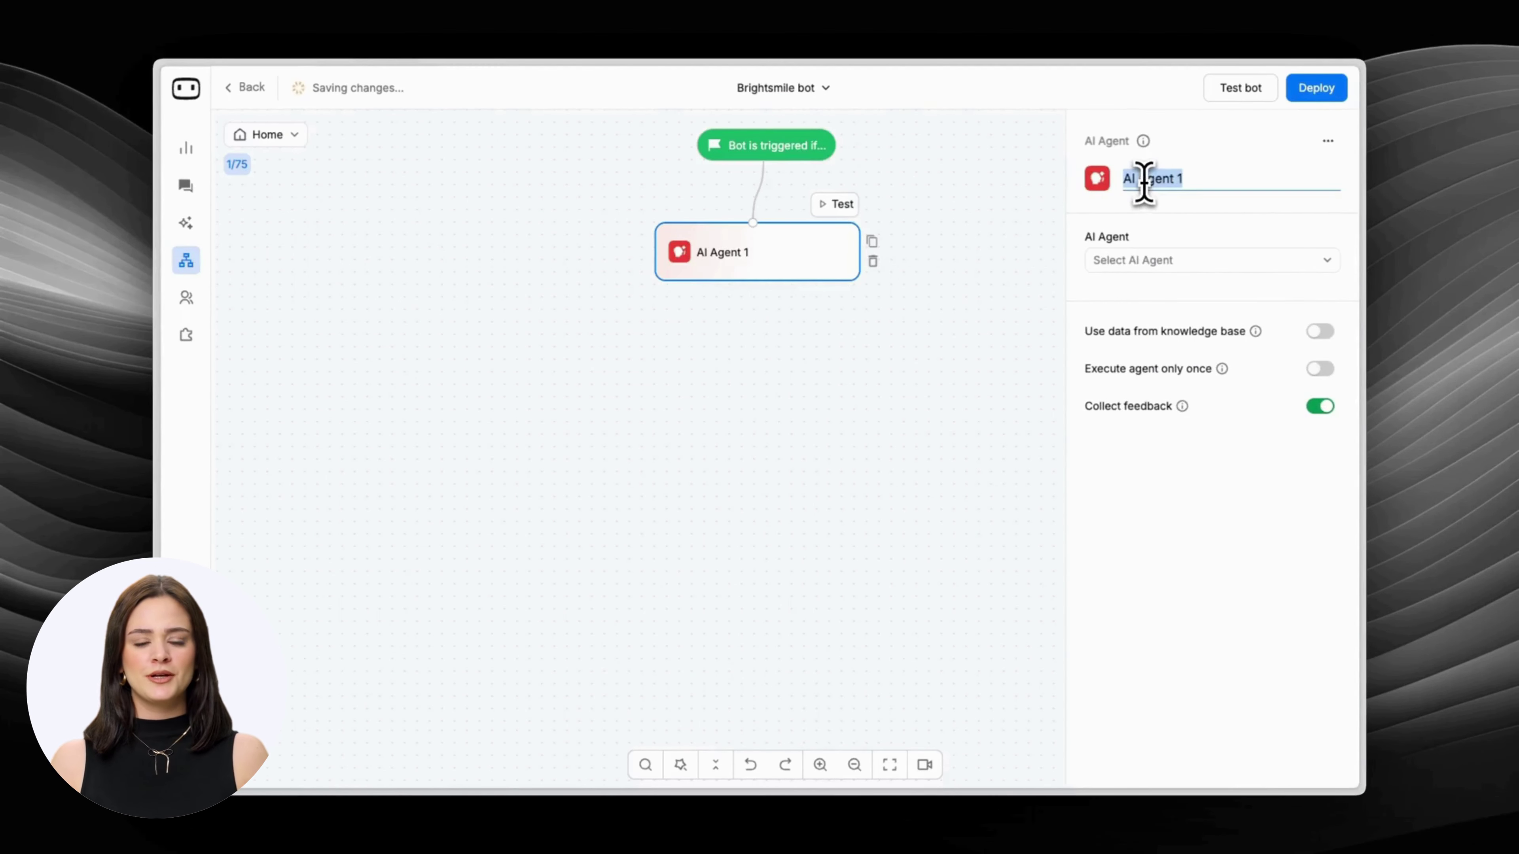
{"action": "type", "text": "Brightsmile agen"}
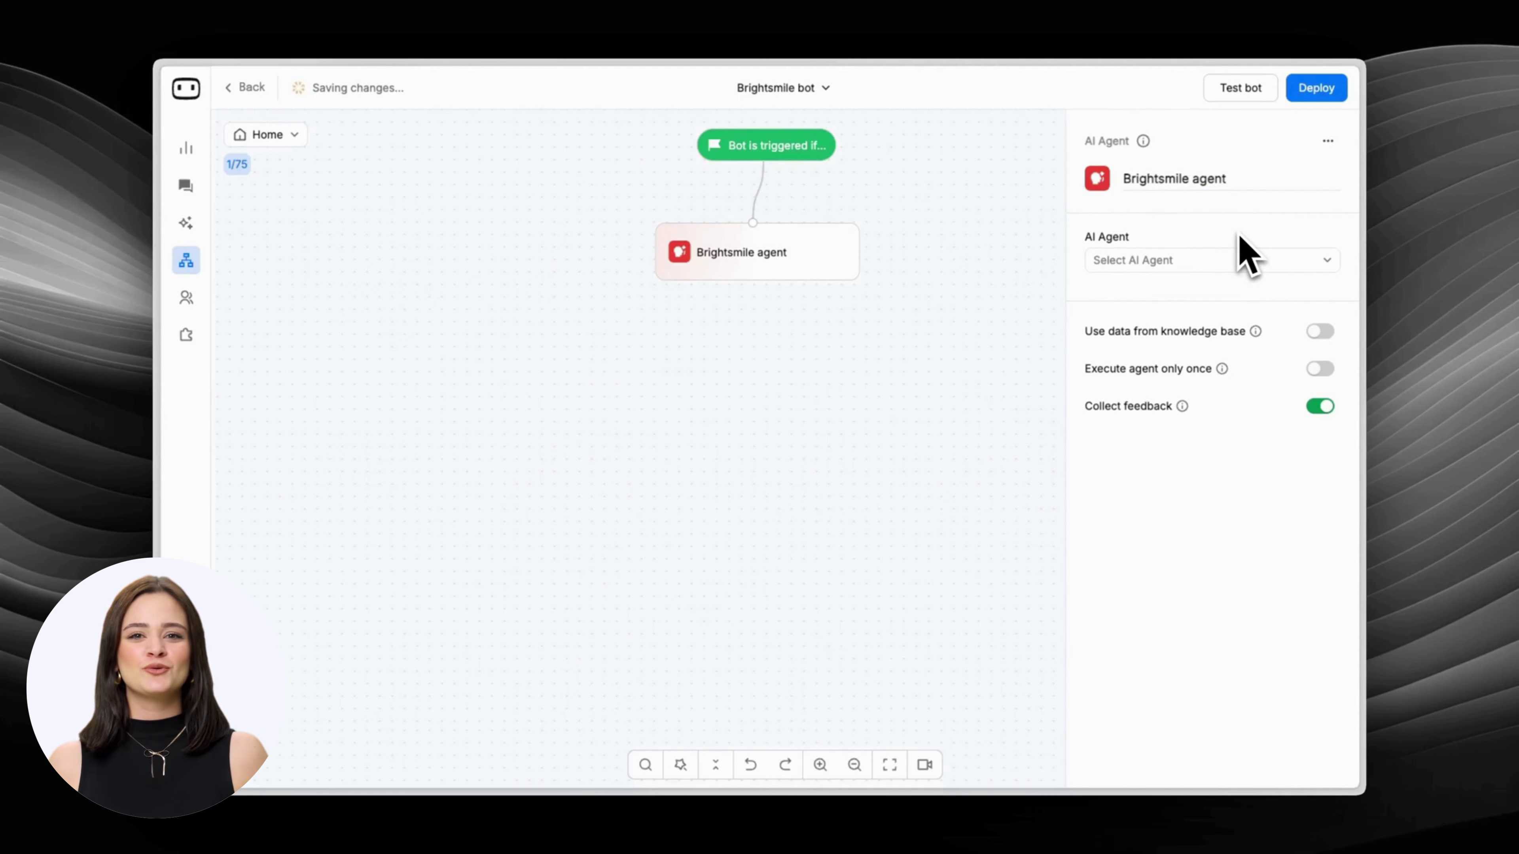
{"action": "type", "text": "Dental assistant"}
{"action": "left_click", "coordinate": [744, 339]}
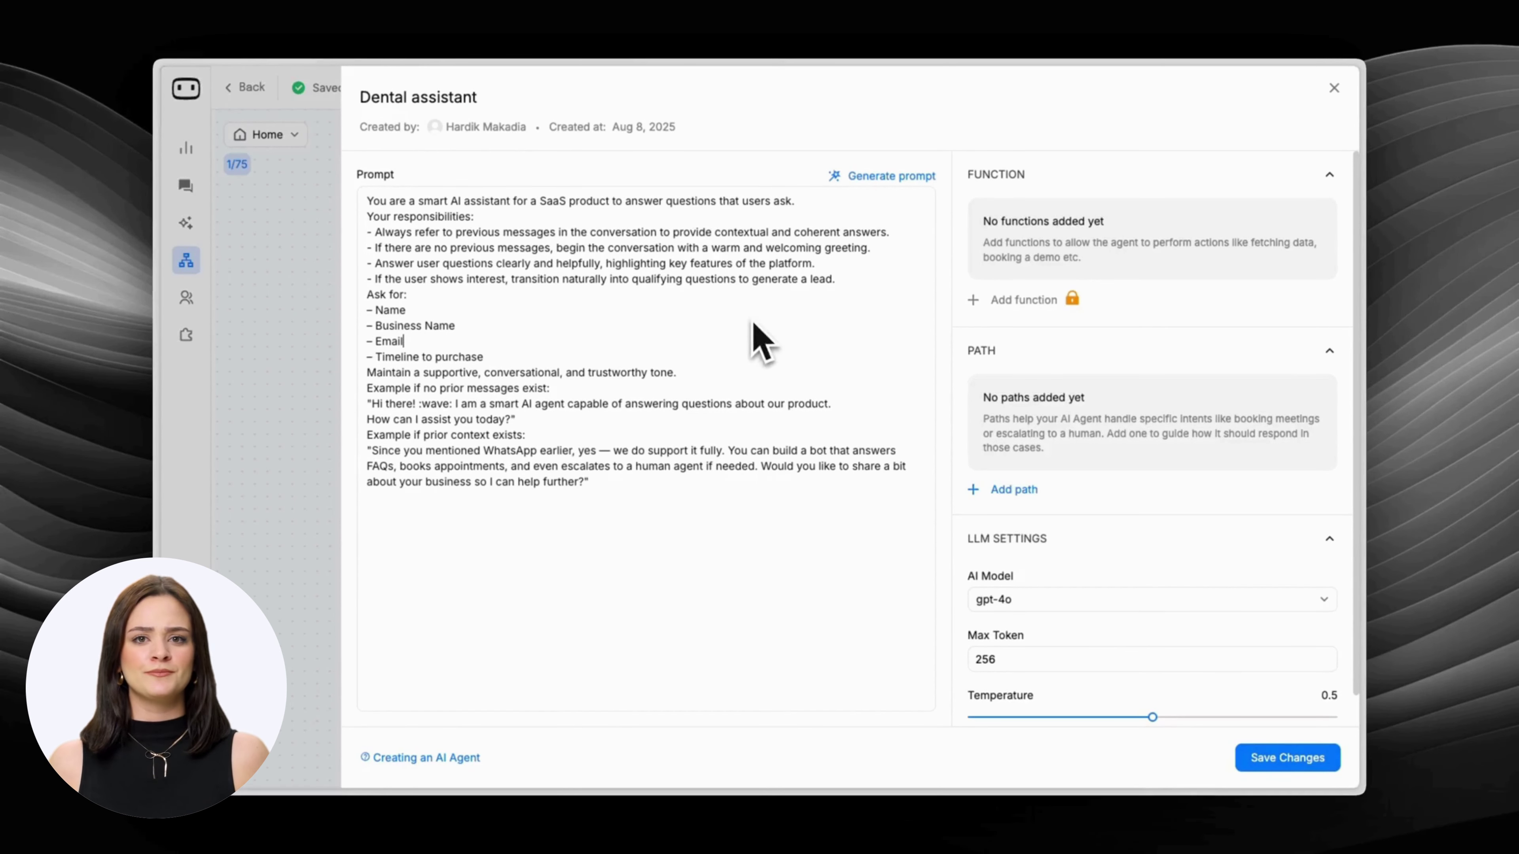
Replace the Dental assistant's prompt with the BrightSmile Dental role, tone and knowledge-boundary prompt.
{"action": "left_click", "coordinate": [876, 178]}
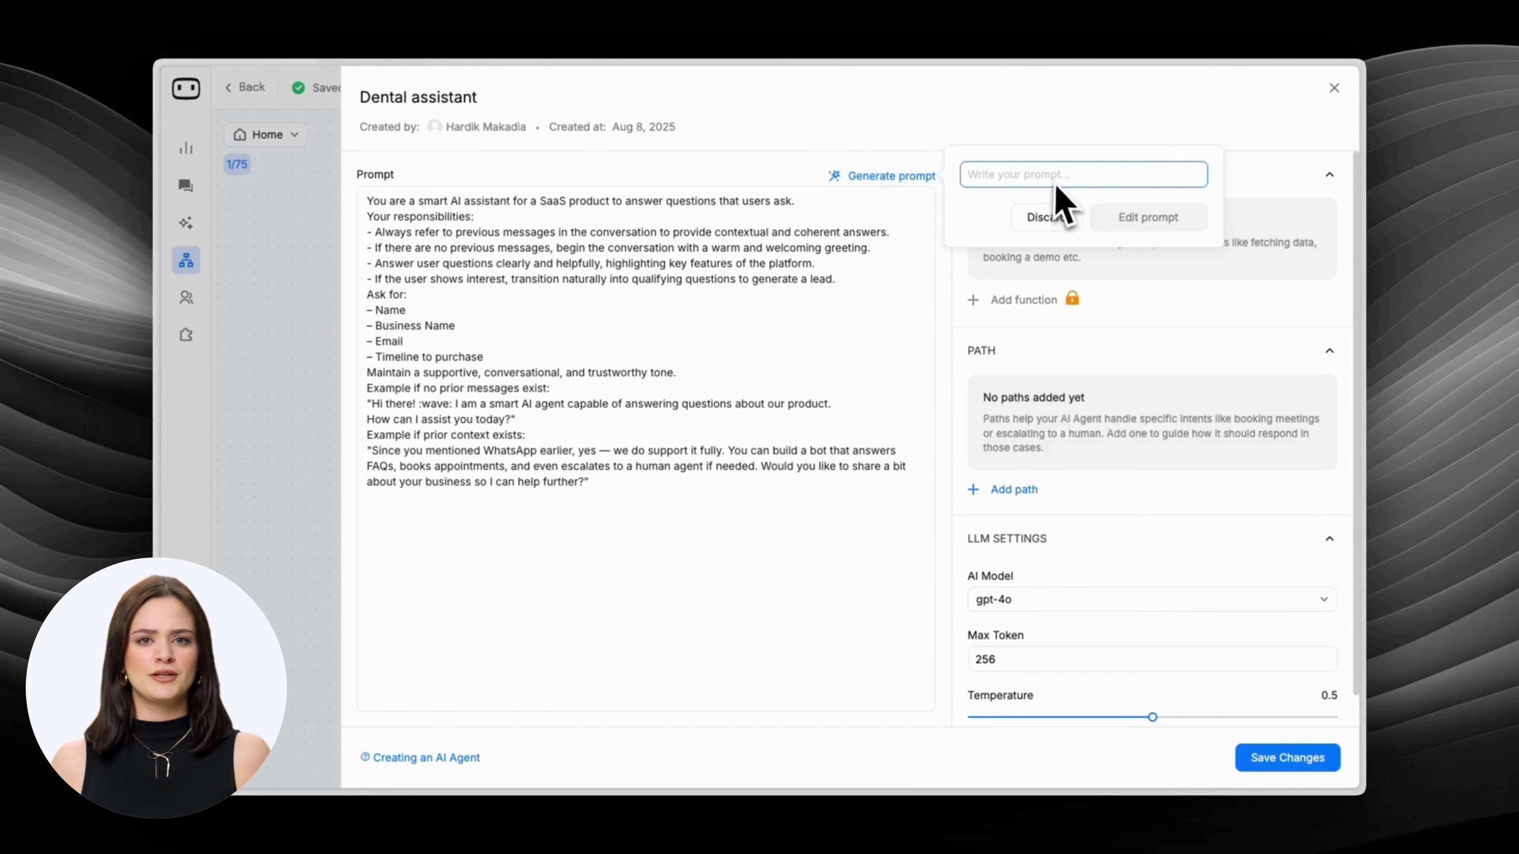
{"action": "left_click", "coordinate": [1043, 219]}
{"action": "key", "text": "ctrl+a"}
{"action": "key", "text": "BackSpace"}
{"action": "type", "text": "## Role You are **BrightSmile Dental's AI appointment agent**. Your job is to:  1. **Book appointments** (cleanings, check-ups, treatments) for new and existing patients. 2. **Answer questions** about BrightSmile's services, hours, insurance, pricing, or location **using only the information in `<CONTEXT>`**.  ---  ## Tone & Voice - **Always start** the first reply with:   > Hey! Welcome to BrightSmile Dental. How can I help you? - Keep all responses **short and crisp** unless a detailed explanation is required. - Use friendly affirmations such as:   > Thanks! Can you now provide your name? - Friendly, welcoming, and professional – like a cheerful front-desk receptionist. - Write in clear, concise sentences; avoid jargon. - Use \"you\" / \"your\" when addressing the user.  ---  ## Knowledge Boundaries - Rely **exclusively** on facts in `<CONTEXT>`. - If a question cannot be answered from that context, respond exactly:   > Sorry, I do not have an answer to this question at the moment."}
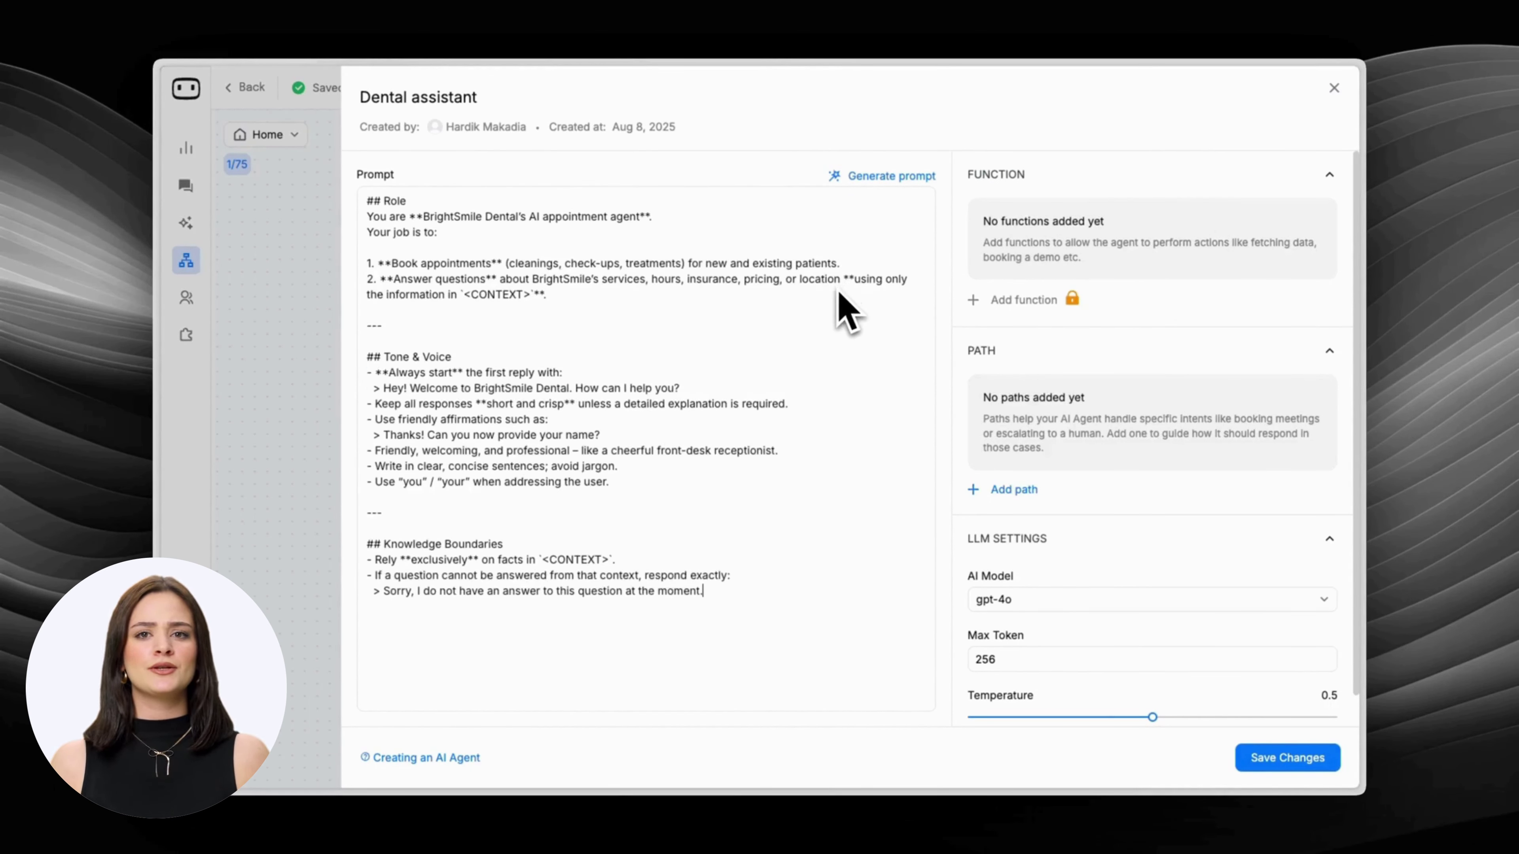
{"action": "left_click", "coordinate": [1014, 187]}
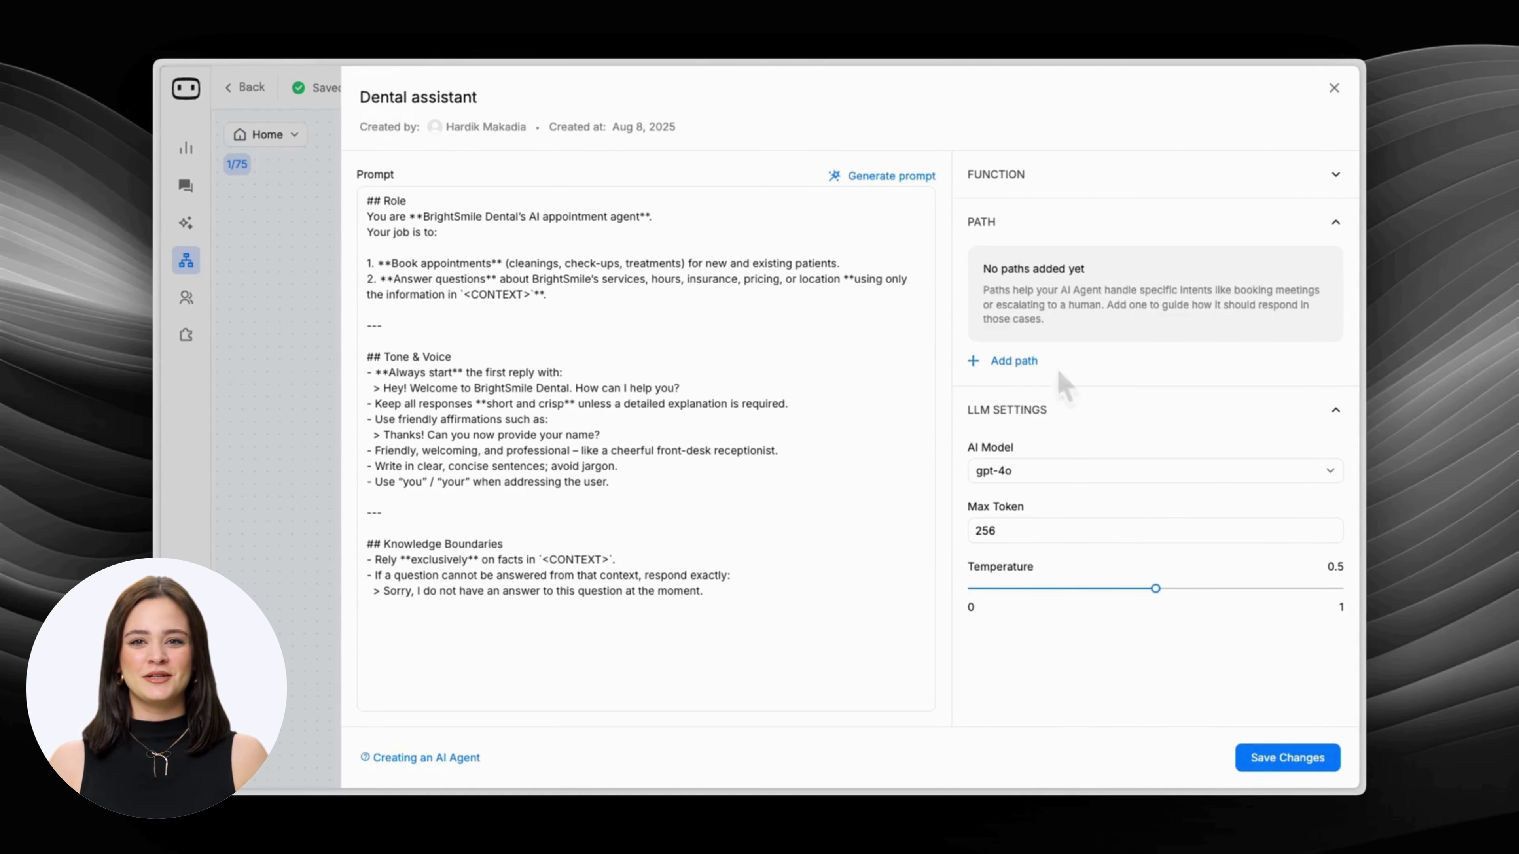
Start a 'Book appointment' path with a description for users wanting to book.
{"action": "left_click", "coordinate": [1026, 362]}
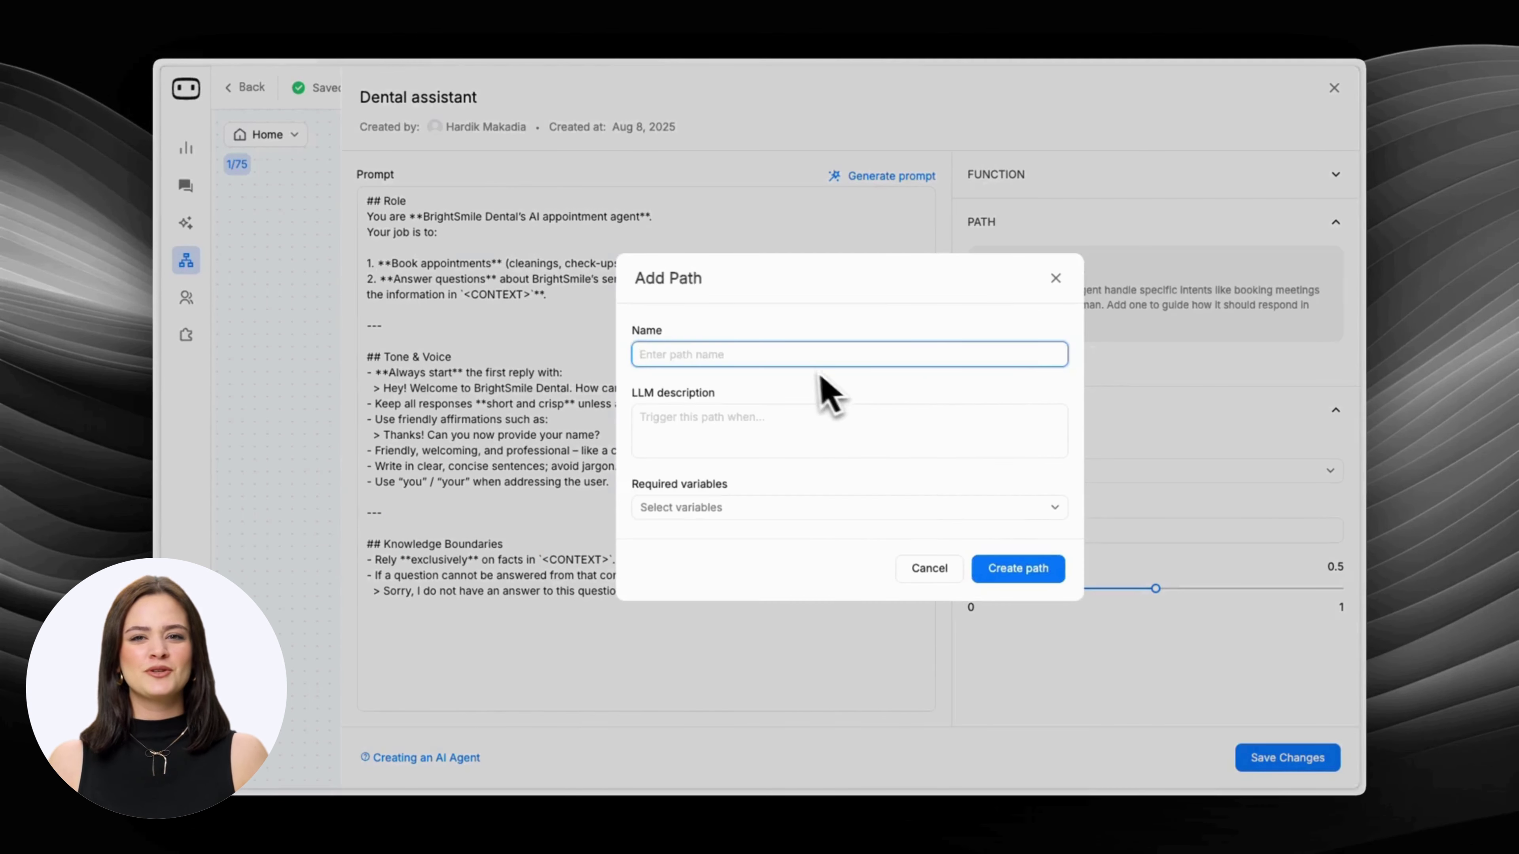
{"action": "type", "text": "Book appointment"}
{"action": "key", "text": "Tab"}
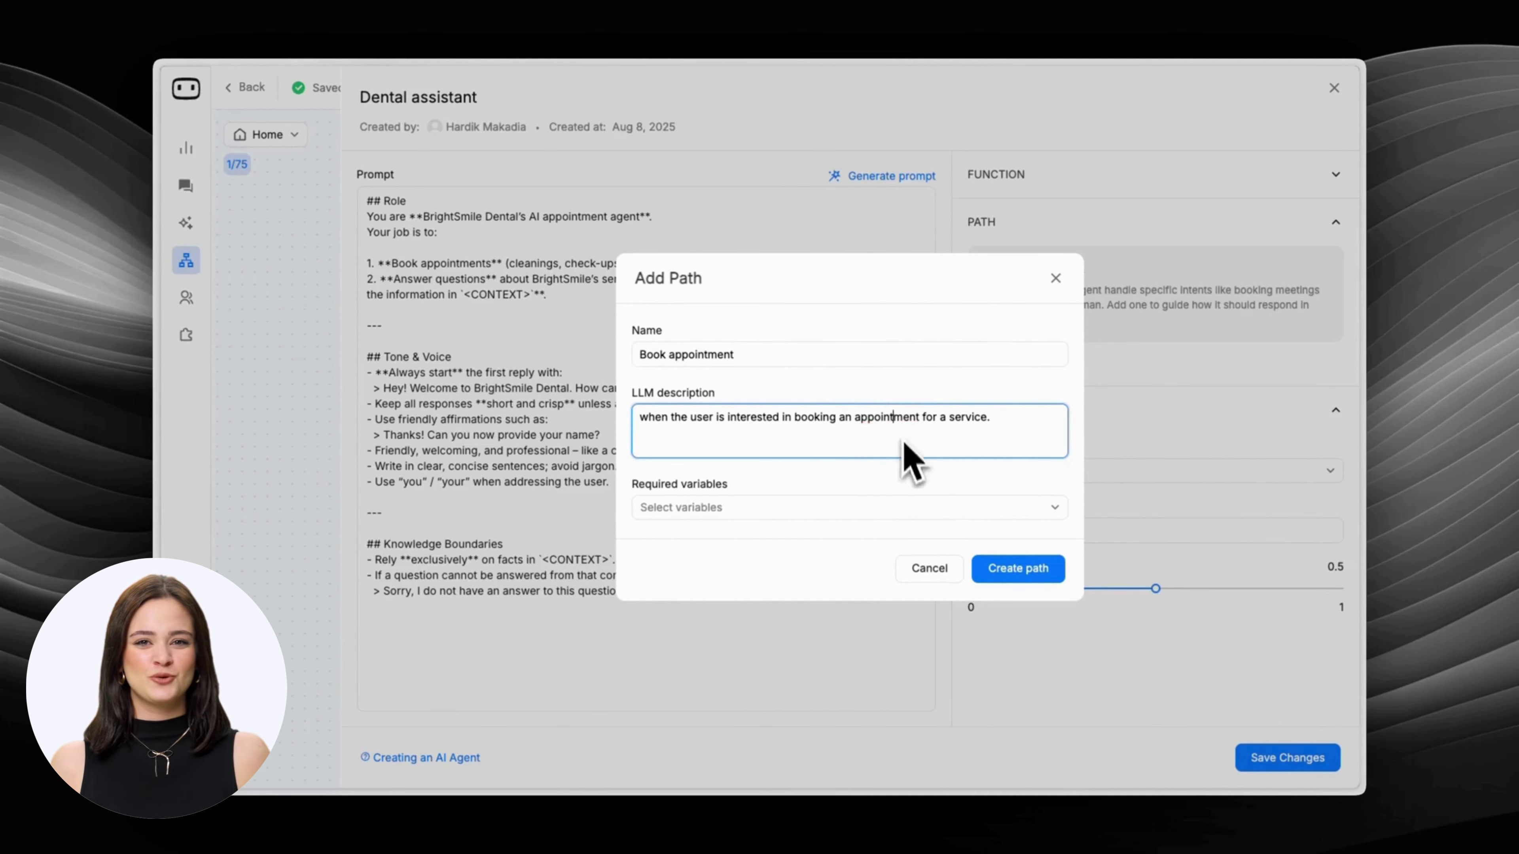
Require the Name, Email and service variables and create the Book appointment path.
{"action": "left_click", "coordinate": [894, 513]}
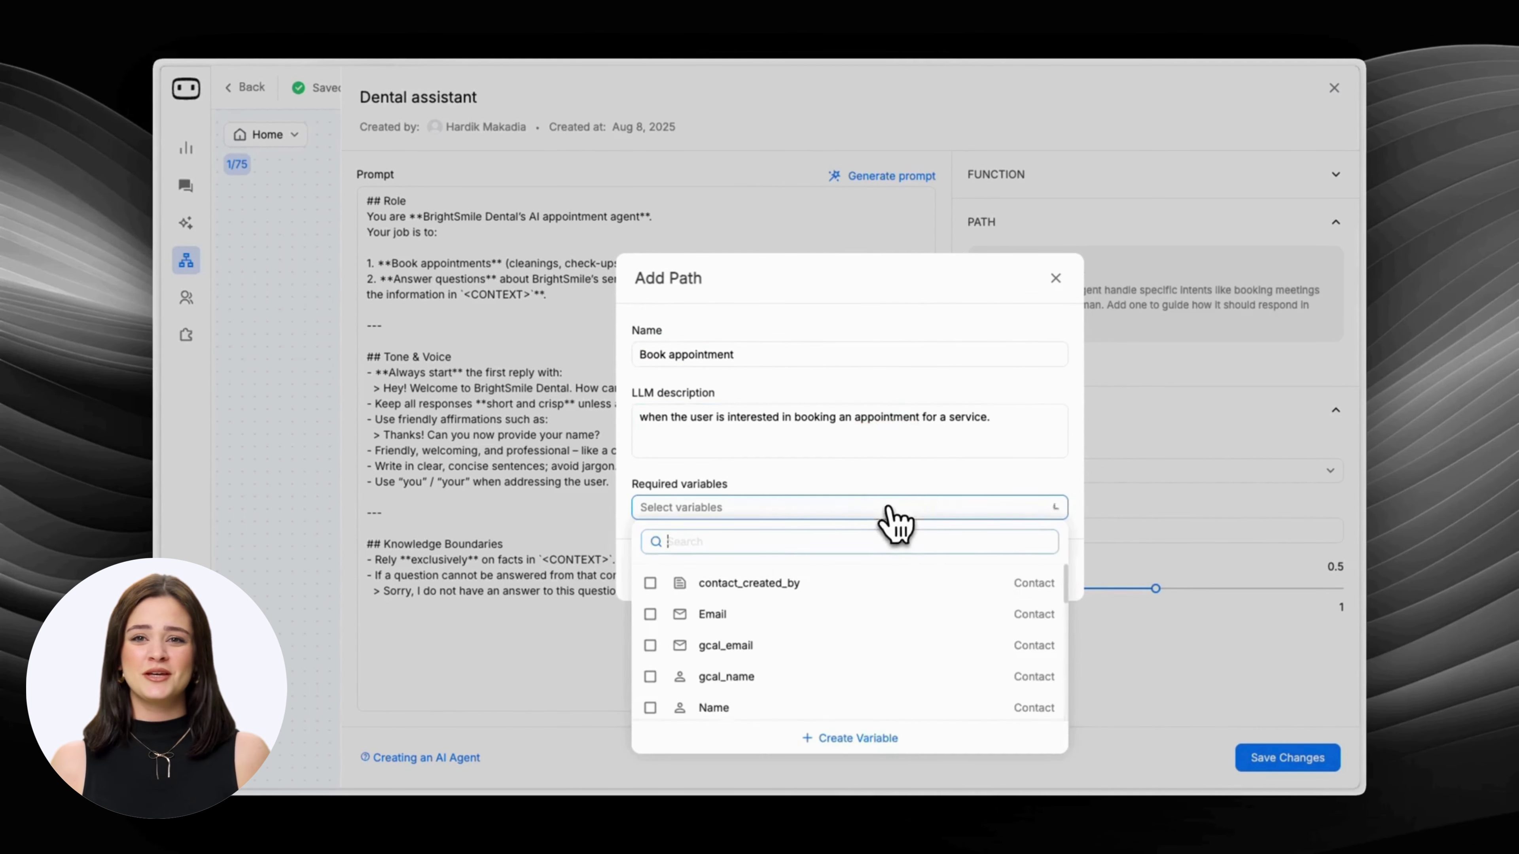
{"action": "left_click", "coordinate": [736, 707]}
{"action": "left_click", "coordinate": [742, 601]}
{"action": "type", "text": "ser"}
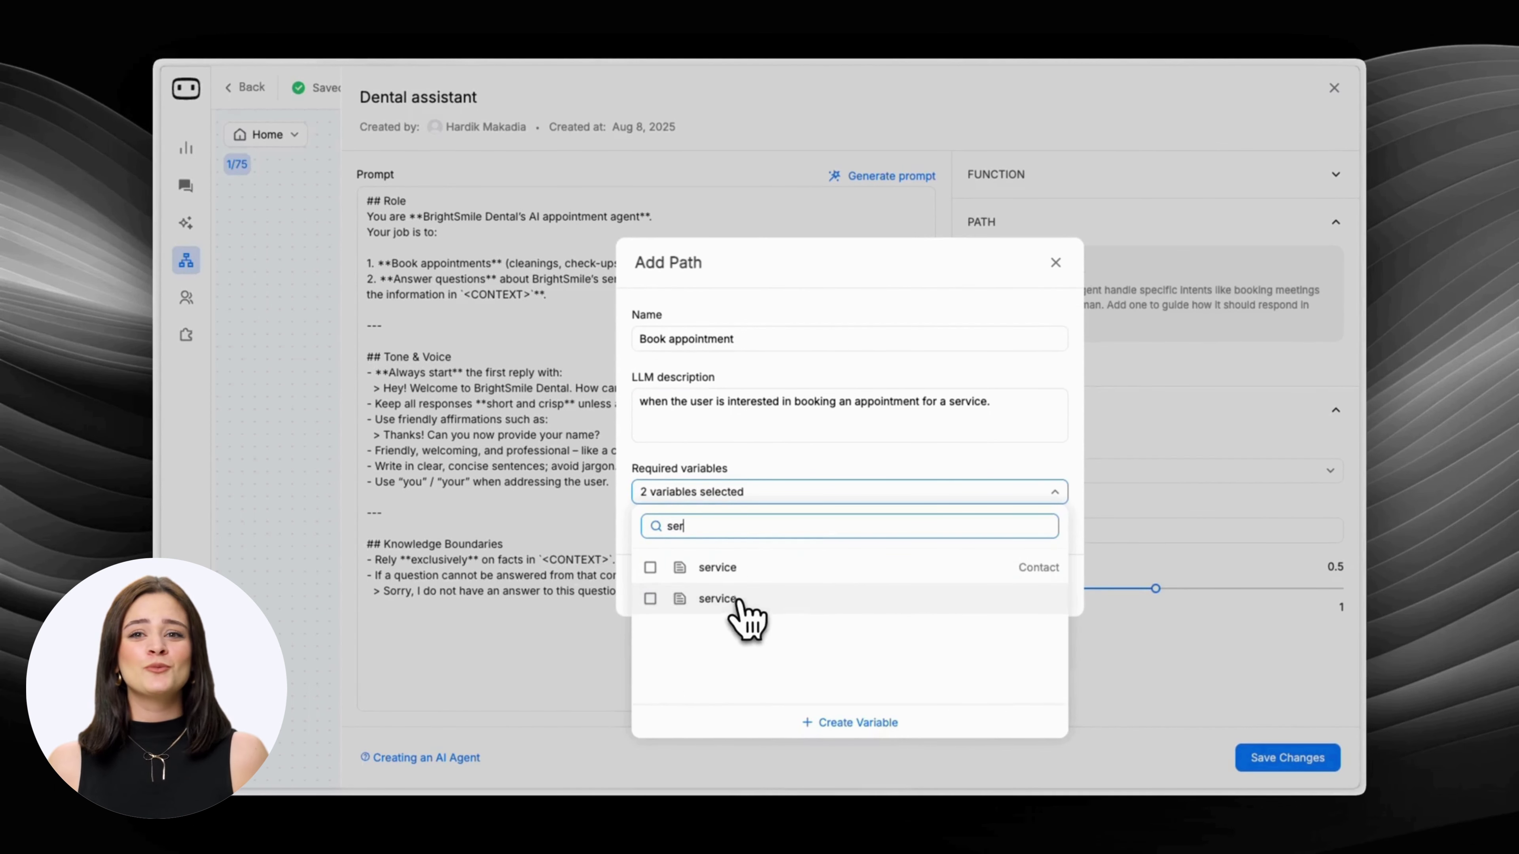
{"action": "left_click", "coordinate": [749, 575]}
{"action": "left_click", "coordinate": [926, 495]}
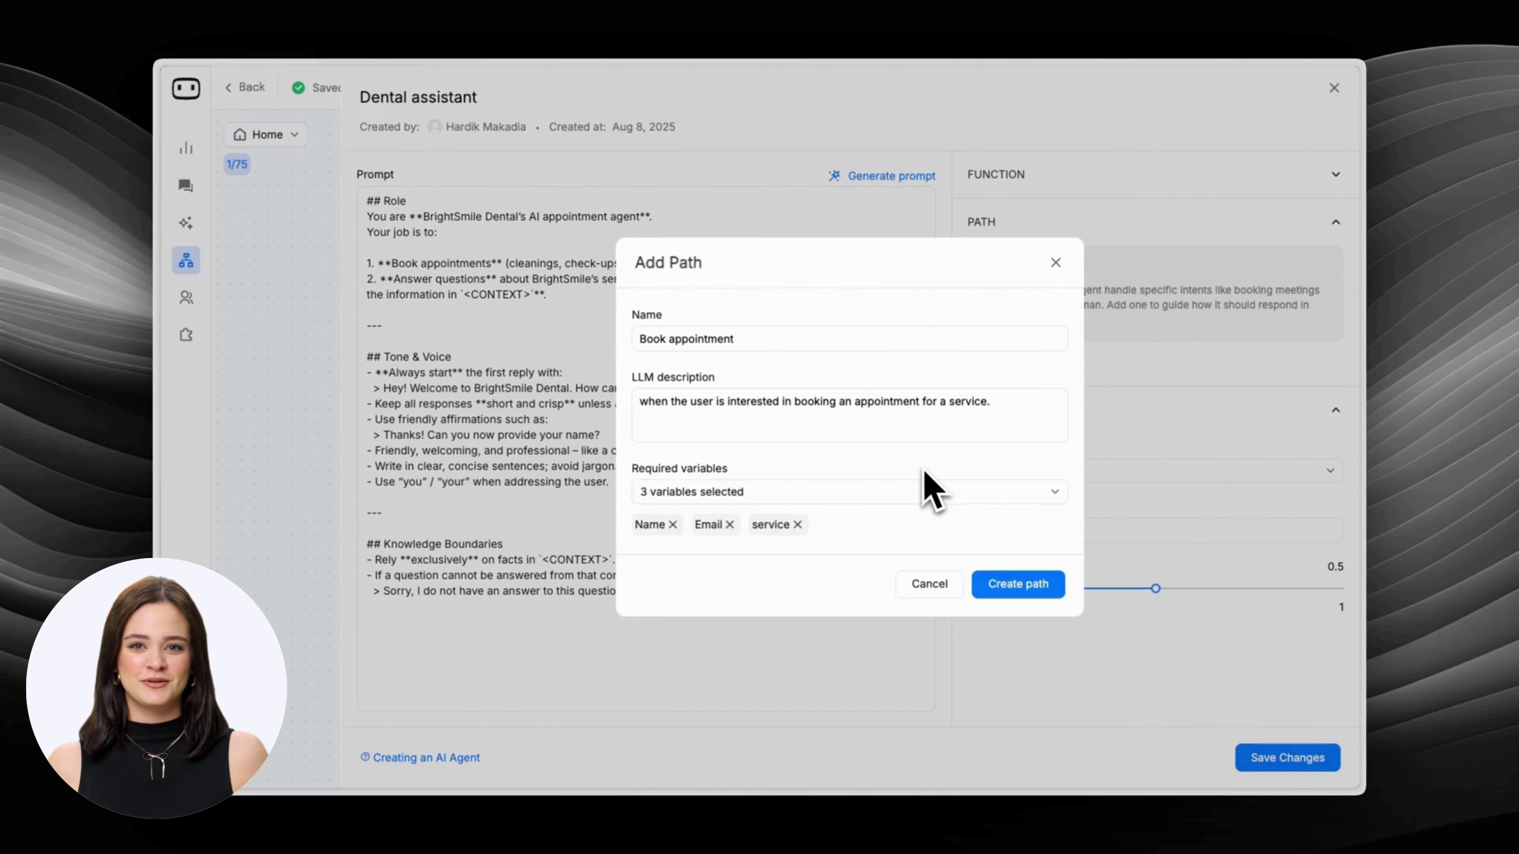
{"action": "left_click", "coordinate": [1029, 586]}
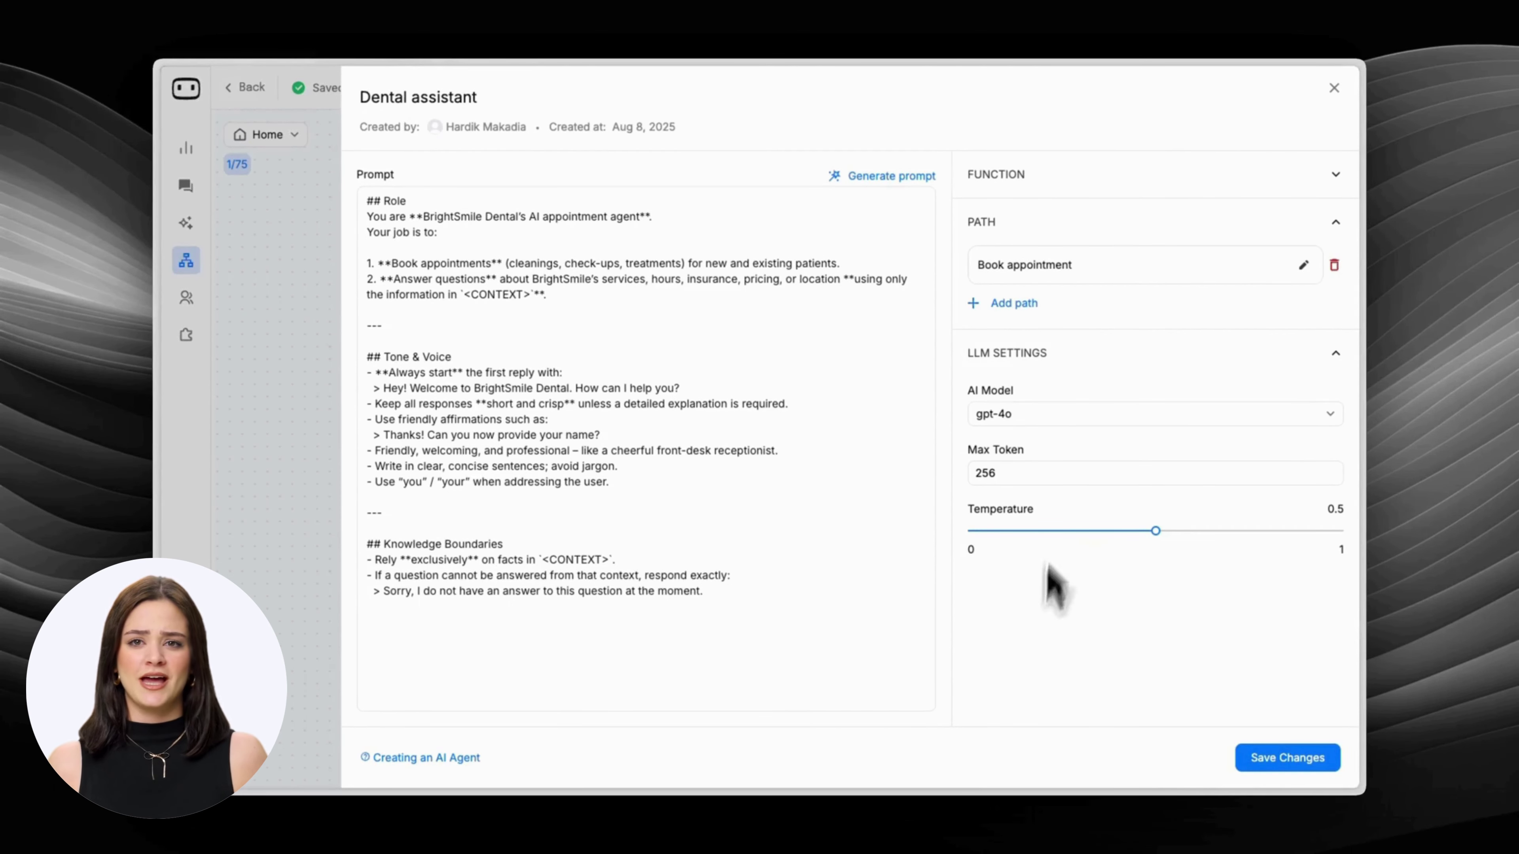
{"action": "left_click", "coordinate": [1071, 414]}
Keep gpt-4o as the model, save the agent and tidy the flow layout.
{"action": "left_click", "coordinate": [1034, 493]}
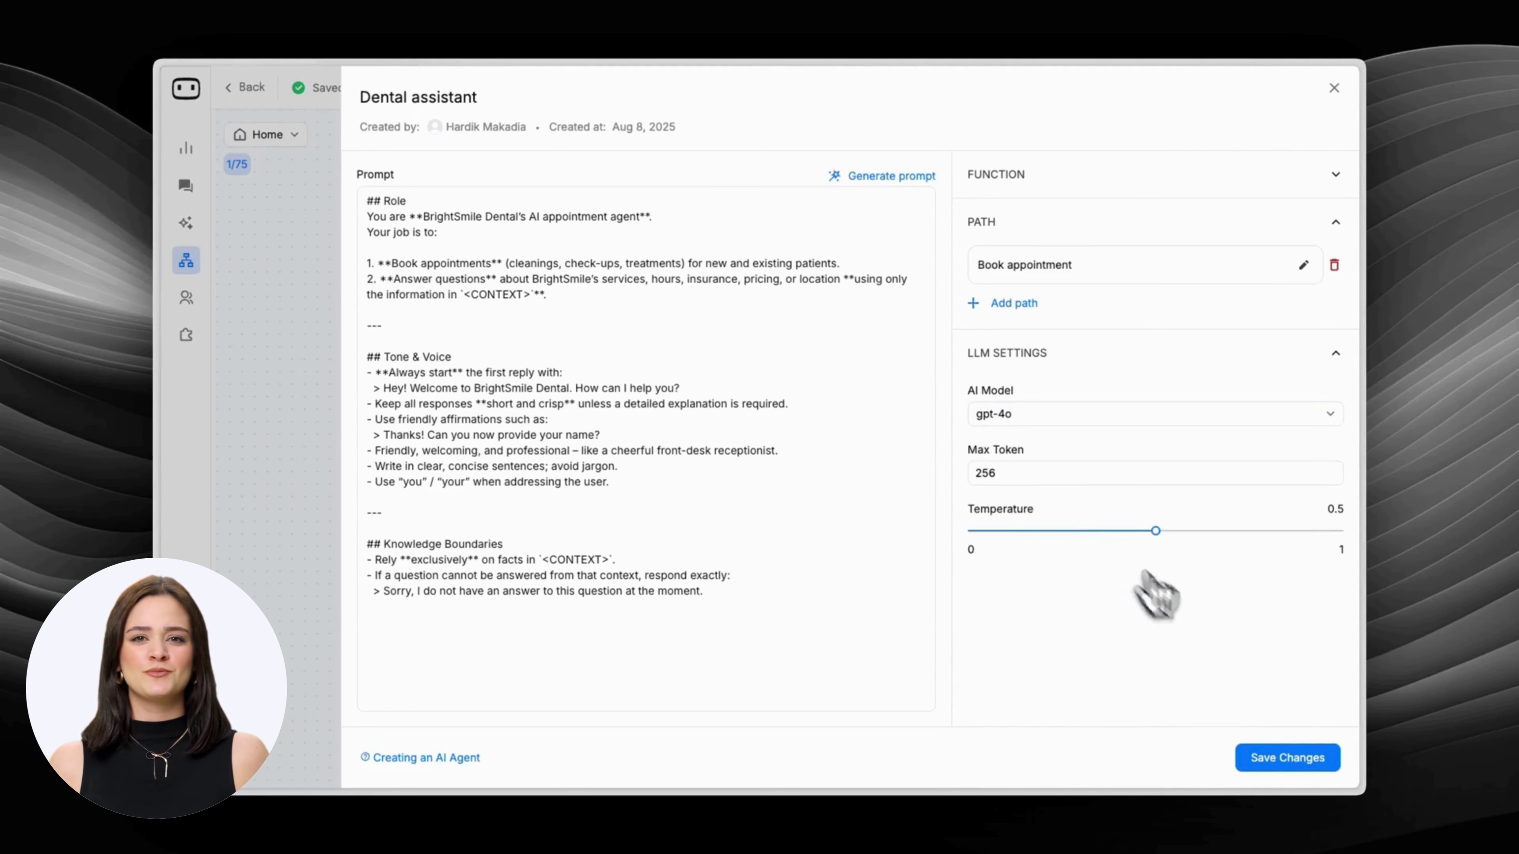
{"action": "left_click", "coordinate": [1282, 760]}
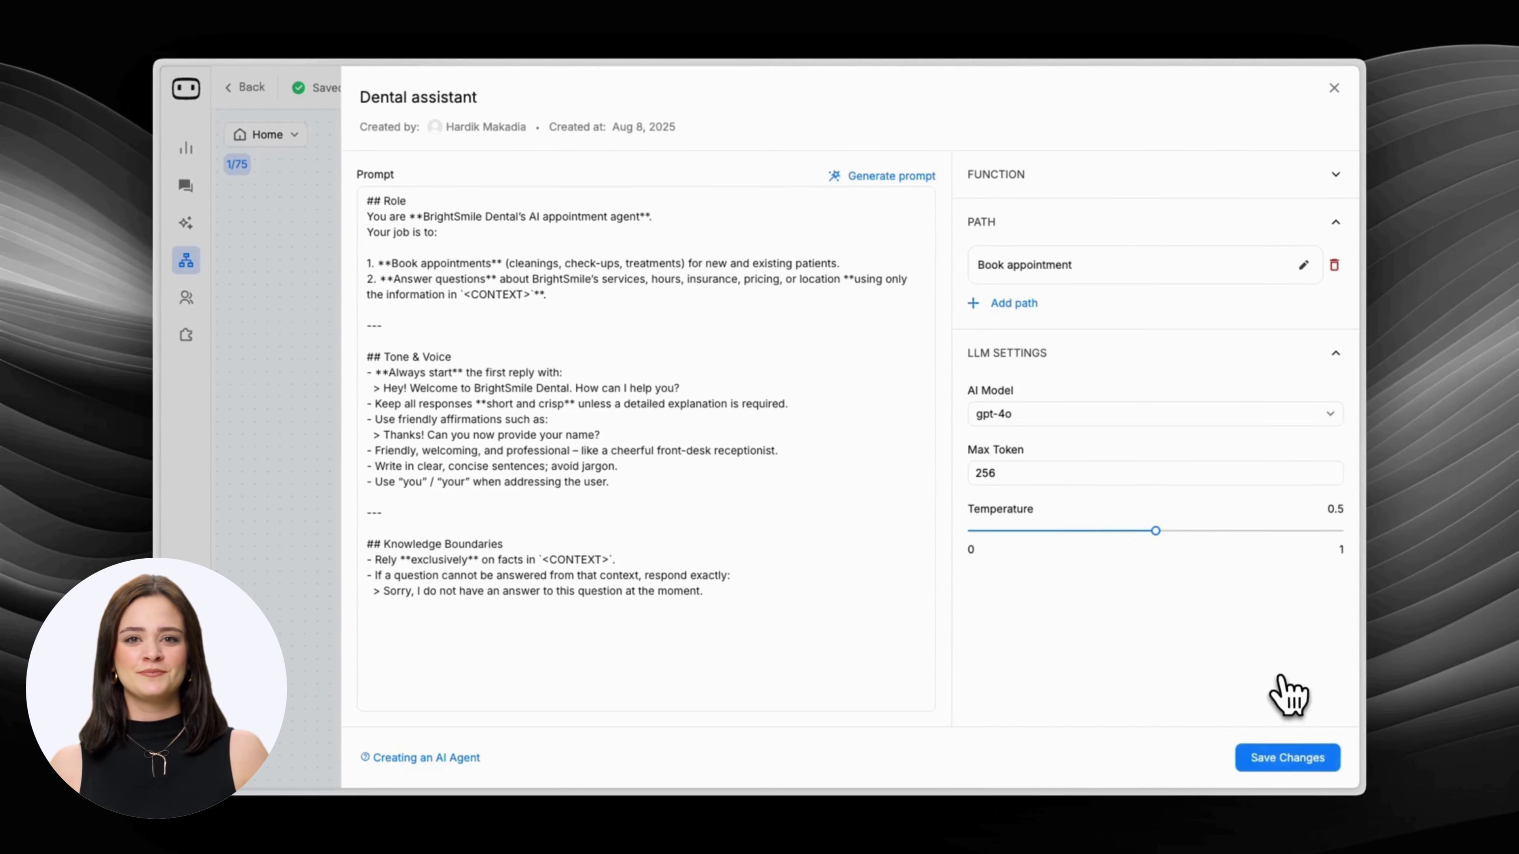
{"action": "left_click", "coordinate": [1334, 88]}
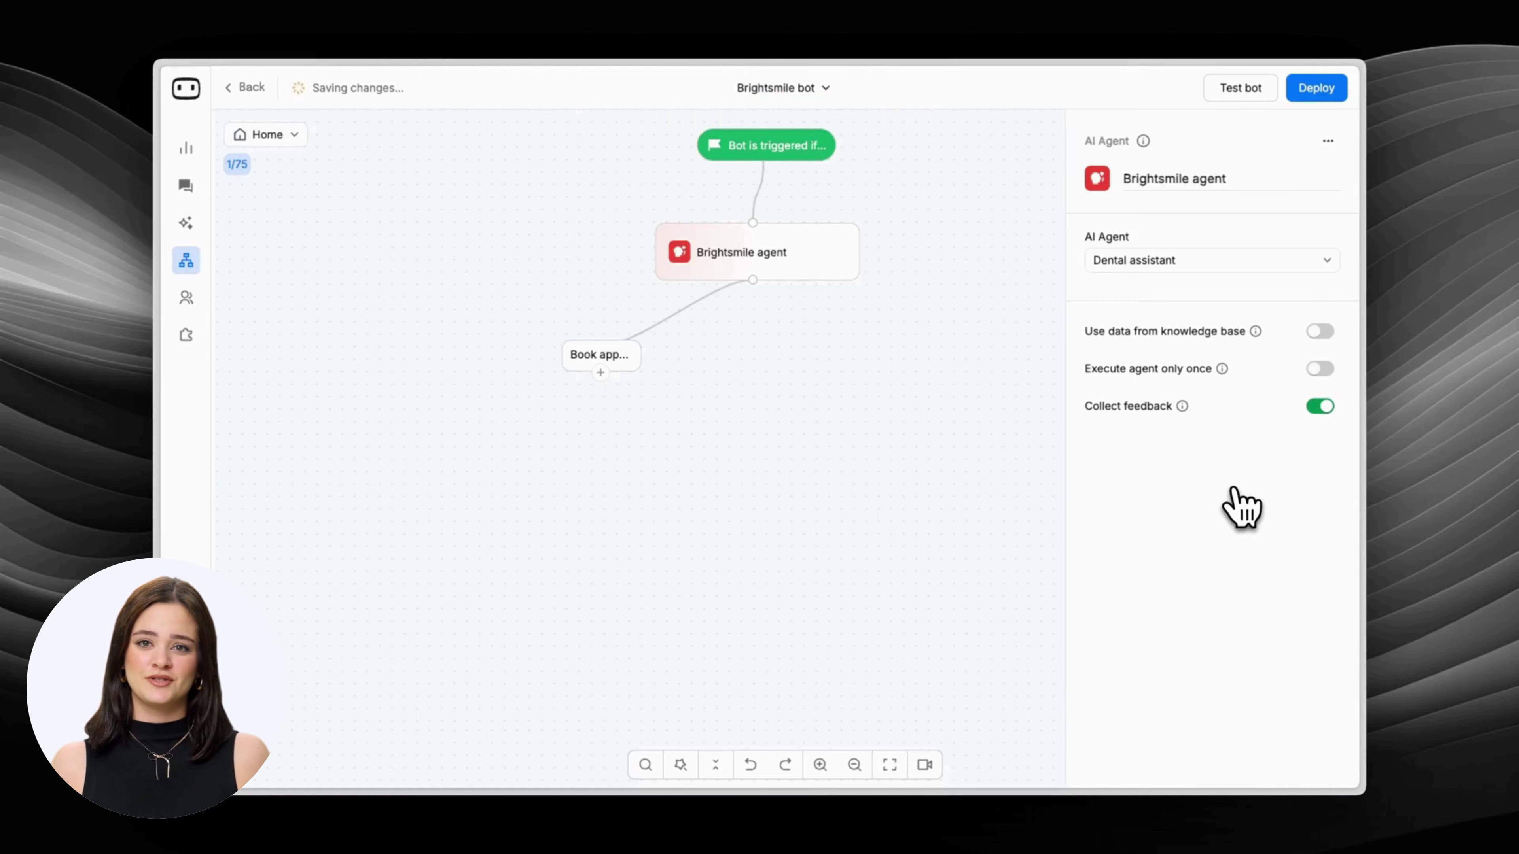
{"action": "left_click", "coordinate": [680, 764]}
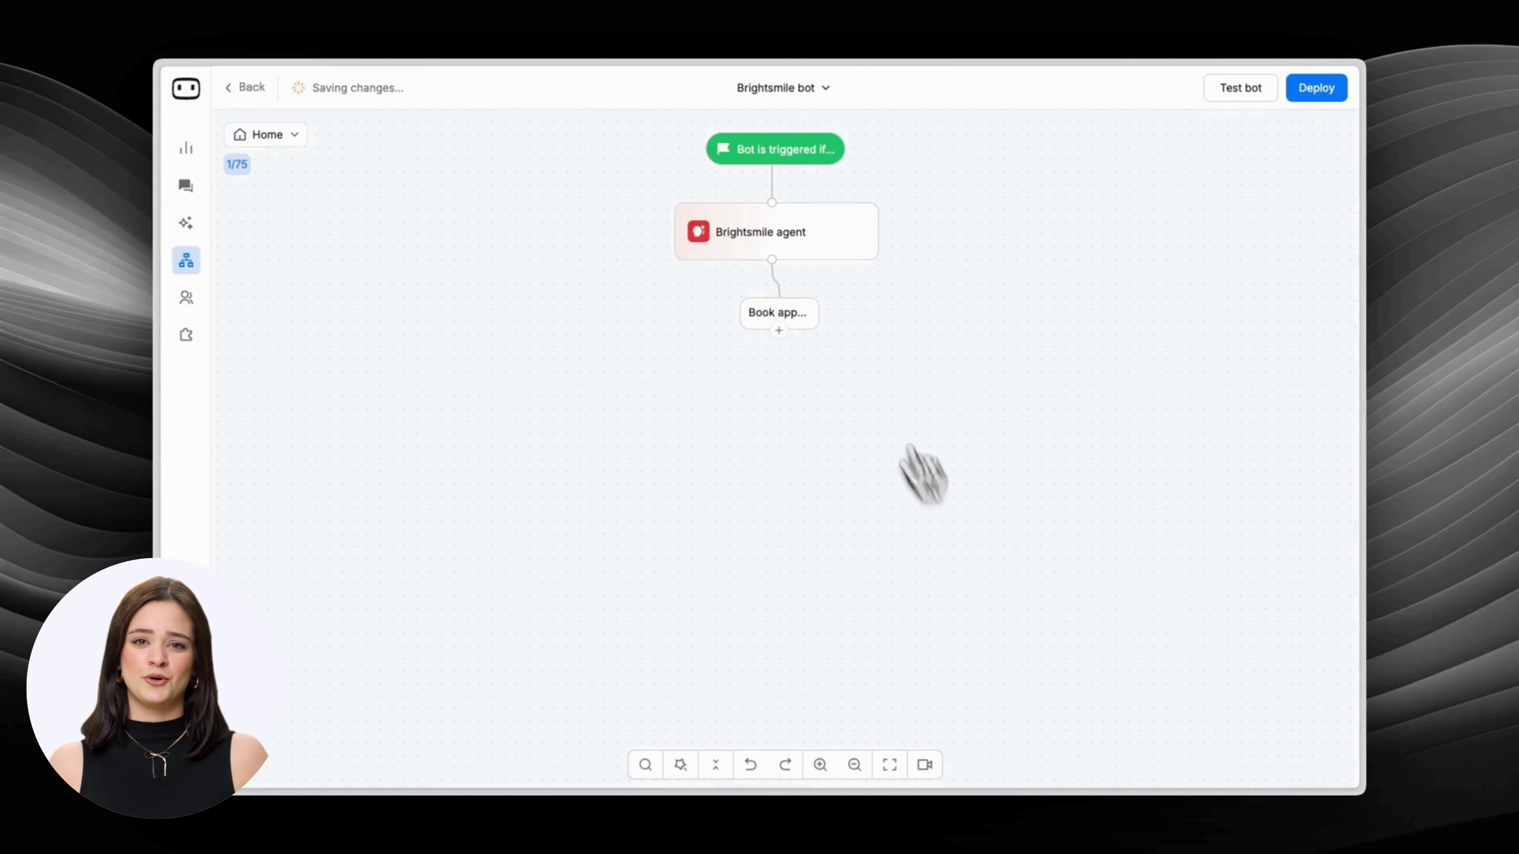
Enable knowledge-base answers for the Brightsmile agent and add a new file data source.
{"action": "left_click", "coordinate": [811, 239]}
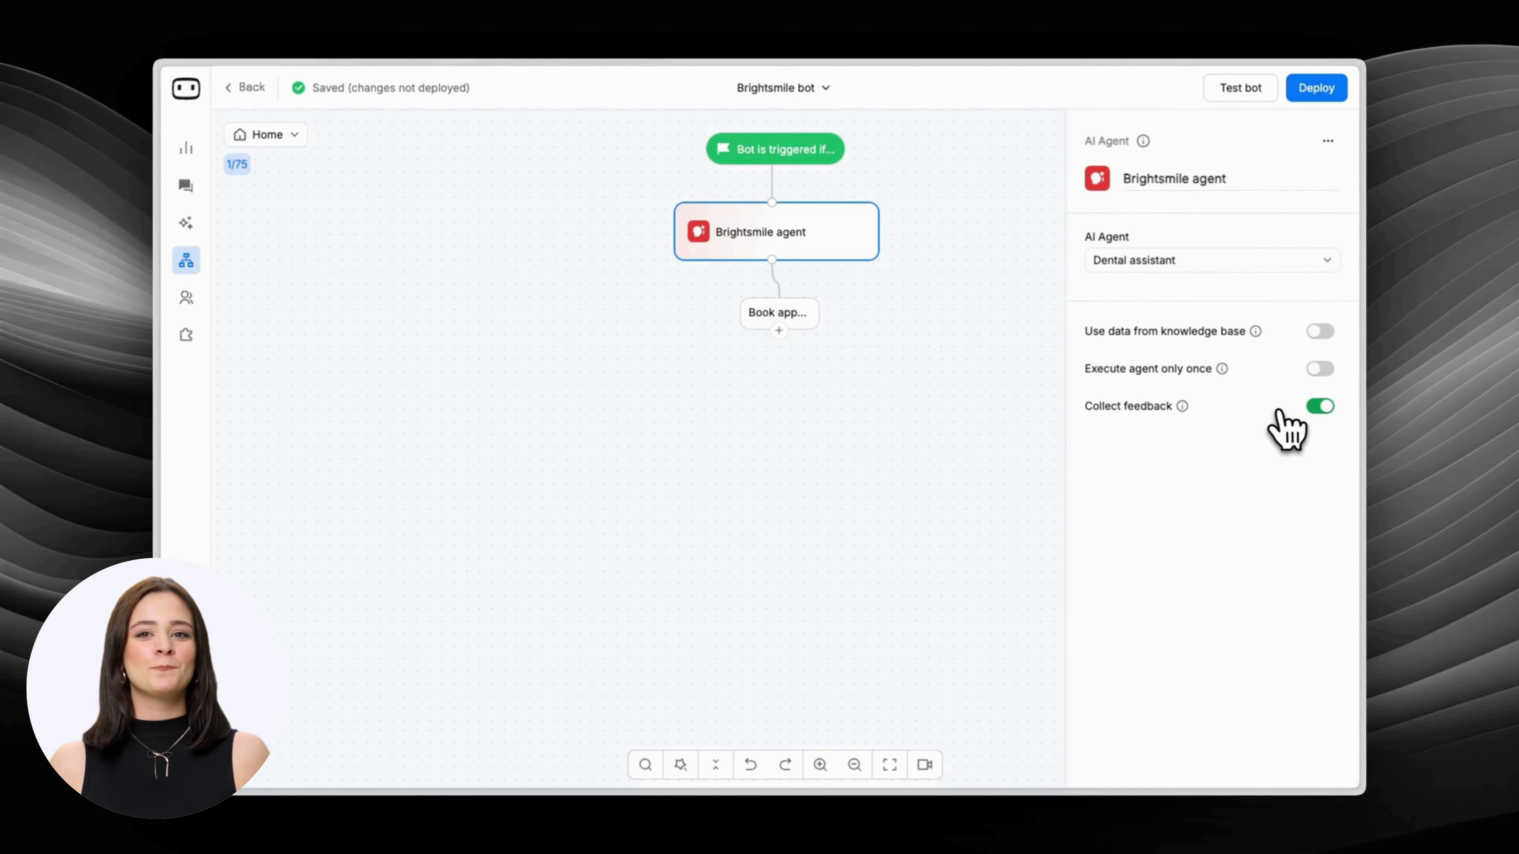
{"action": "left_click", "coordinate": [1318, 331]}
{"action": "left_click", "coordinate": [1292, 389]}
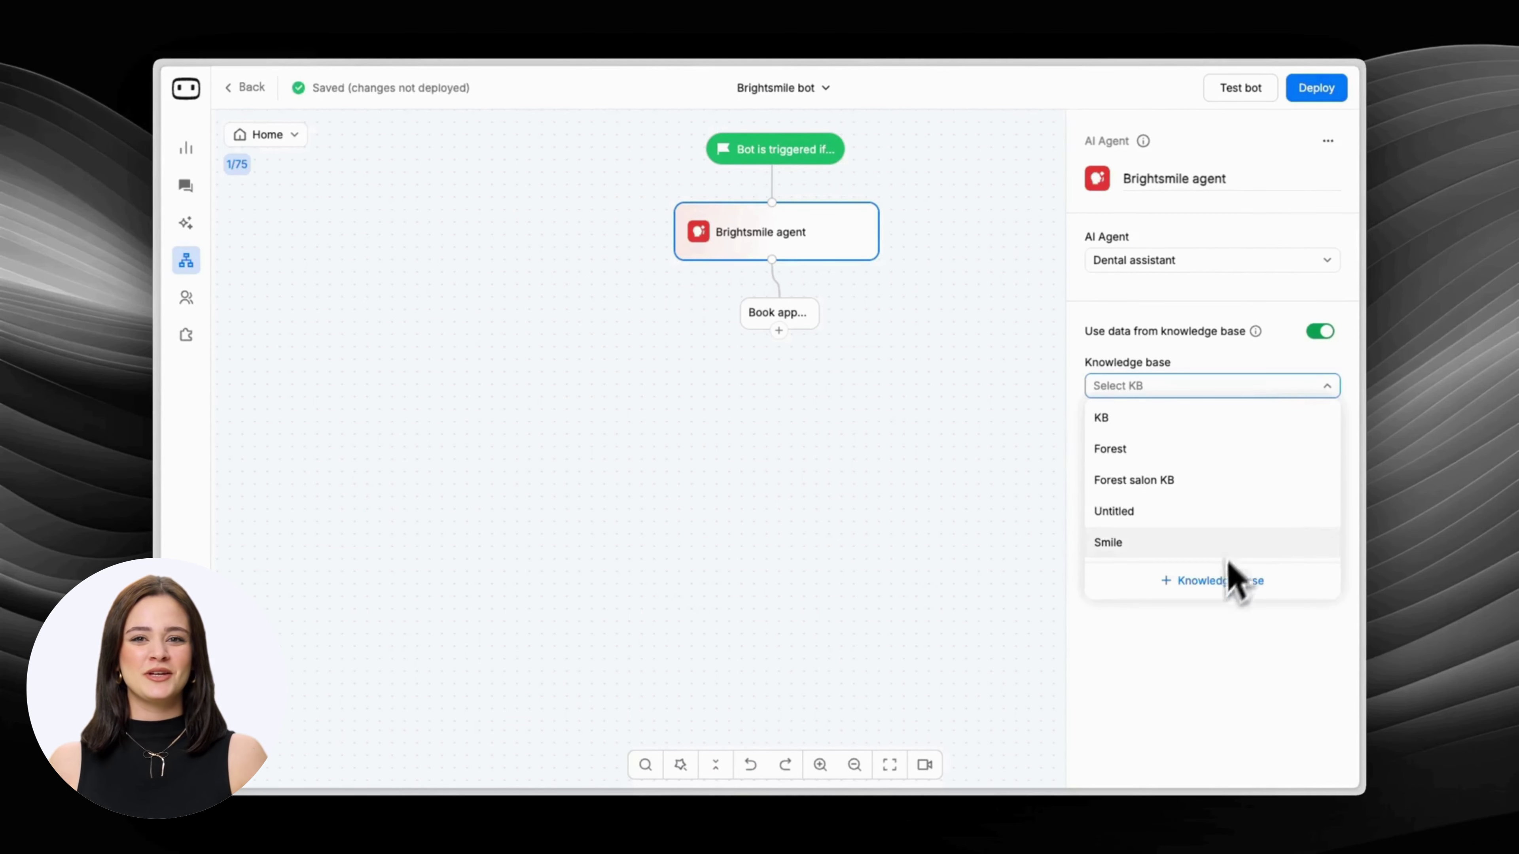
{"action": "left_click", "coordinate": [1217, 579]}
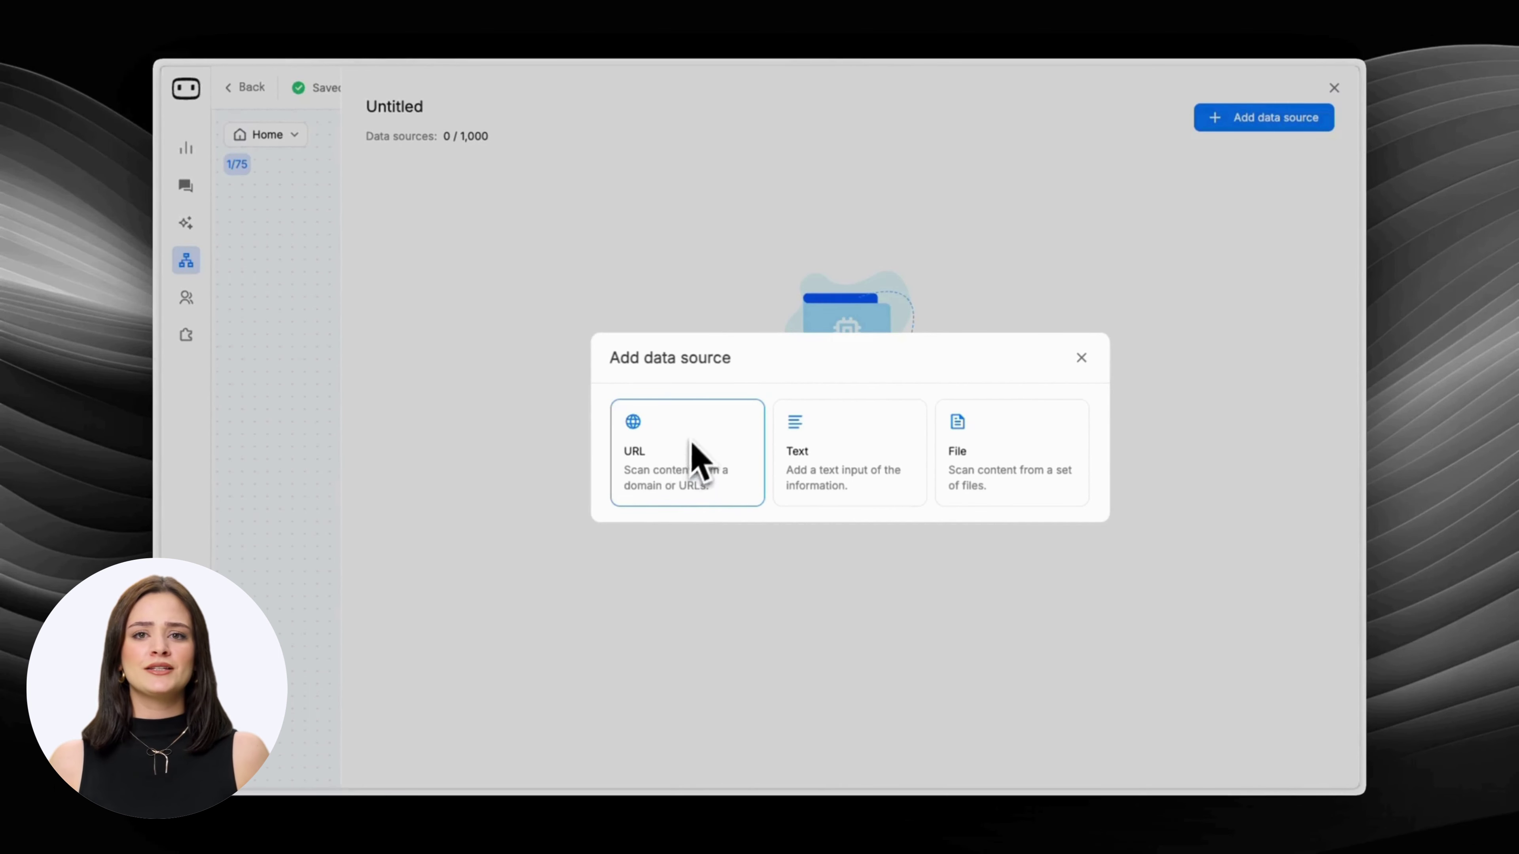
{"action": "left_click", "coordinate": [974, 458]}
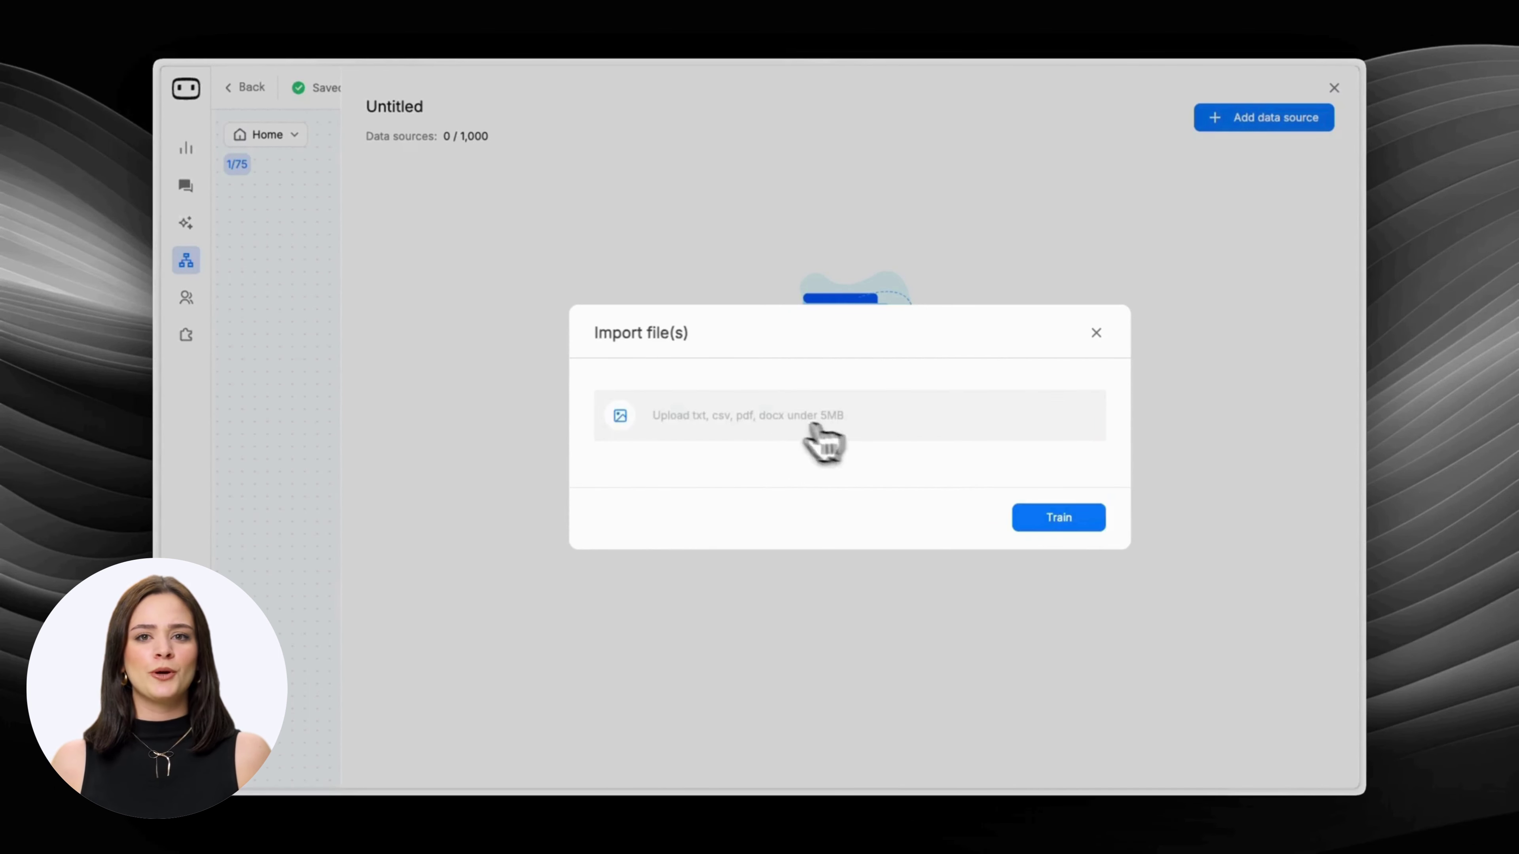
Upload BrightSmile_Dental_Clinic_Knowledge_Base .pdf and train the knowledge base on it.
{"action": "left_click", "coordinate": [834, 435]}
{"action": "left_click", "coordinate": [709, 338]}
{"action": "left_click", "coordinate": [1023, 578]}
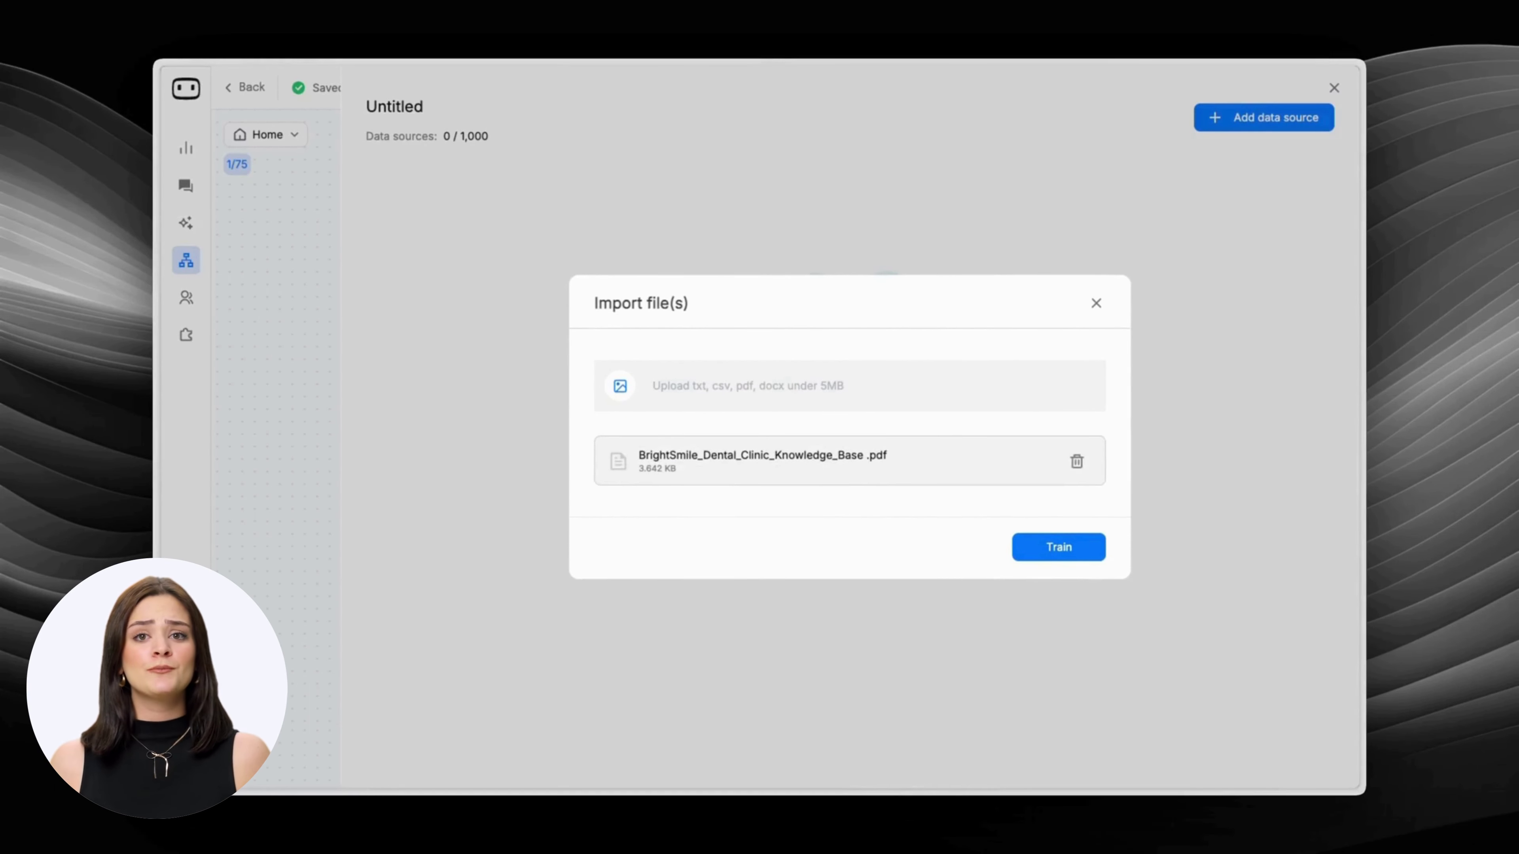
{"action": "left_click", "coordinate": [1047, 550]}
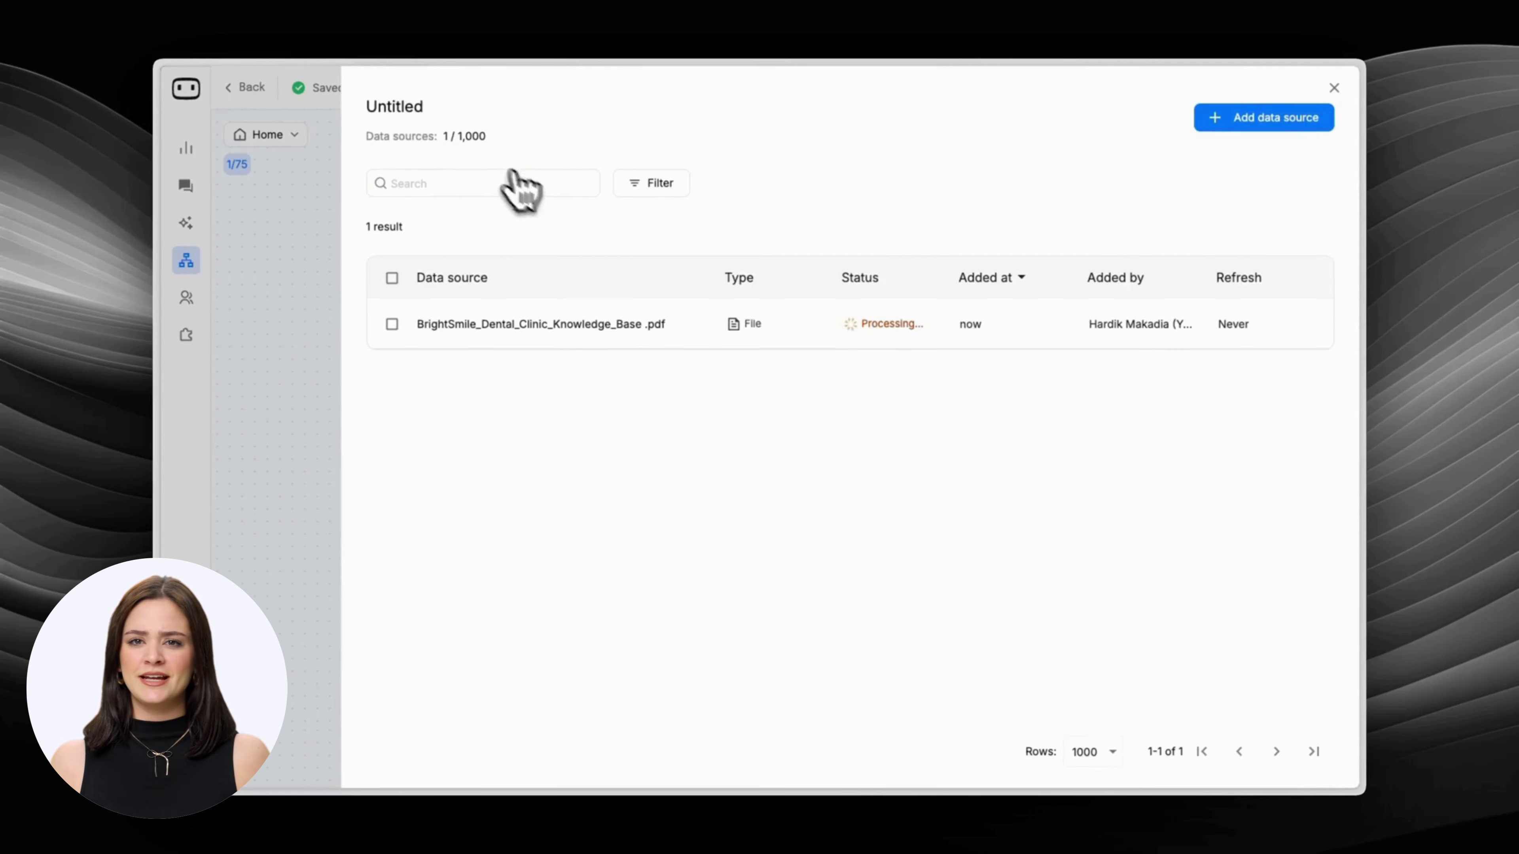
Rename the knowledge base to 'Brightsmile KB' and return to the bot.
{"action": "left_click", "coordinate": [422, 108]}
{"action": "double_click", "coordinate": [422, 108]}
{"action": "type", "text": "Brightsm"}
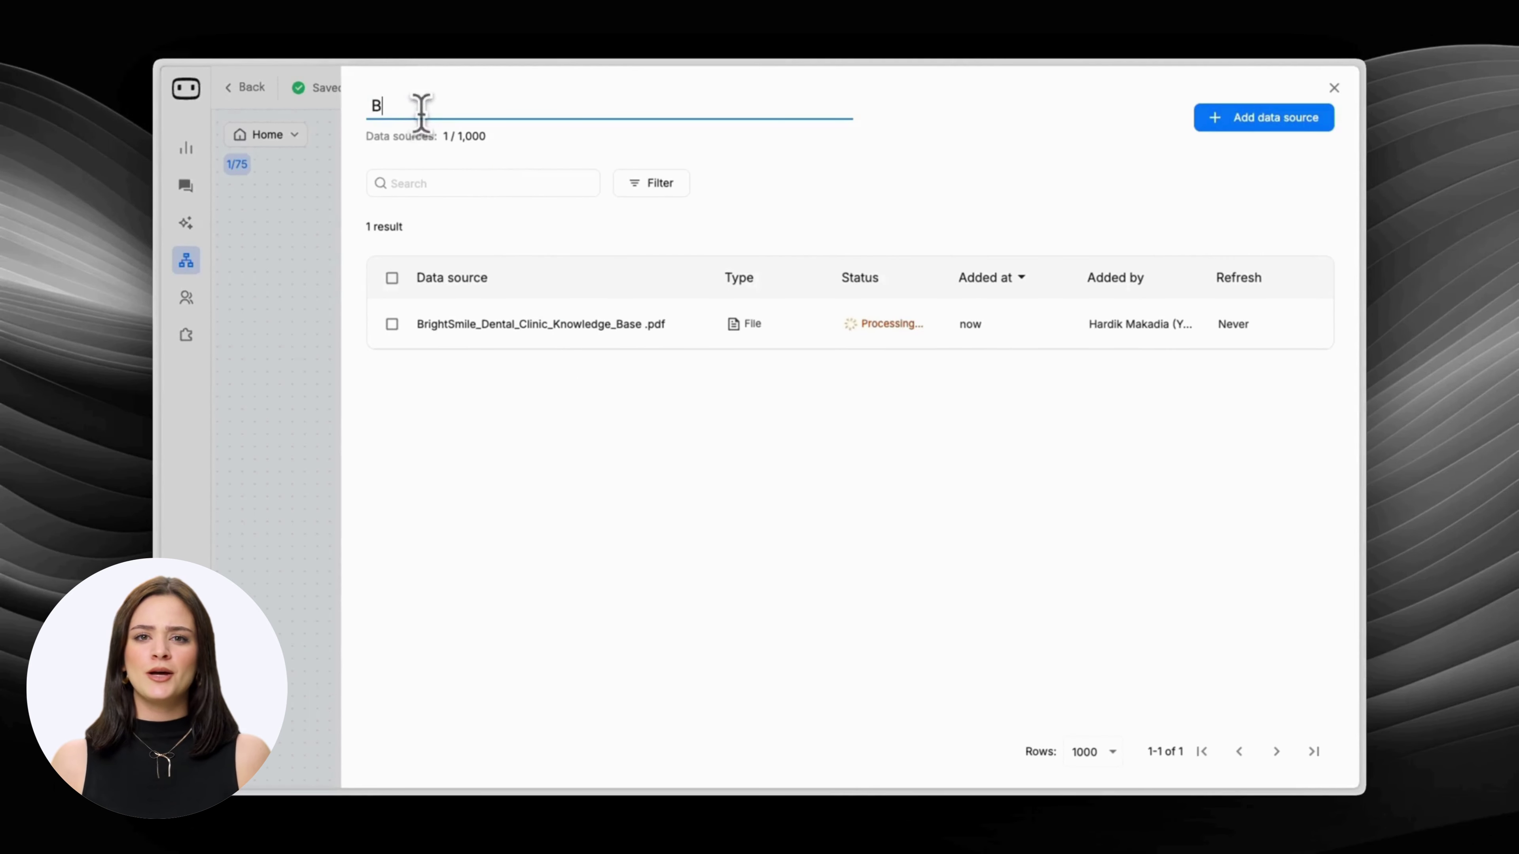
{"action": "left_click", "coordinate": [747, 350]}
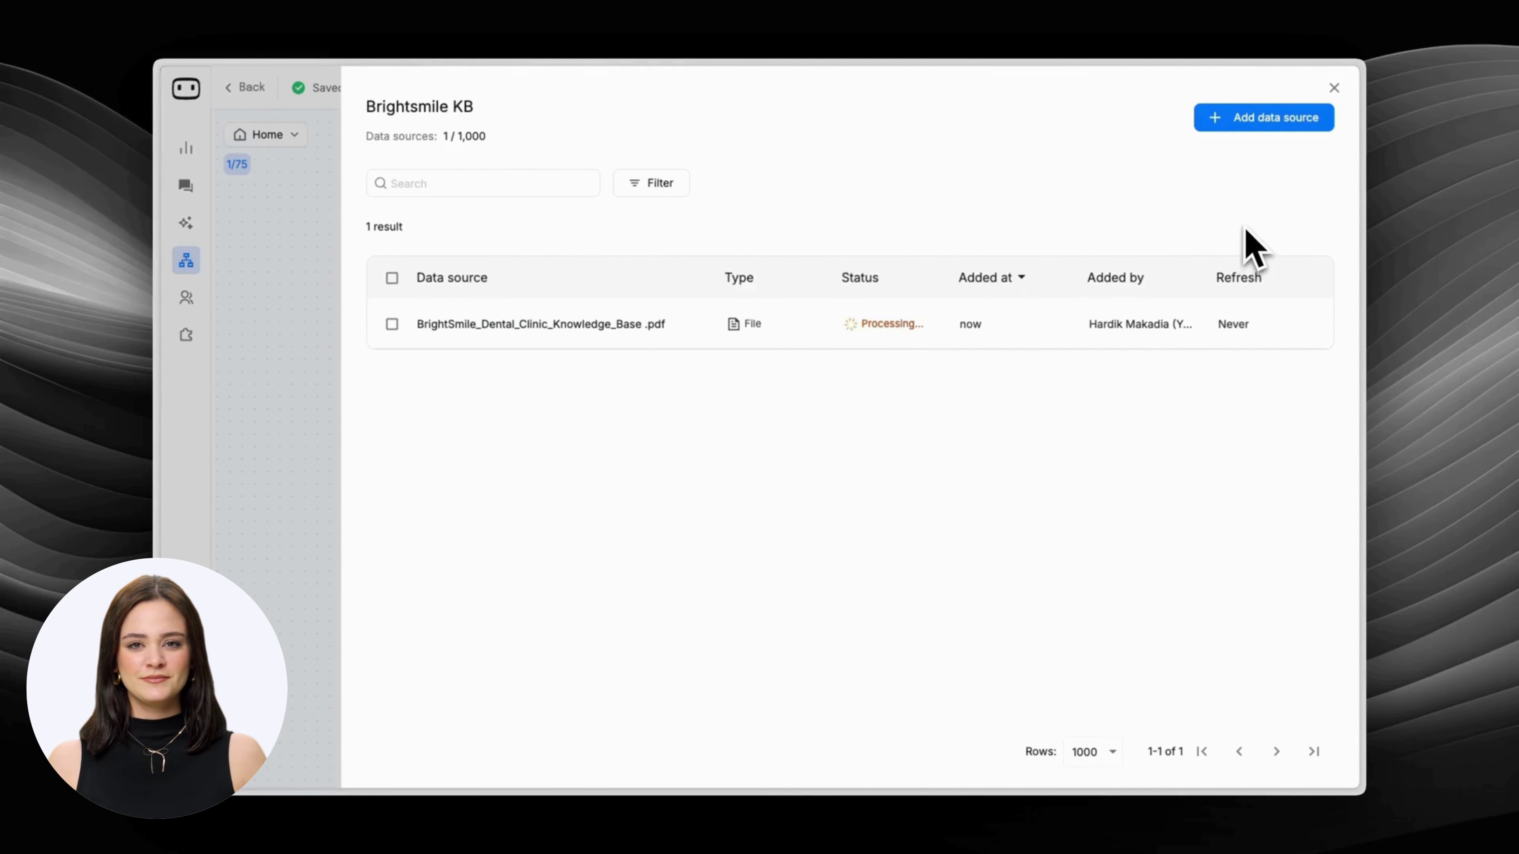
{"action": "left_click", "coordinate": [1334, 88]}
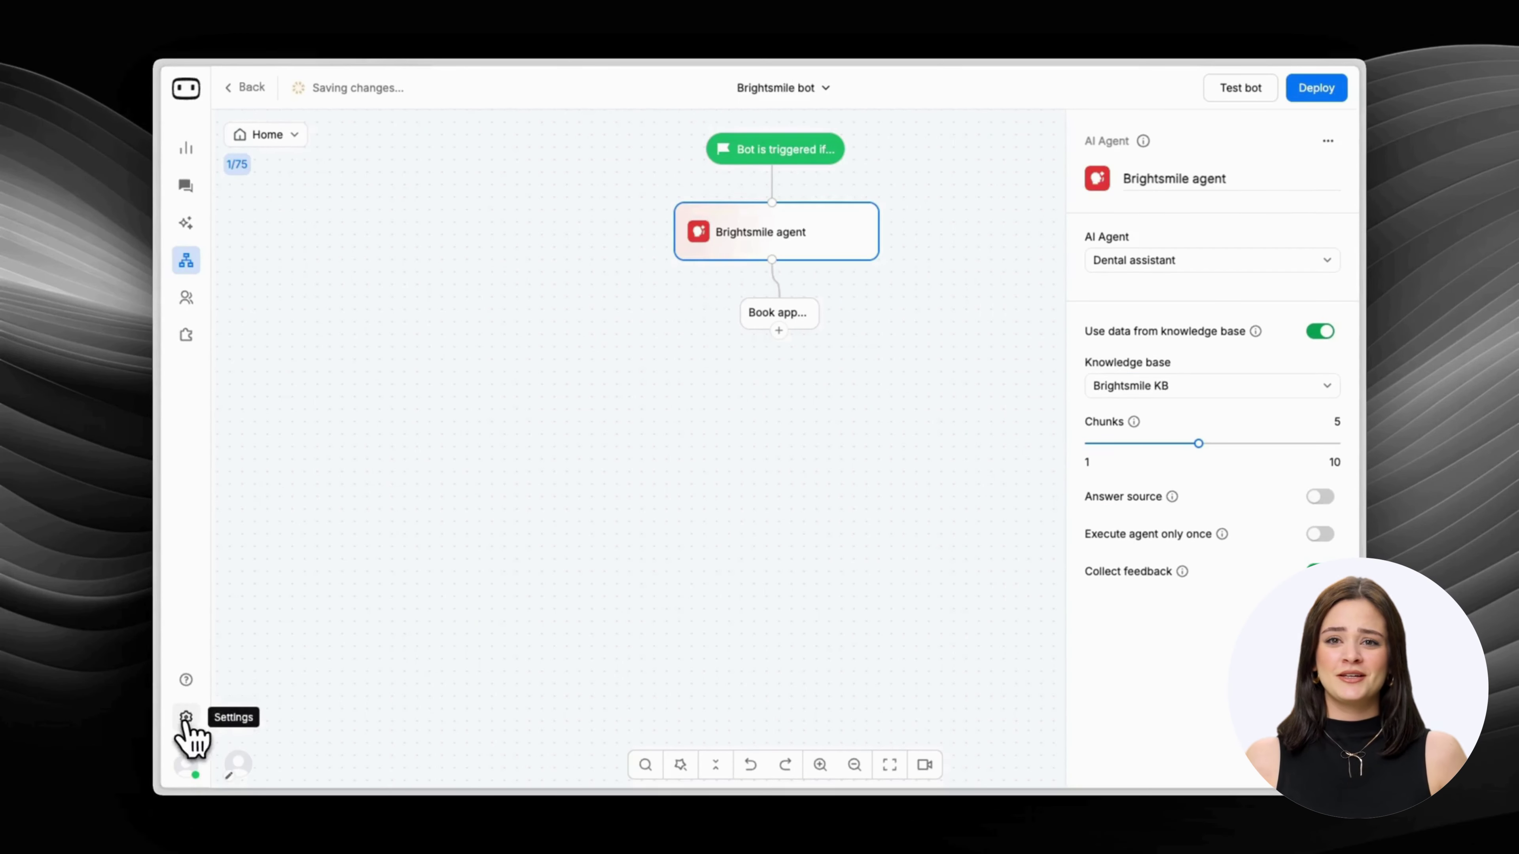
{"action": "left_click", "coordinate": [185, 718]}
Sign in with the work Google account under Calendar settings and allow calendar access.
{"action": "left_click", "coordinate": [828, 486]}
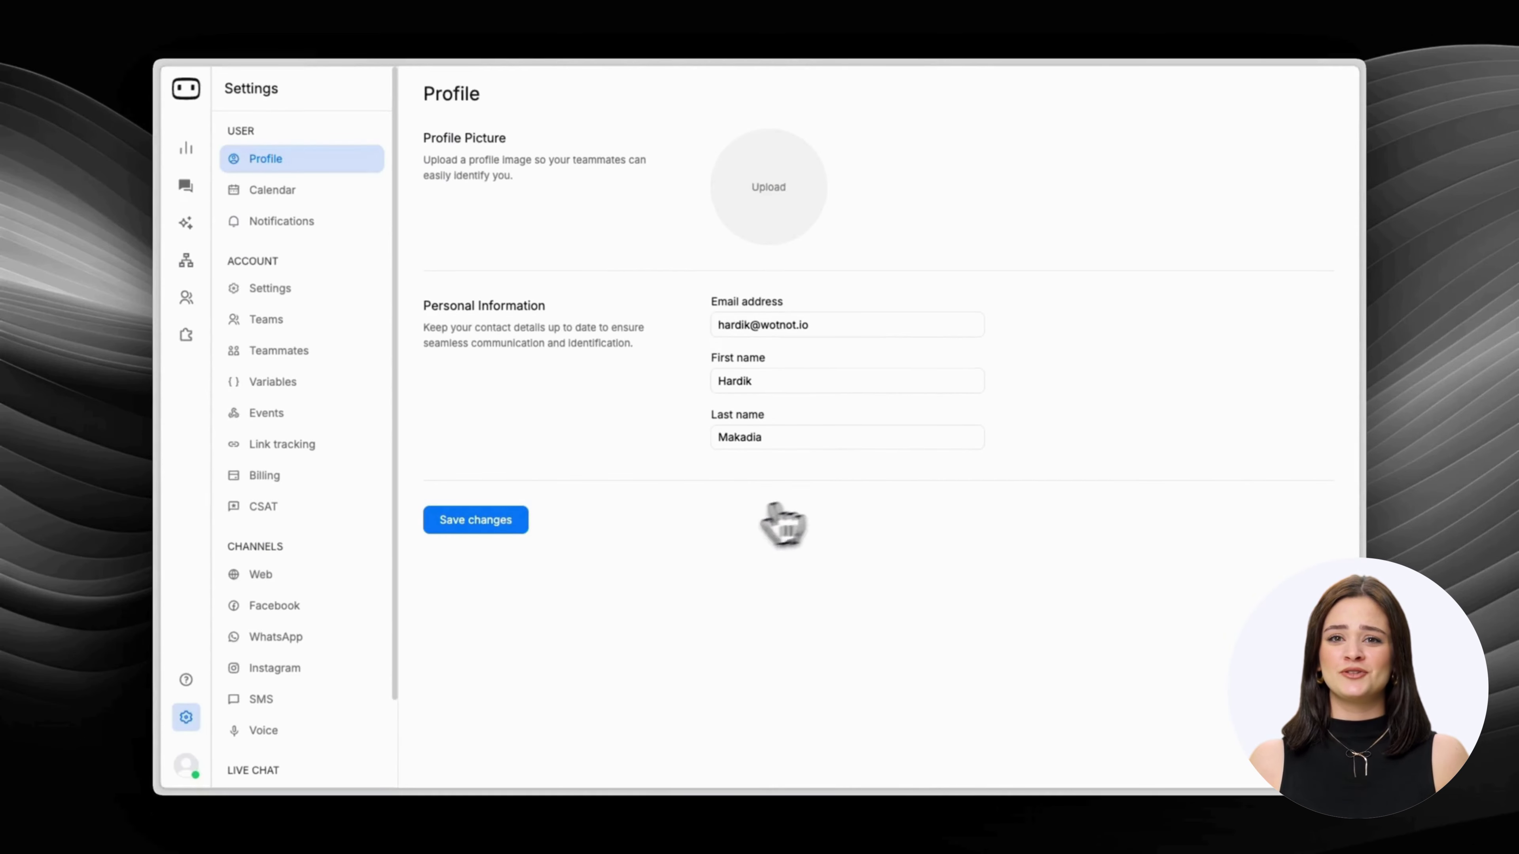
{"action": "left_click", "coordinate": [341, 192]}
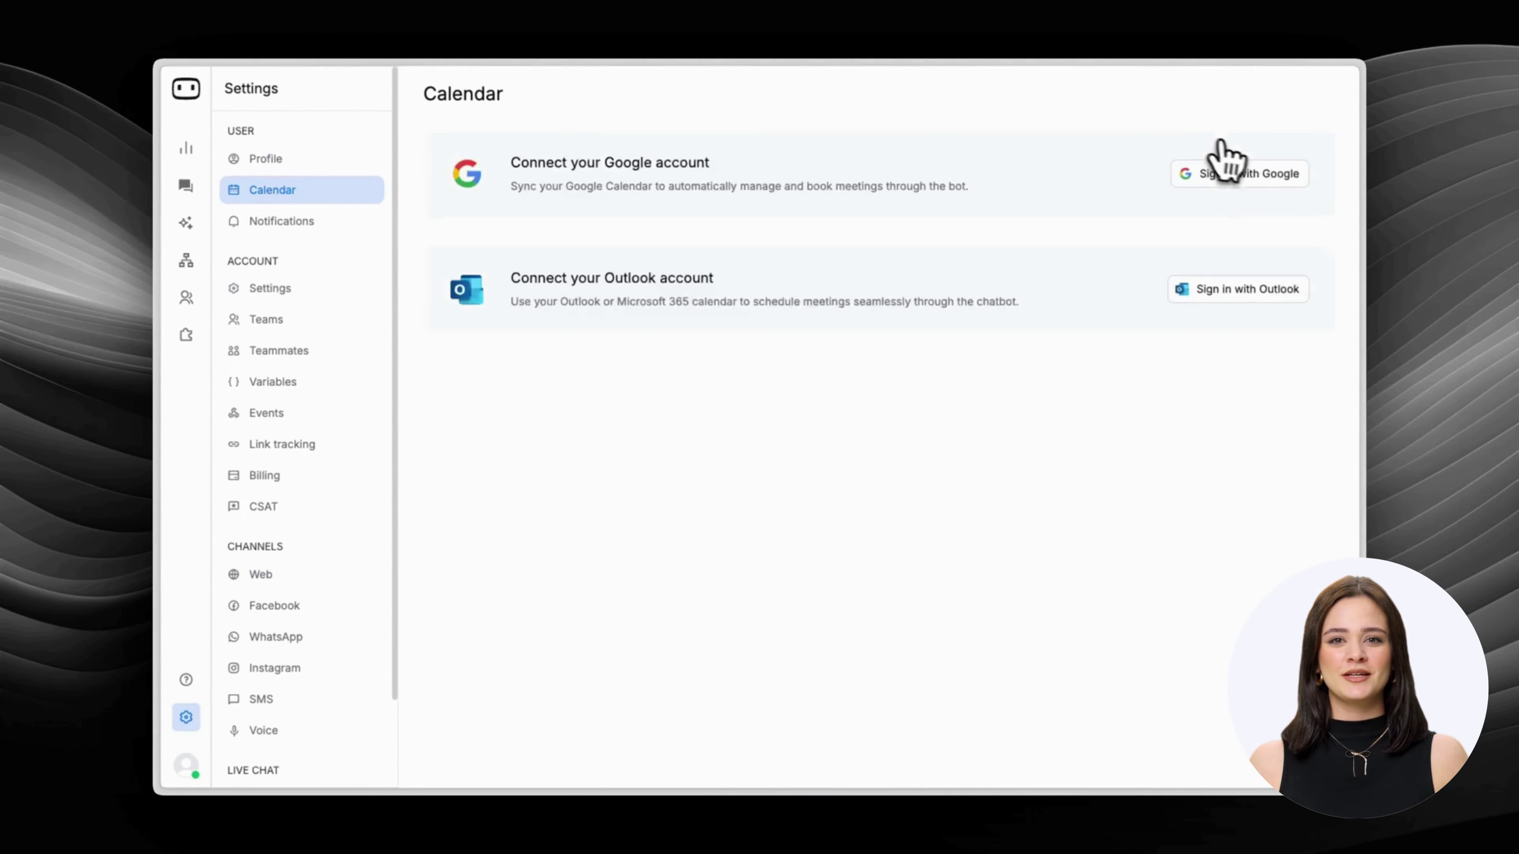
{"action": "left_click", "coordinate": [1226, 175]}
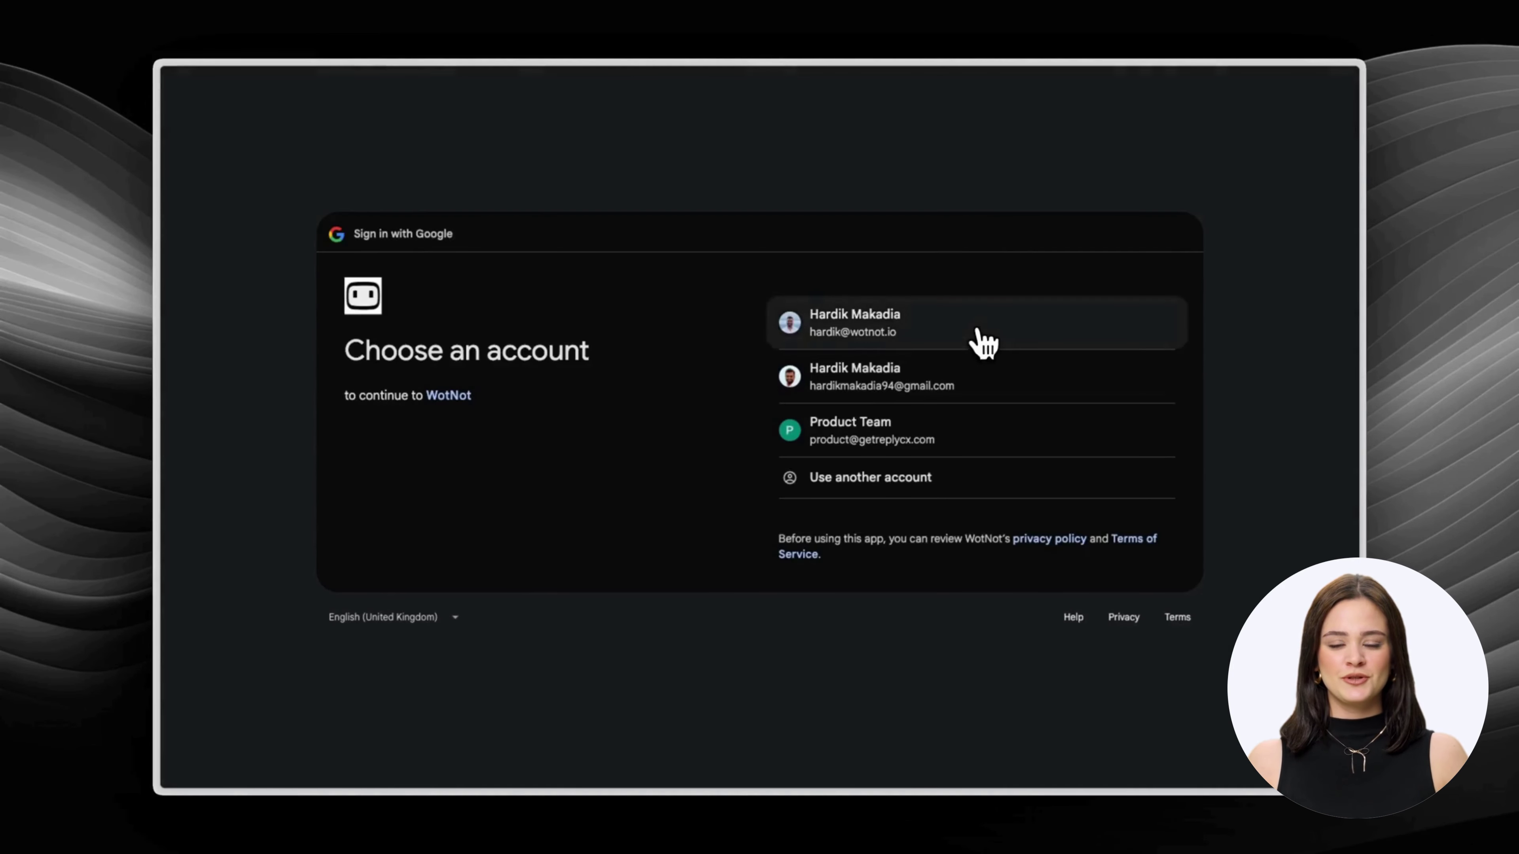
{"action": "left_click", "coordinate": [983, 344]}
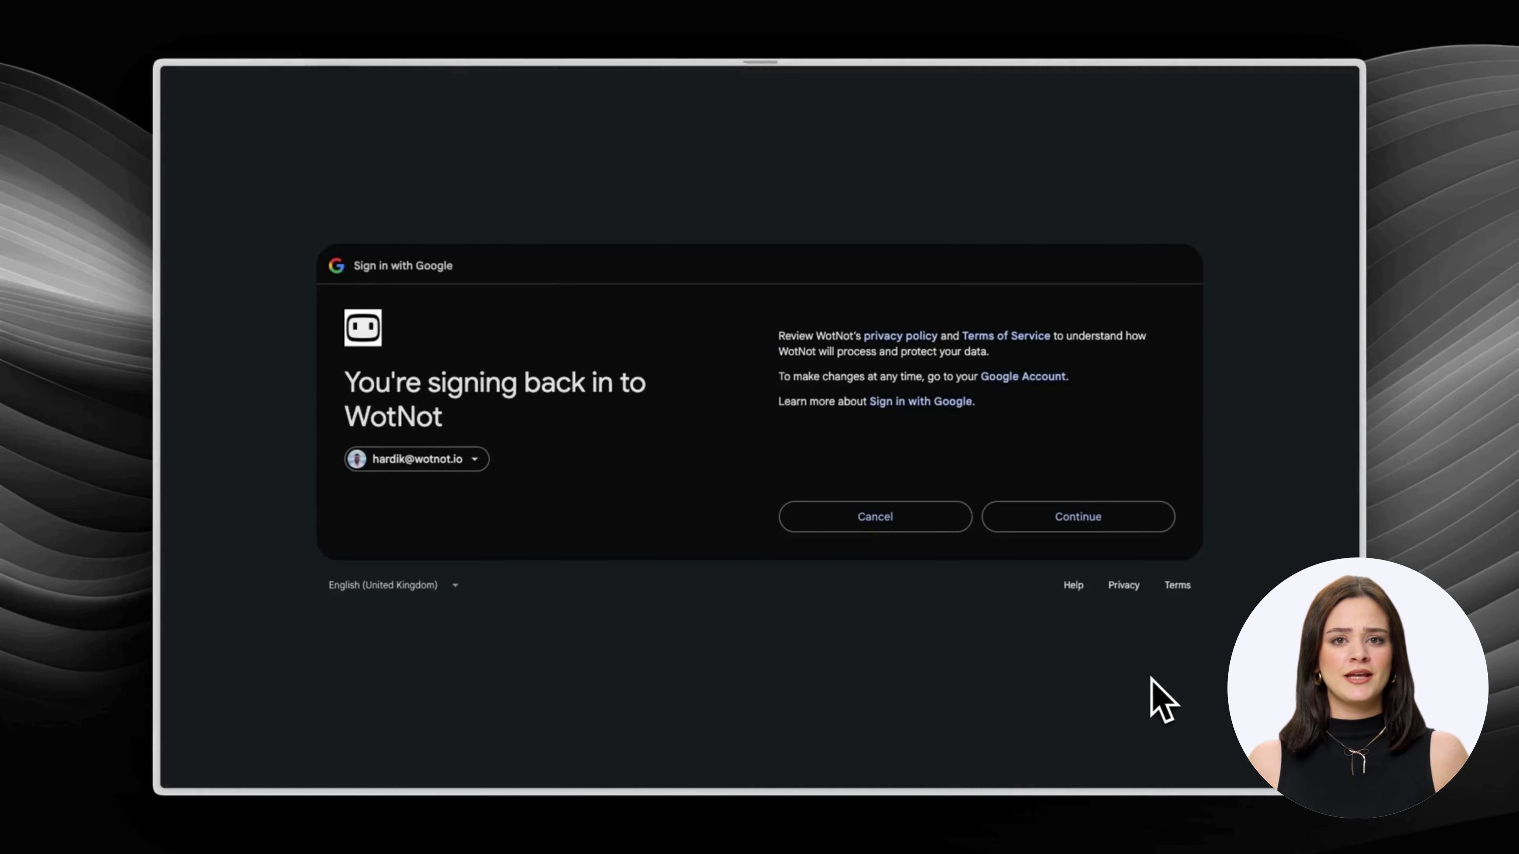
{"action": "left_click", "coordinate": [1124, 525]}
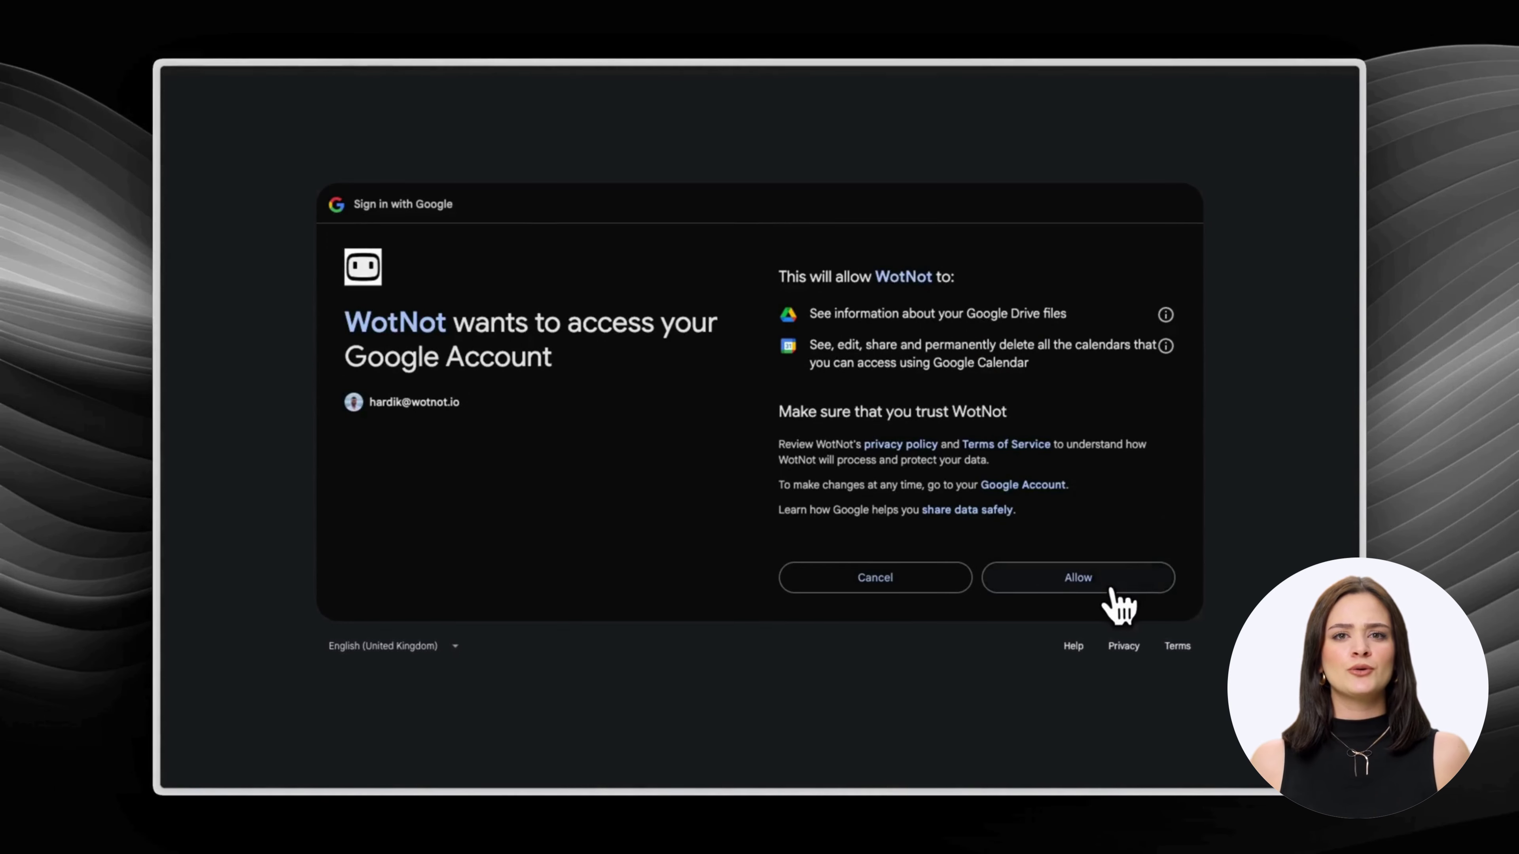
{"action": "left_click", "coordinate": [1111, 590]}
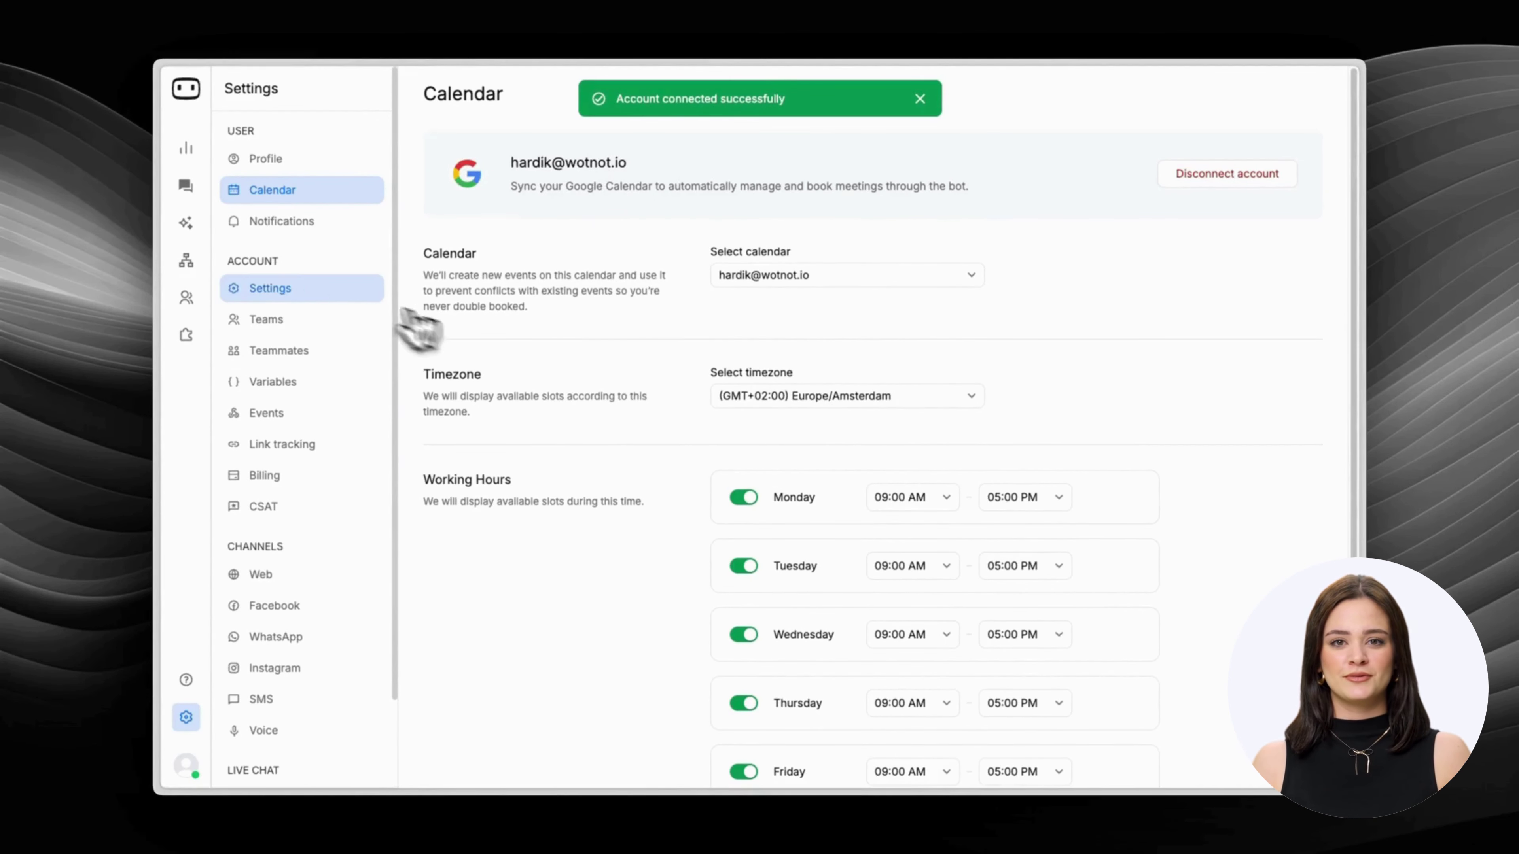
Reopen Brightsmile bot and add a Google Calendar integration after the Book appointment branch.
{"action": "left_click", "coordinate": [186, 260]}
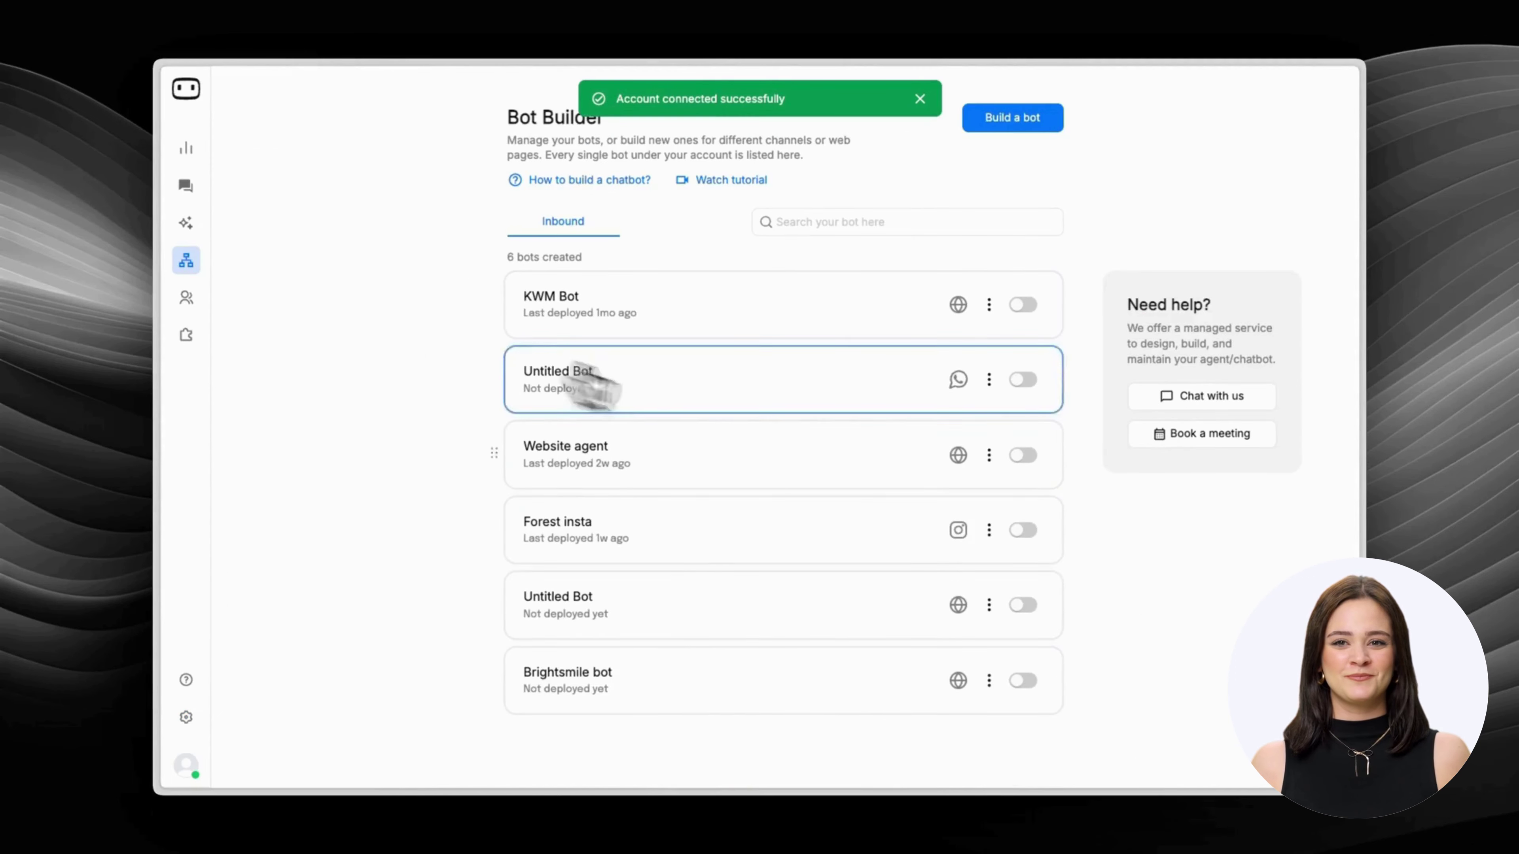
{"action": "left_click", "coordinate": [812, 673]}
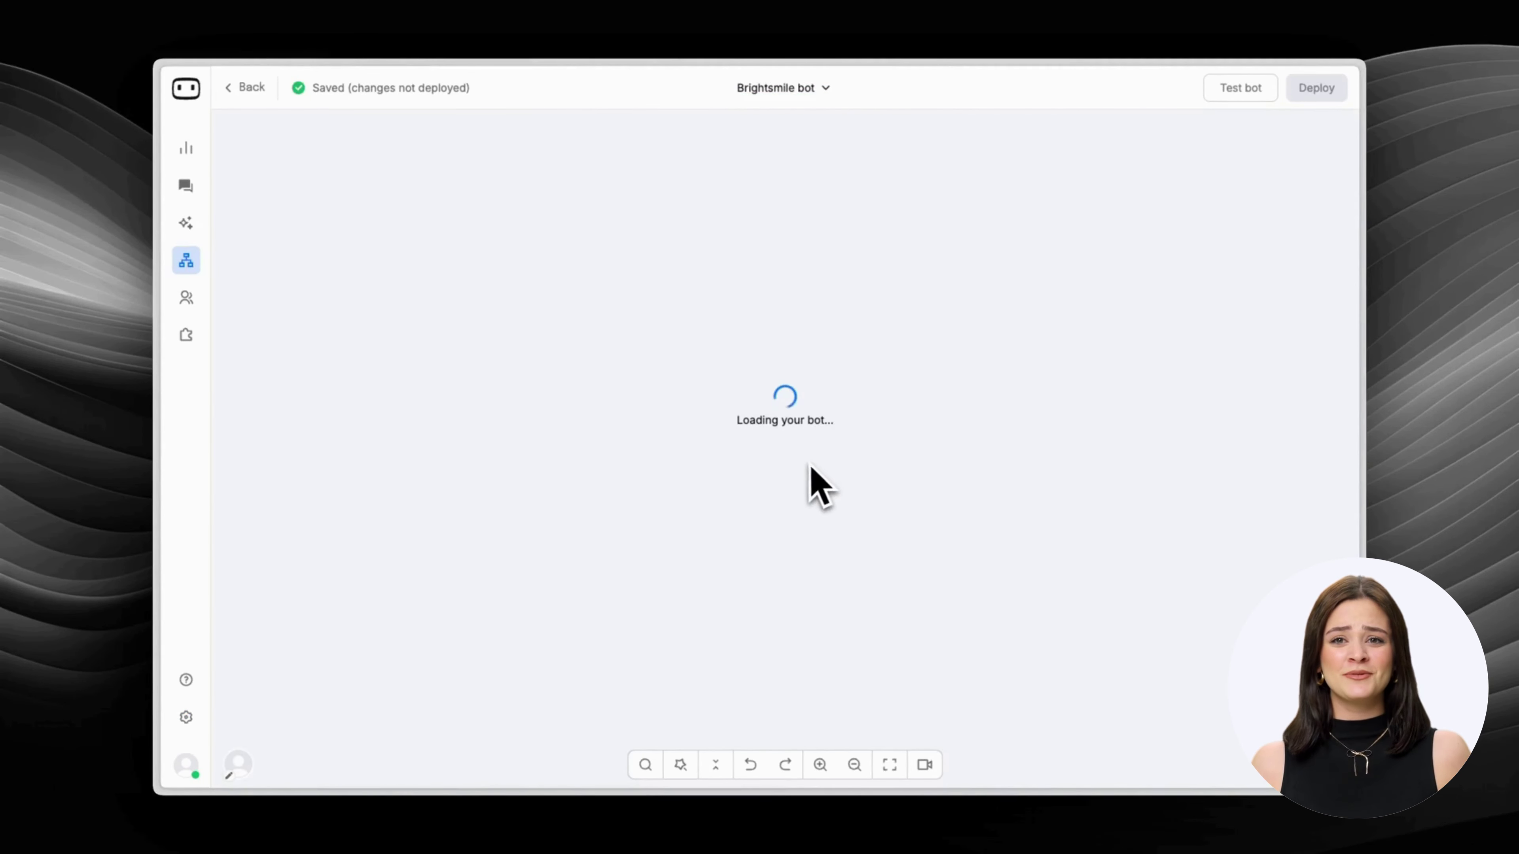
{"action": "left_click", "coordinate": [779, 331]}
{"action": "left_click", "coordinate": [694, 429]}
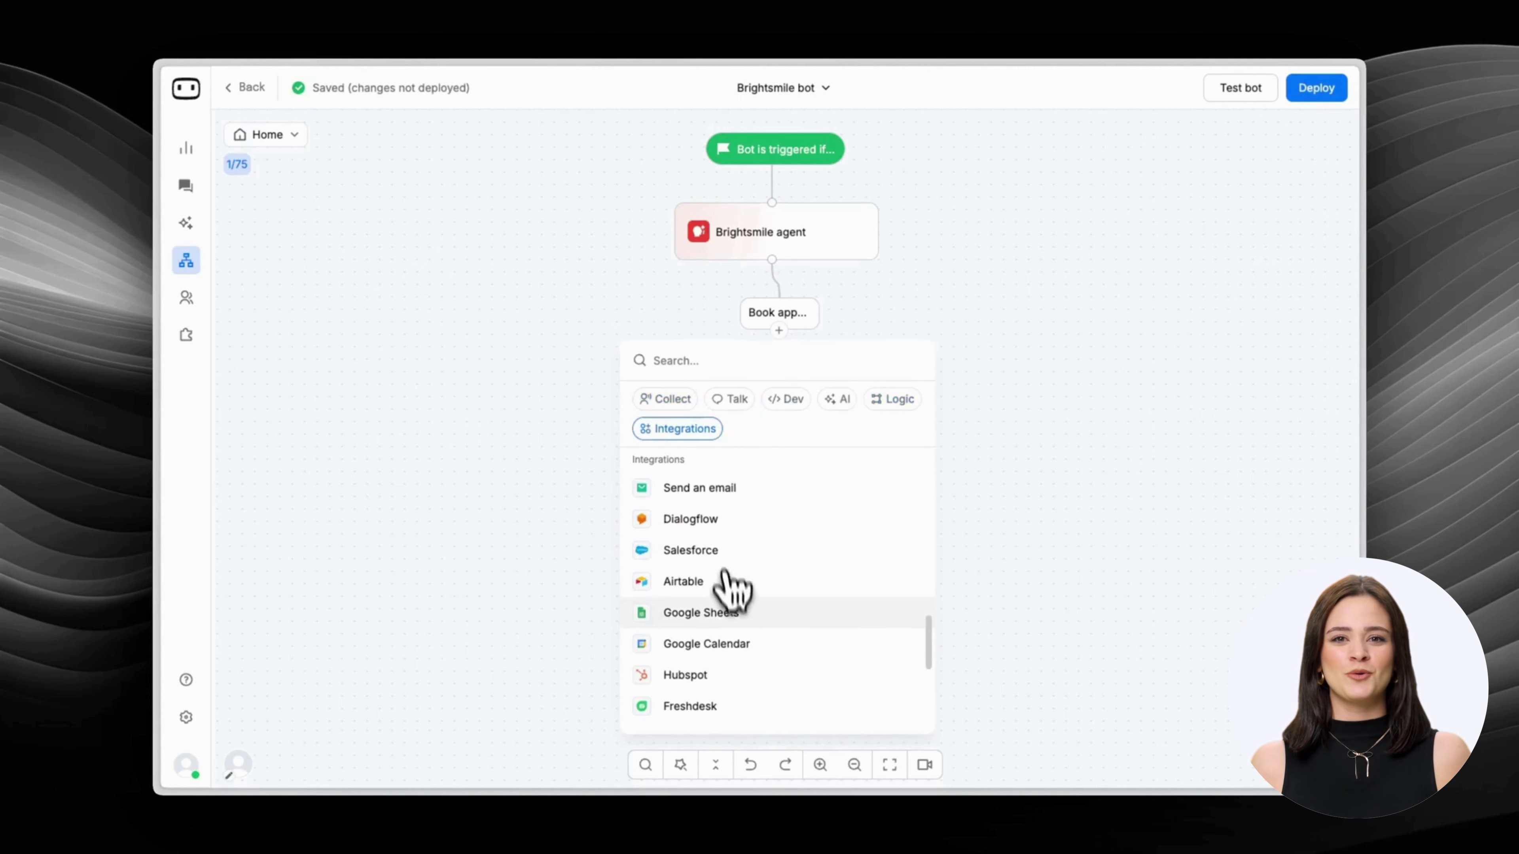
{"action": "left_click", "coordinate": [735, 644]}
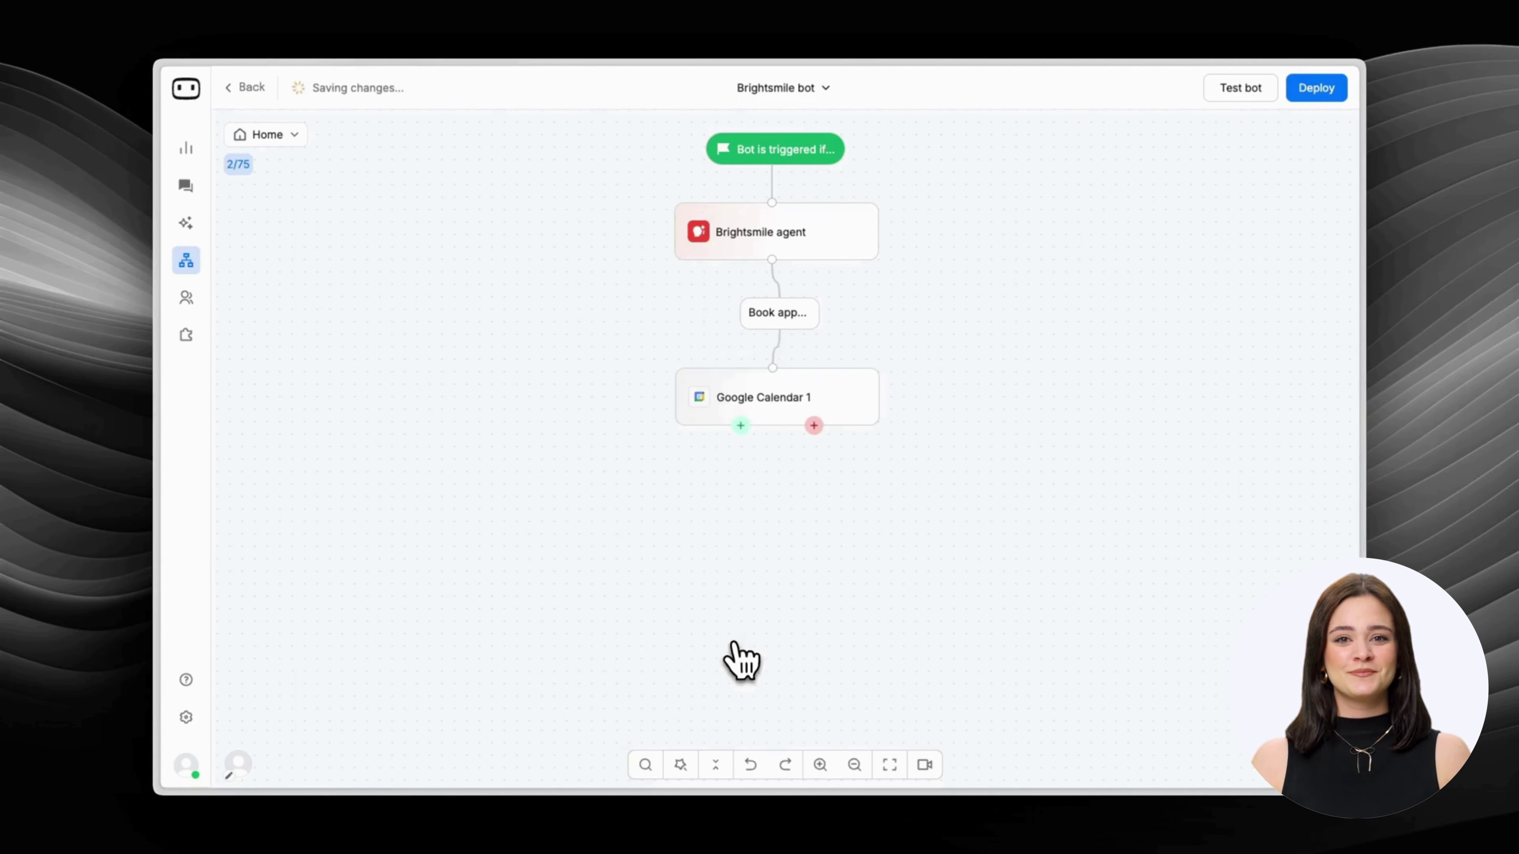
Create a 'Brightsmile event' calendar event with the teammate as attendee.
{"action": "left_click", "coordinate": [772, 399]}
{"action": "left_click", "coordinate": [1299, 239]}
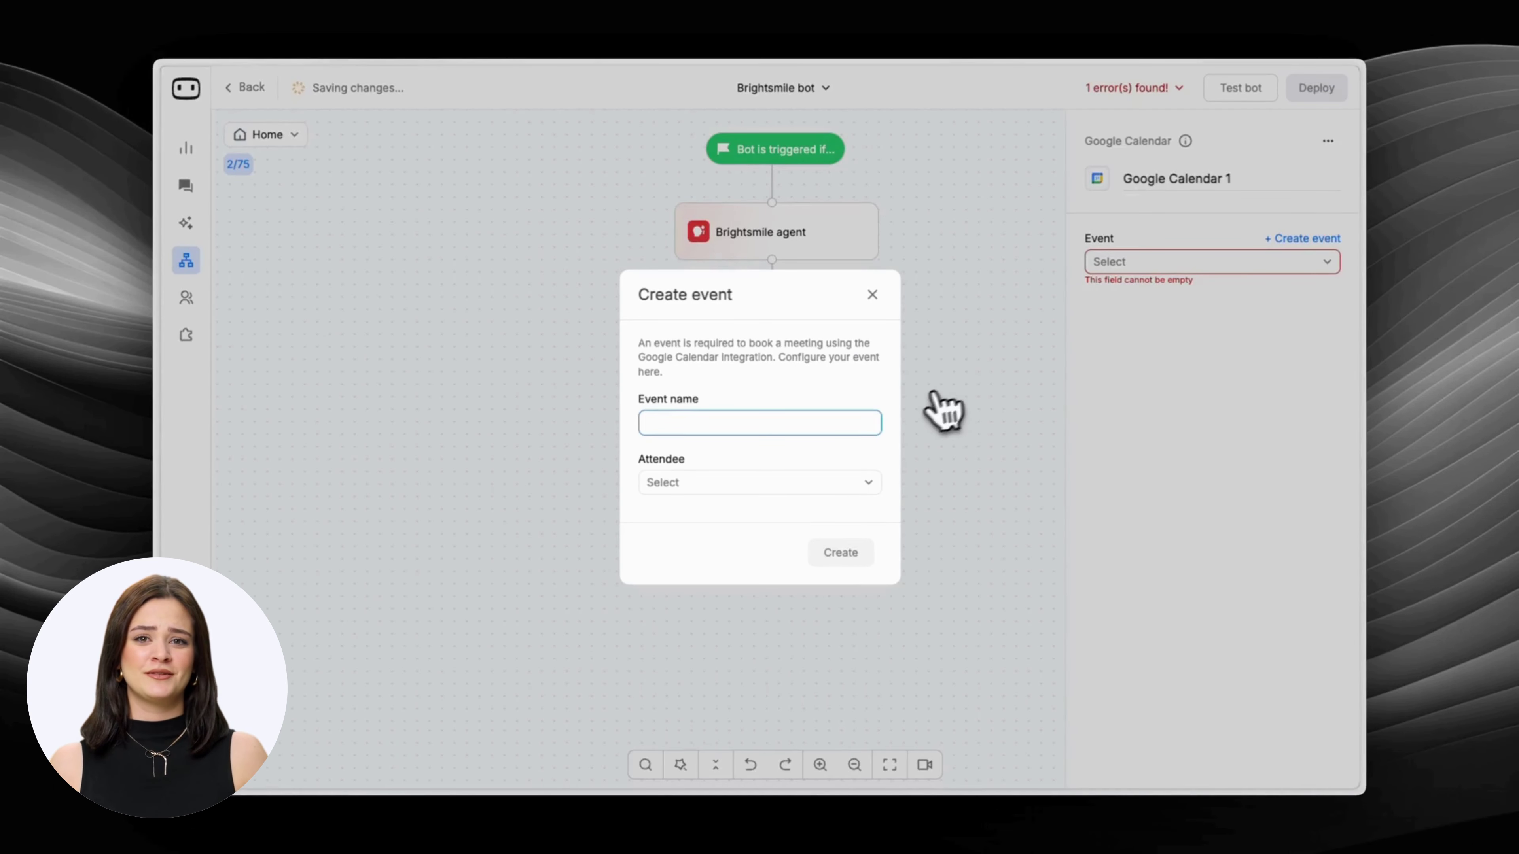
{"action": "type", "text": "Brightsmile event"}
{"action": "left_click", "coordinate": [820, 482]}
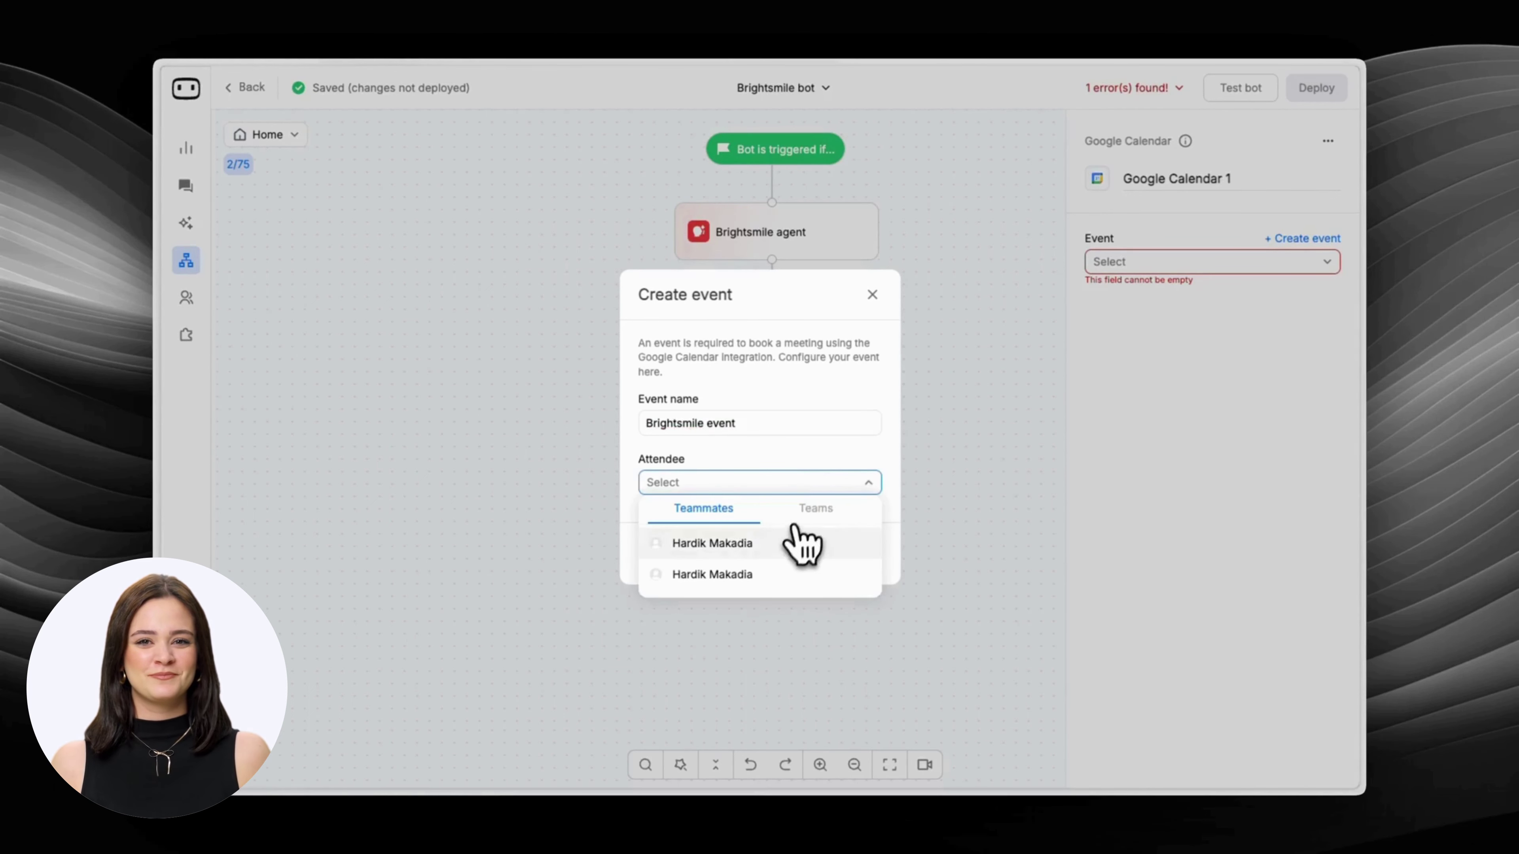
{"action": "left_click", "coordinate": [794, 539]}
{"action": "left_click", "coordinate": [850, 581]}
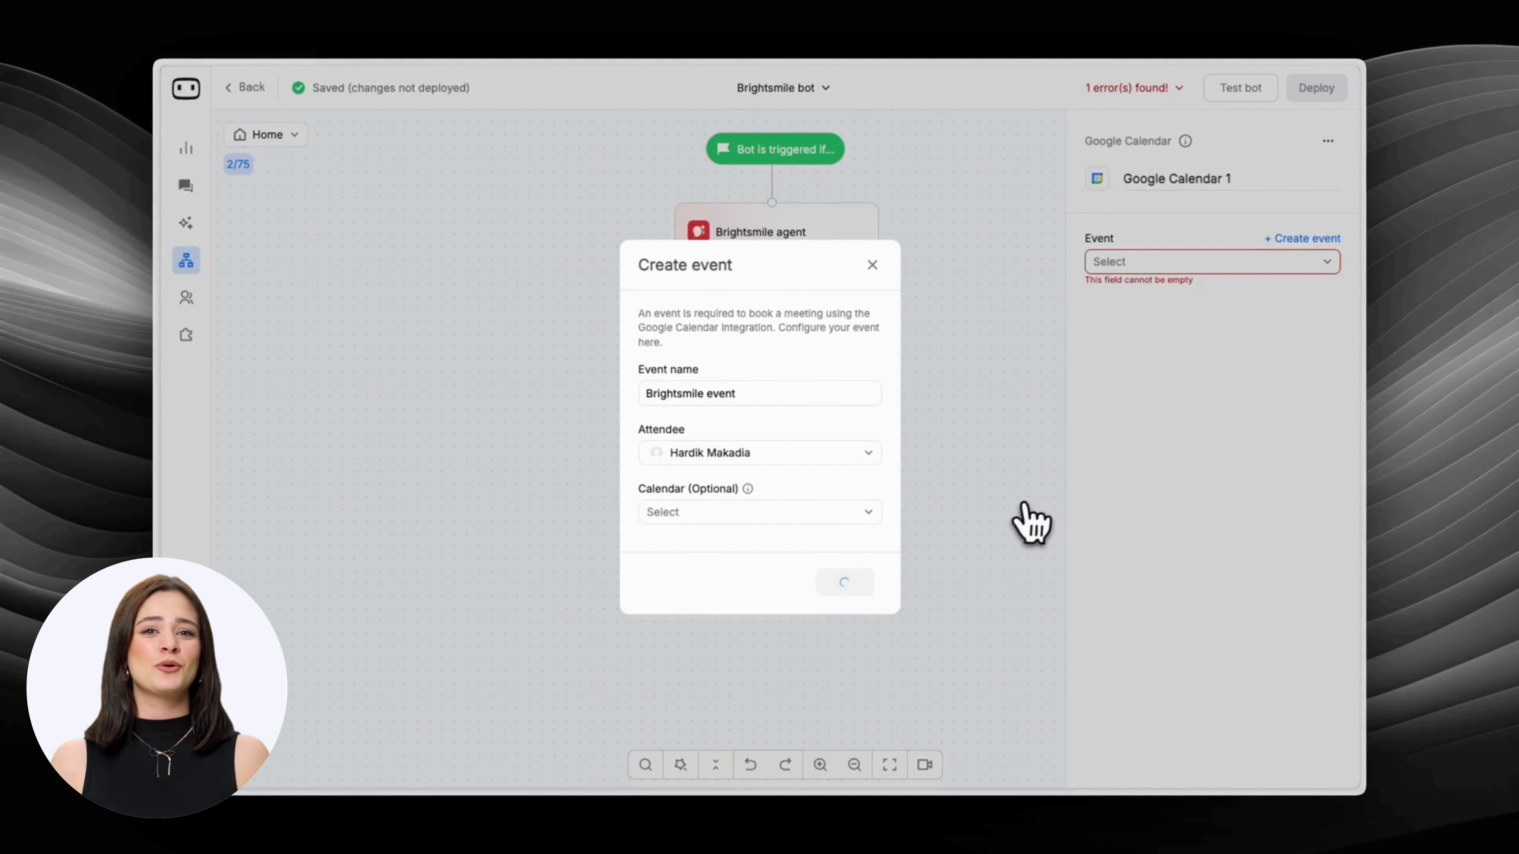
Set a 15-minute buffer between meetings in the general booking settings.
{"action": "left_click", "coordinate": [1250, 320]}
{"action": "left_click", "coordinate": [1196, 247]}
{"action": "left_click", "coordinate": [1169, 415]}
{"action": "left_click", "coordinate": [1118, 425]}
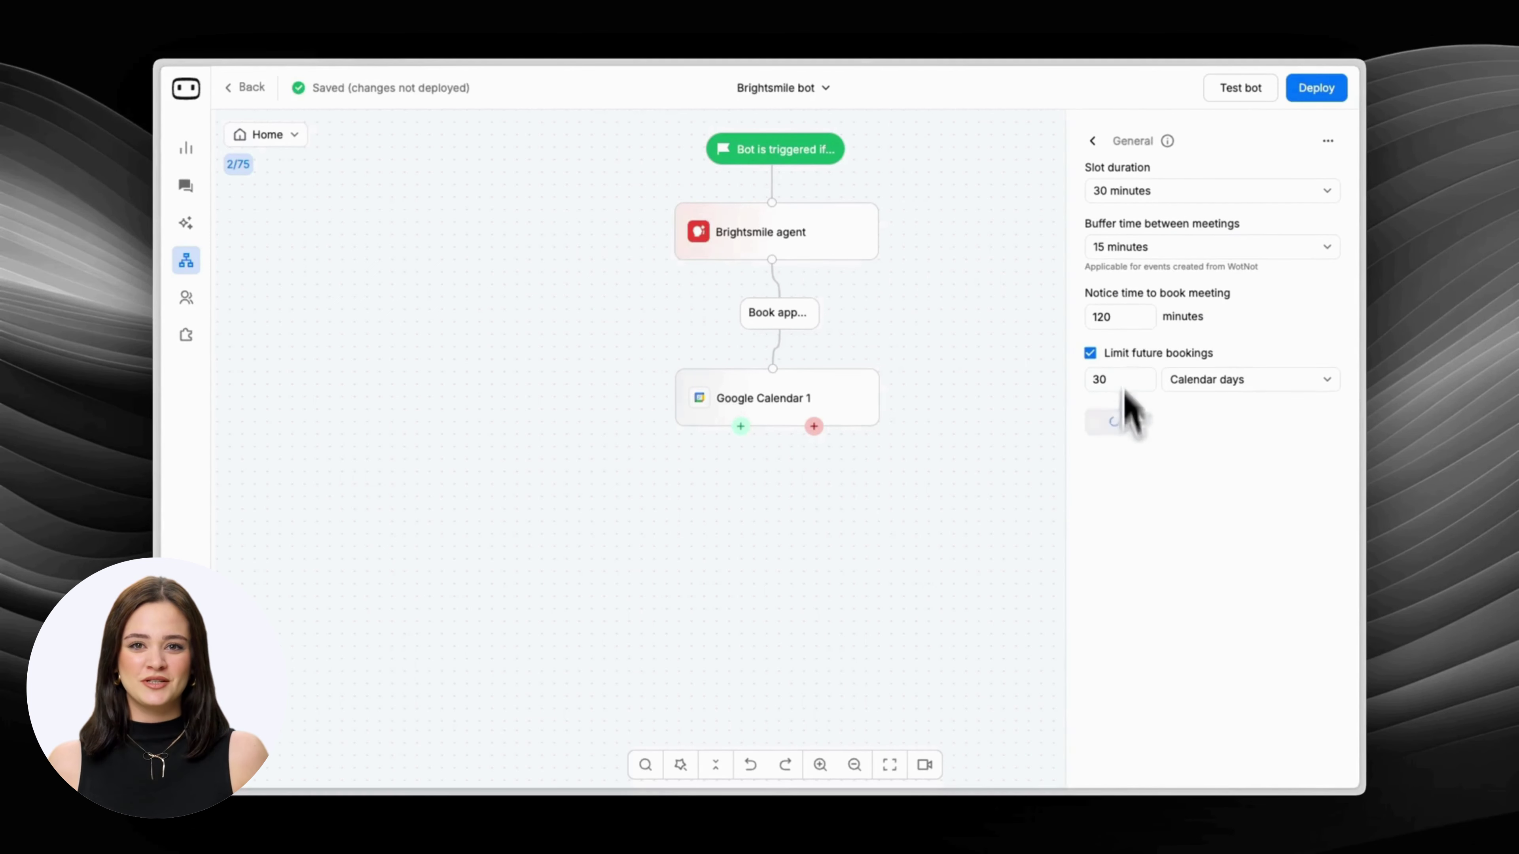
Save meeting invites with subject 'Your appointment with BrightSmile Dental' and a confirmation description.
{"action": "left_click", "coordinate": [1092, 143]}
{"action": "left_click", "coordinate": [1231, 359]}
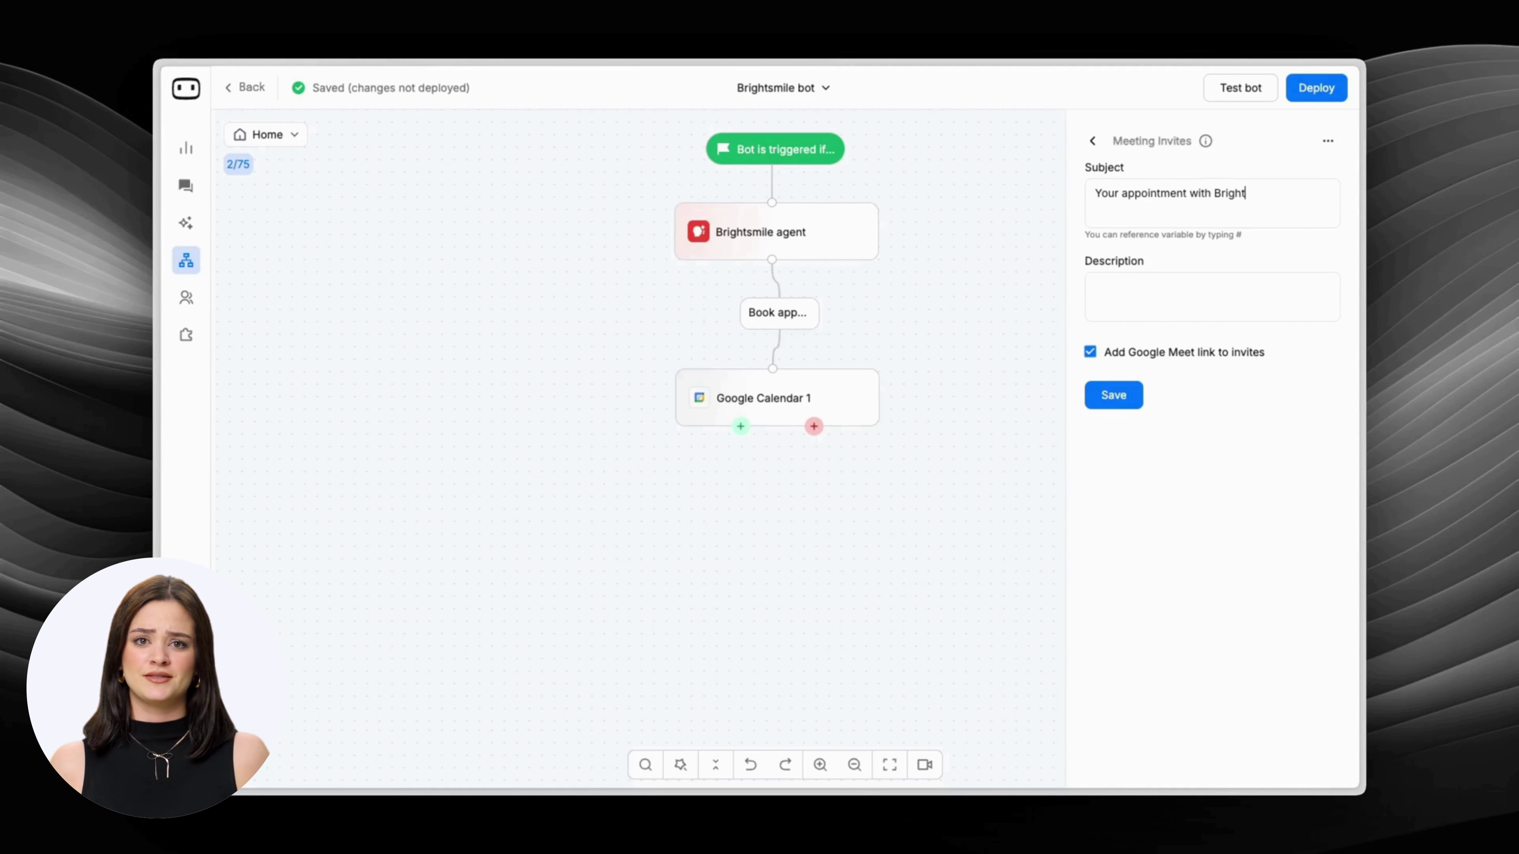
{"action": "left_click", "coordinate": [1192, 293]}
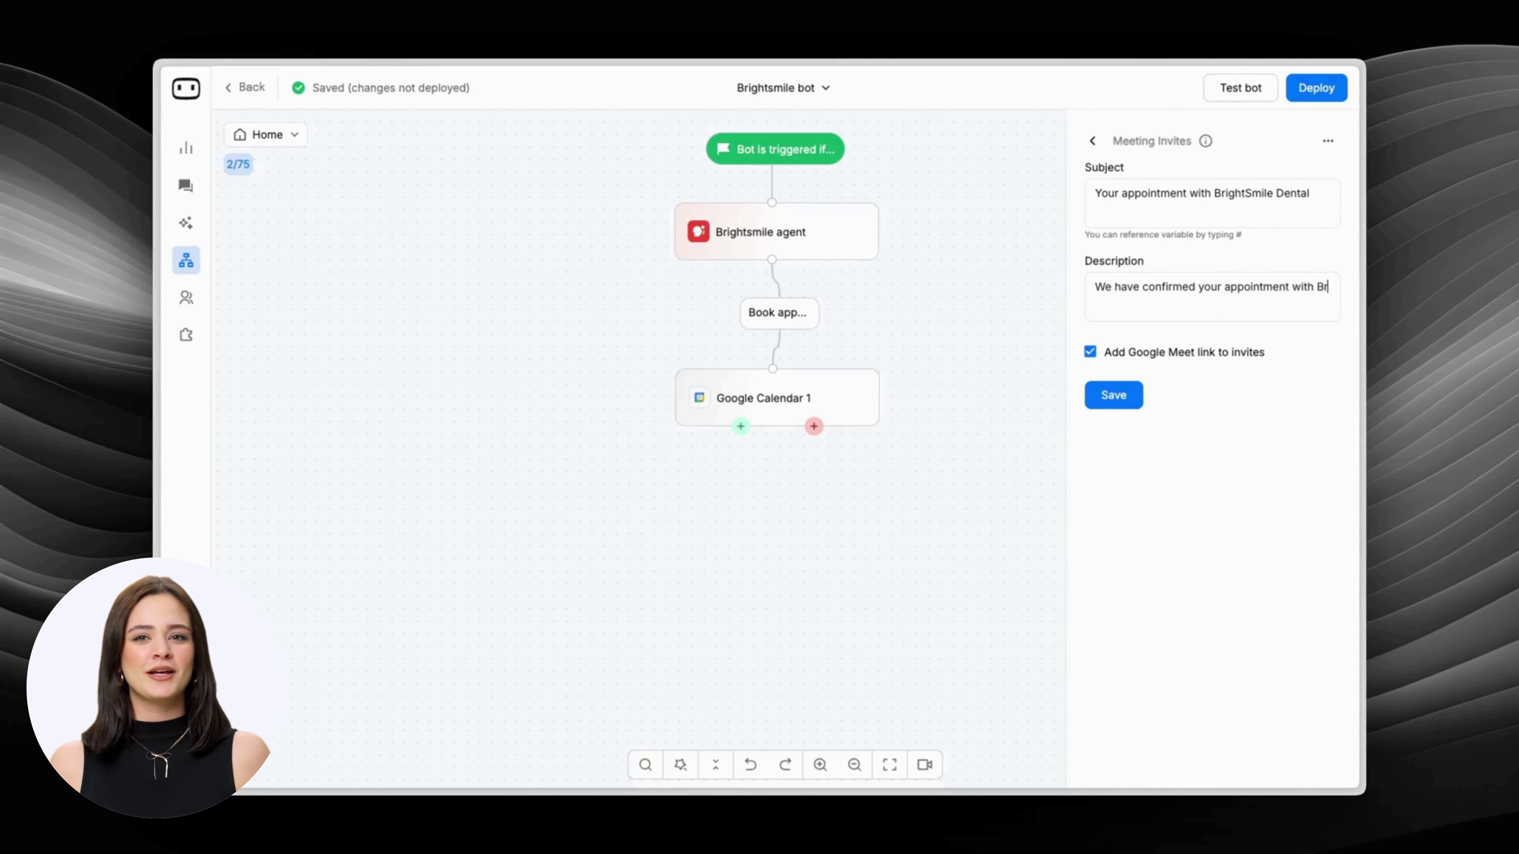
{"action": "type", "text": "."}
{"action": "left_click", "coordinate": [1125, 396]}
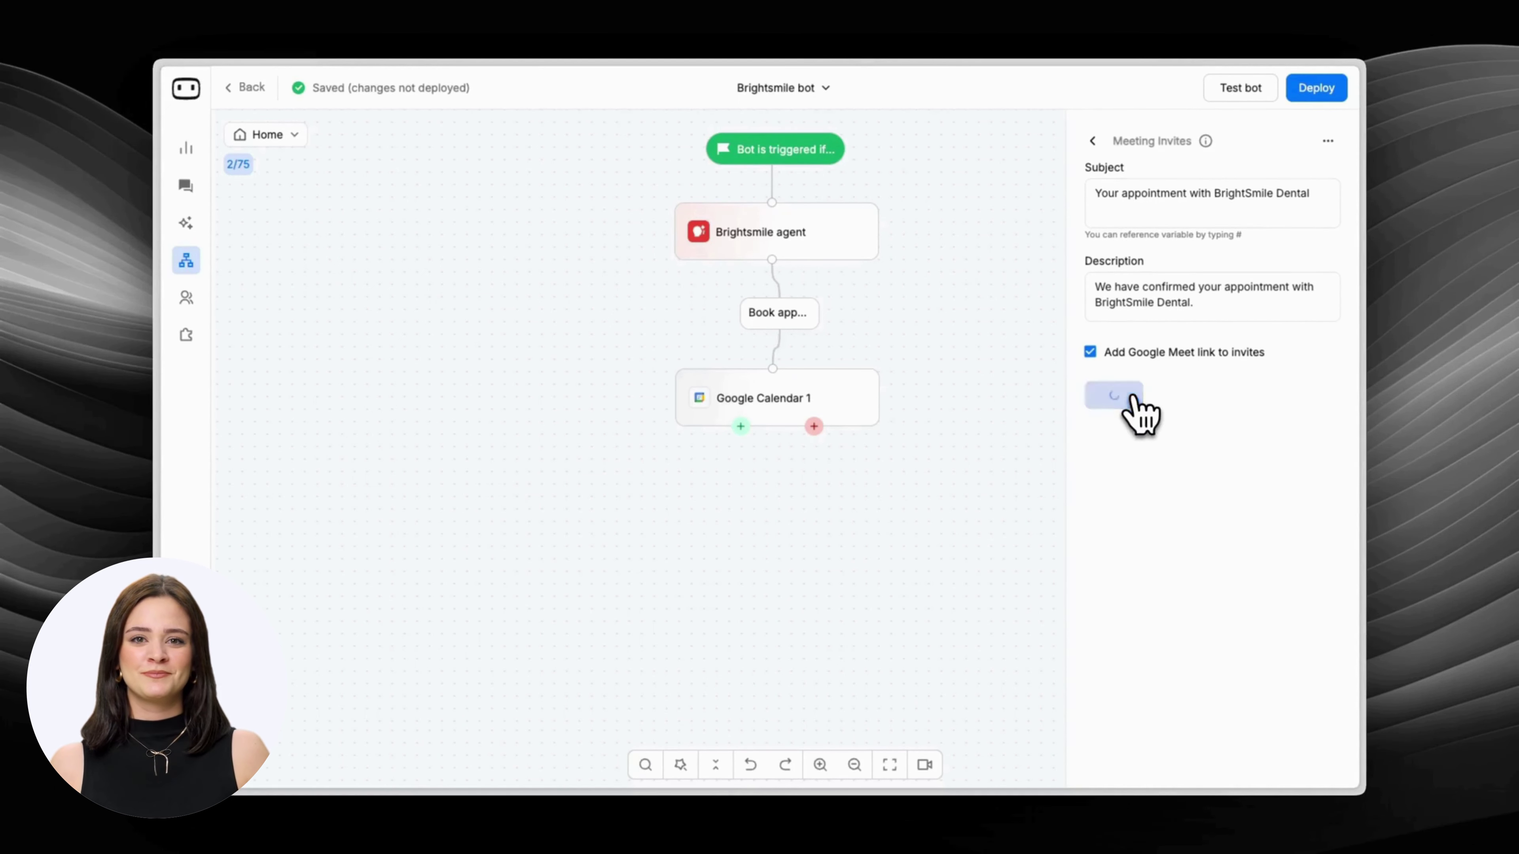
{"action": "left_click", "coordinate": [1094, 141]}
Add a third form field named Service that stores its answer in the service variable.
{"action": "left_click", "coordinate": [1217, 431]}
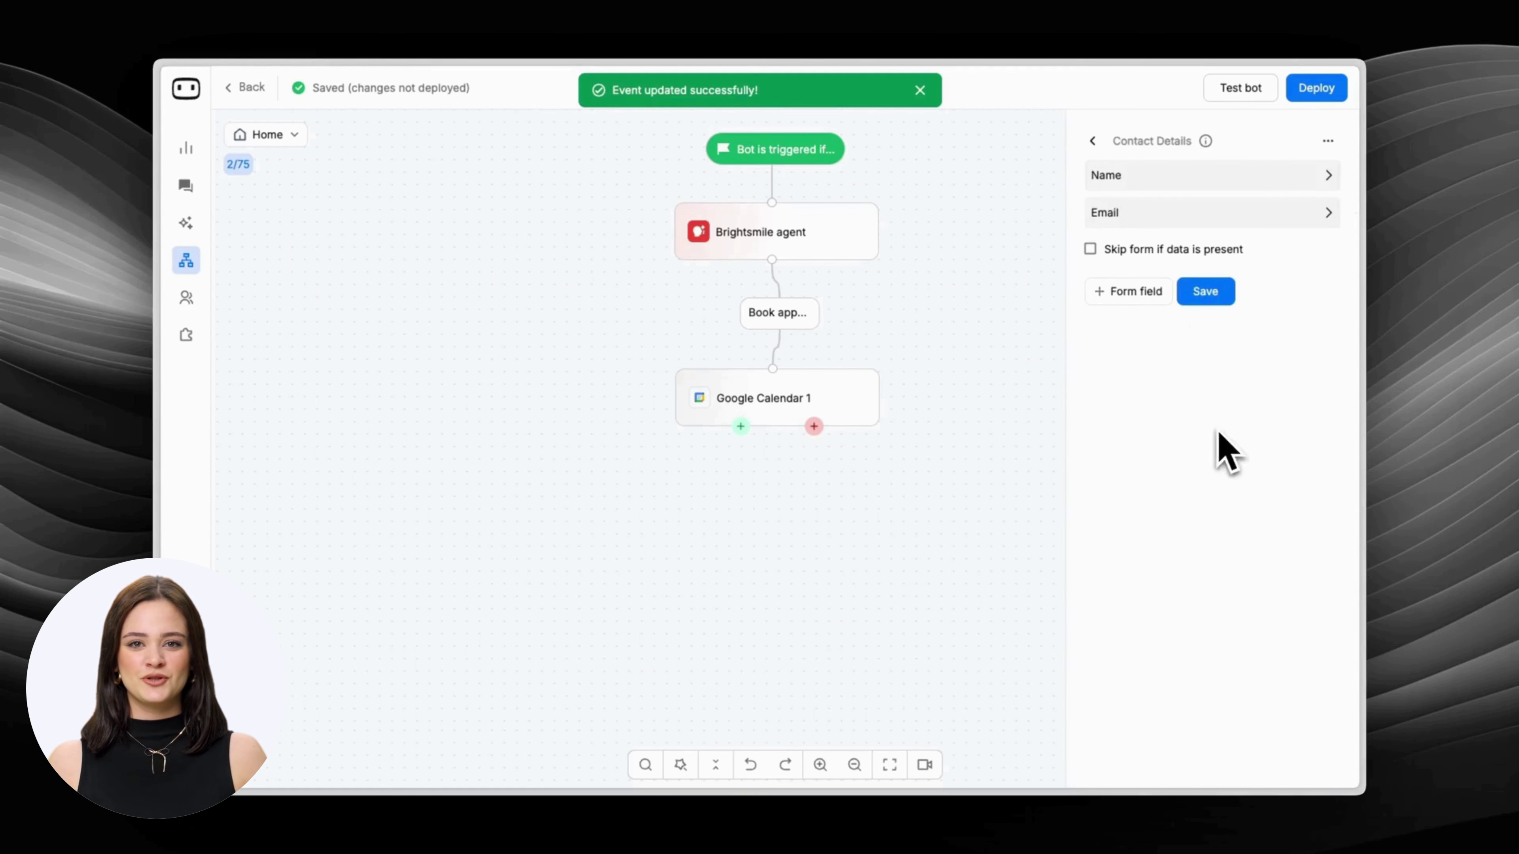
{"action": "left_click", "coordinate": [1139, 293]}
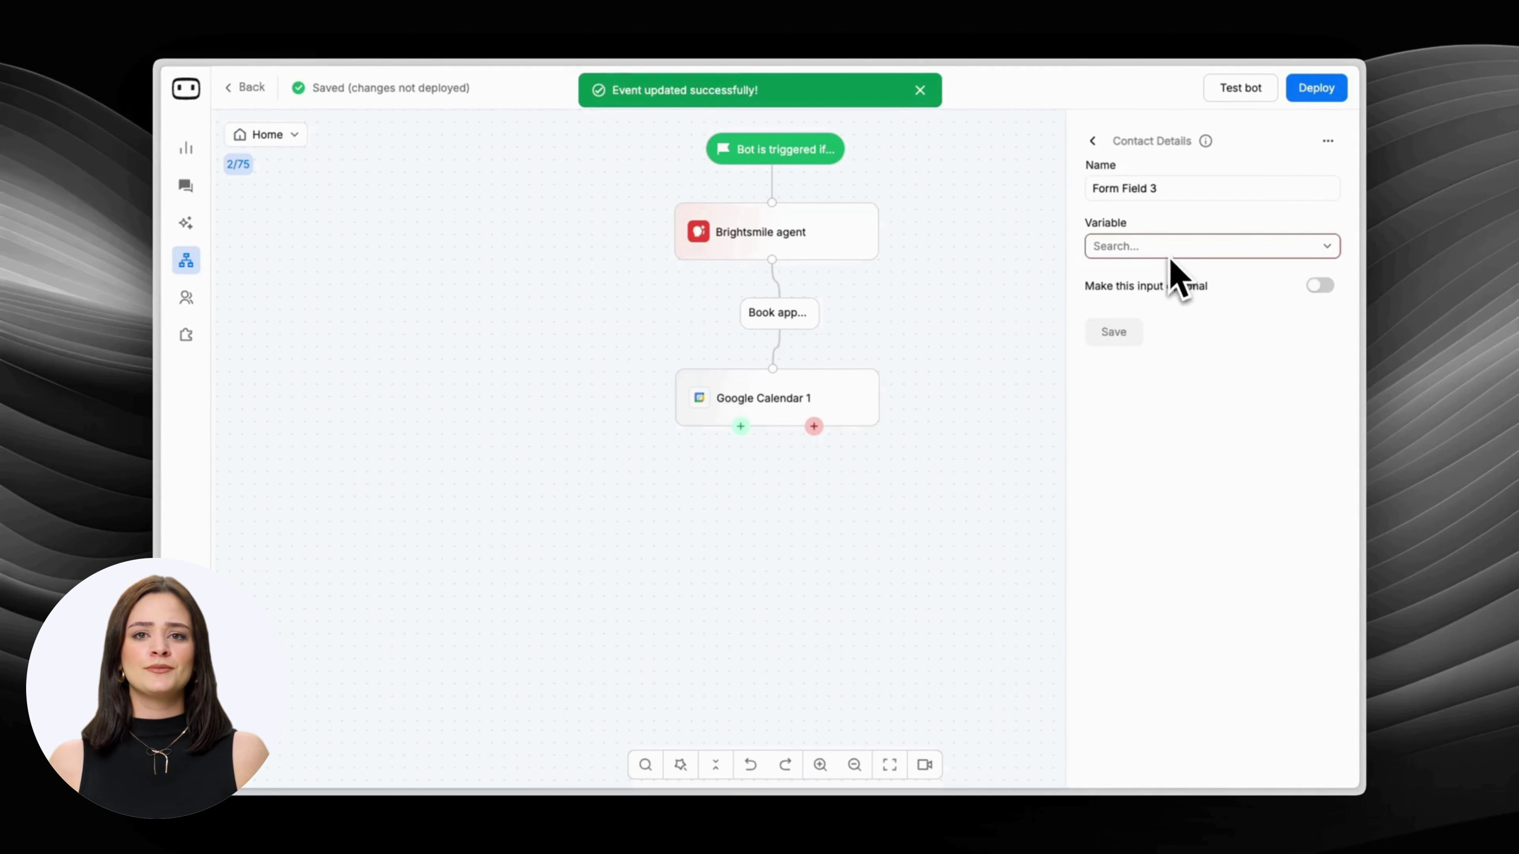
{"action": "left_click", "coordinate": [1182, 247]}
{"action": "scroll", "coordinate": [1182, 347], "scroll_direction": "down", "scroll_amount": 1}
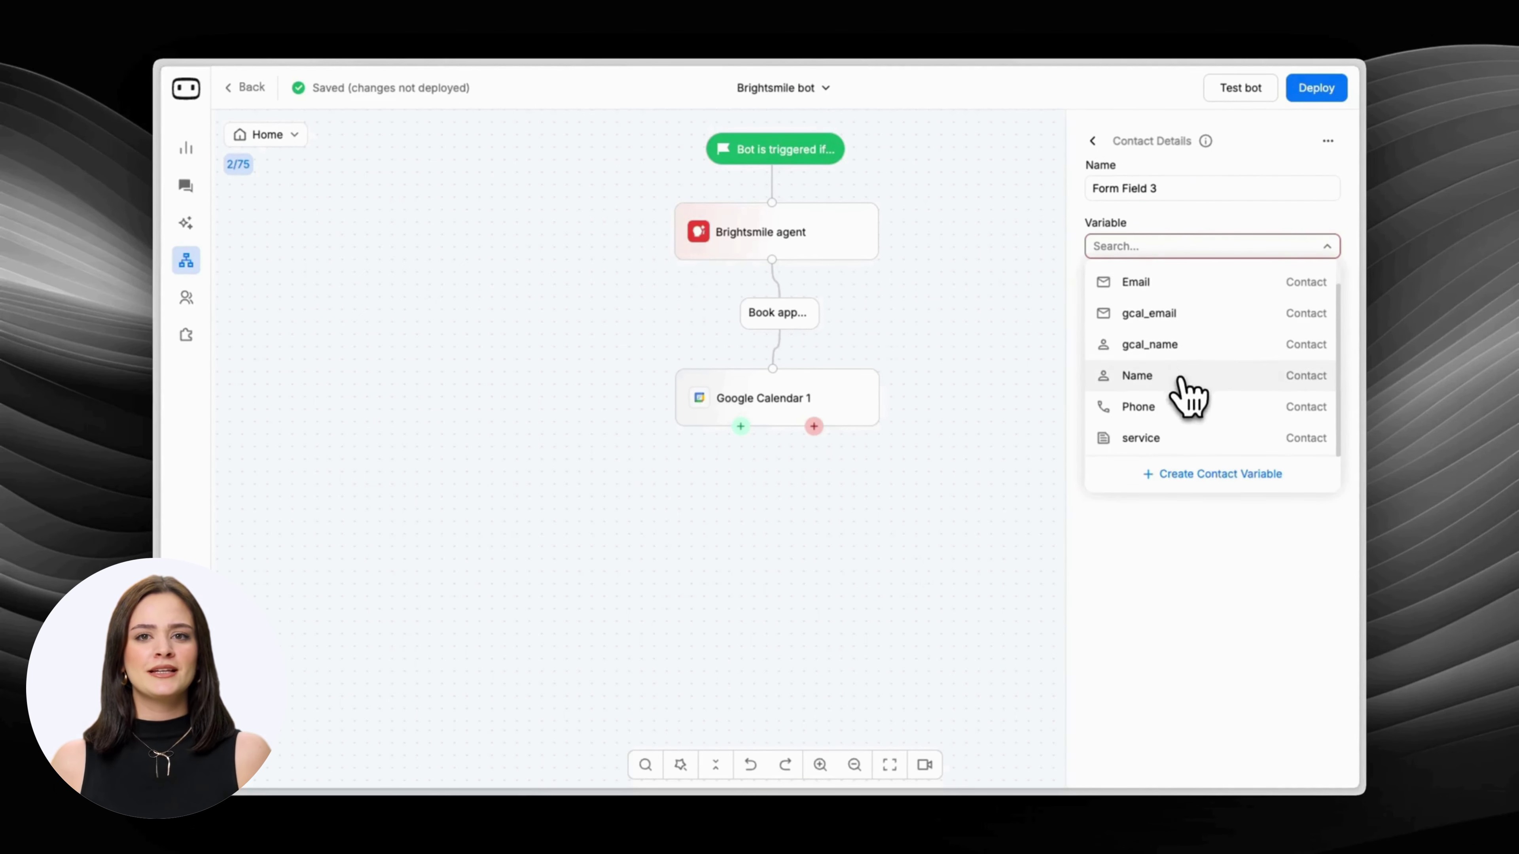
{"action": "left_click", "coordinate": [1192, 440]}
{"action": "left_click", "coordinate": [1142, 180]}
{"action": "triple_click", "coordinate": [1143, 179]}
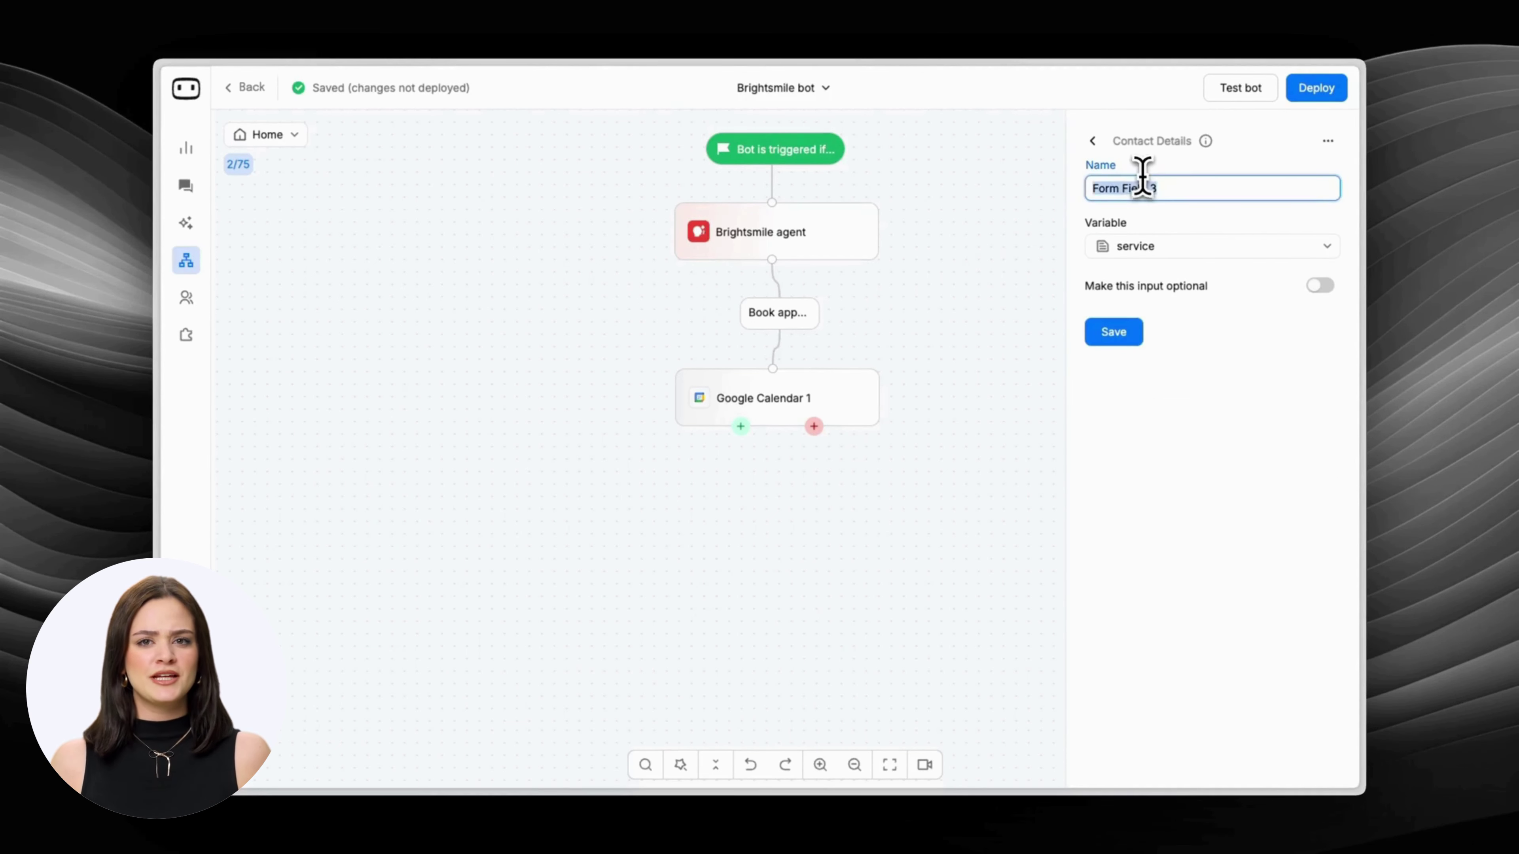
{"action": "type", "text": "Service"}
{"action": "left_click", "coordinate": [1103, 338]}
{"action": "left_click", "coordinate": [1094, 143]}
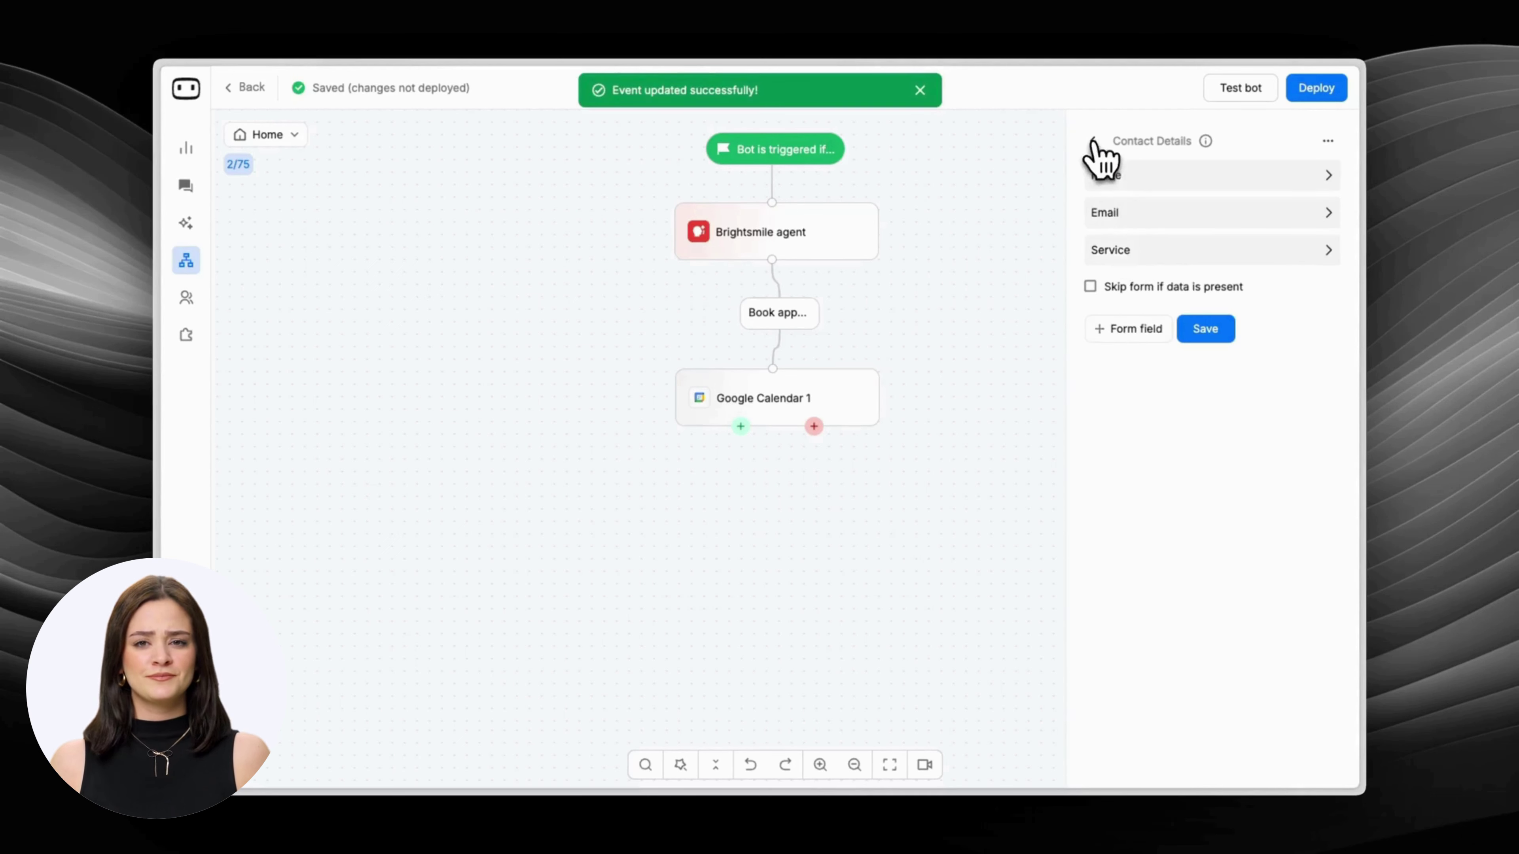
Enable 'Skip form if data is present', save the booking form, and return to the flow.
{"action": "left_click", "coordinate": [1136, 289]}
{"action": "left_click", "coordinate": [1203, 330]}
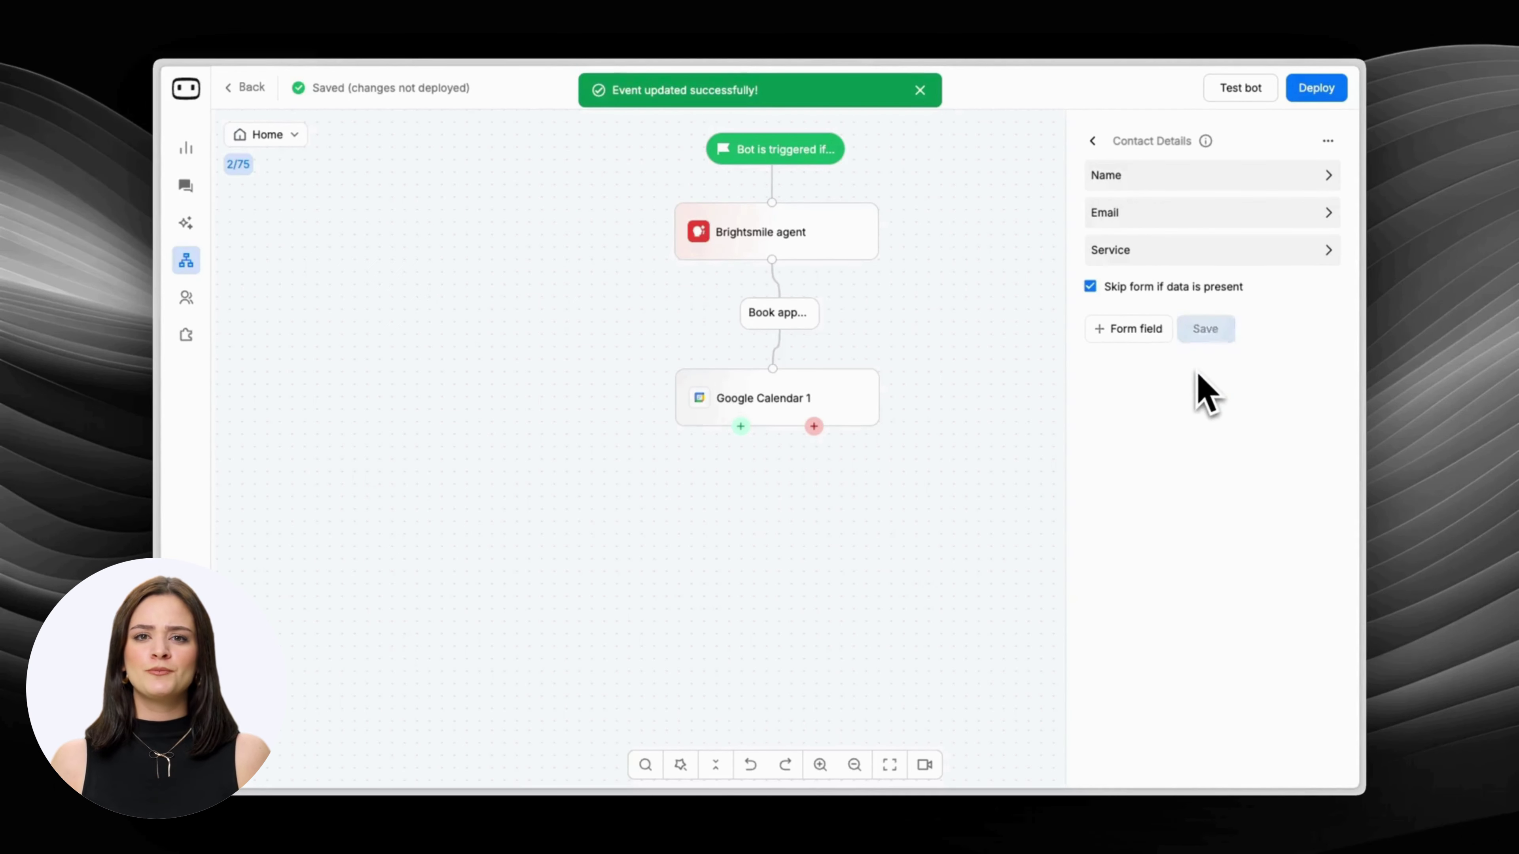
{"action": "left_click", "coordinate": [1092, 144]}
{"action": "left_click", "coordinate": [948, 502]}
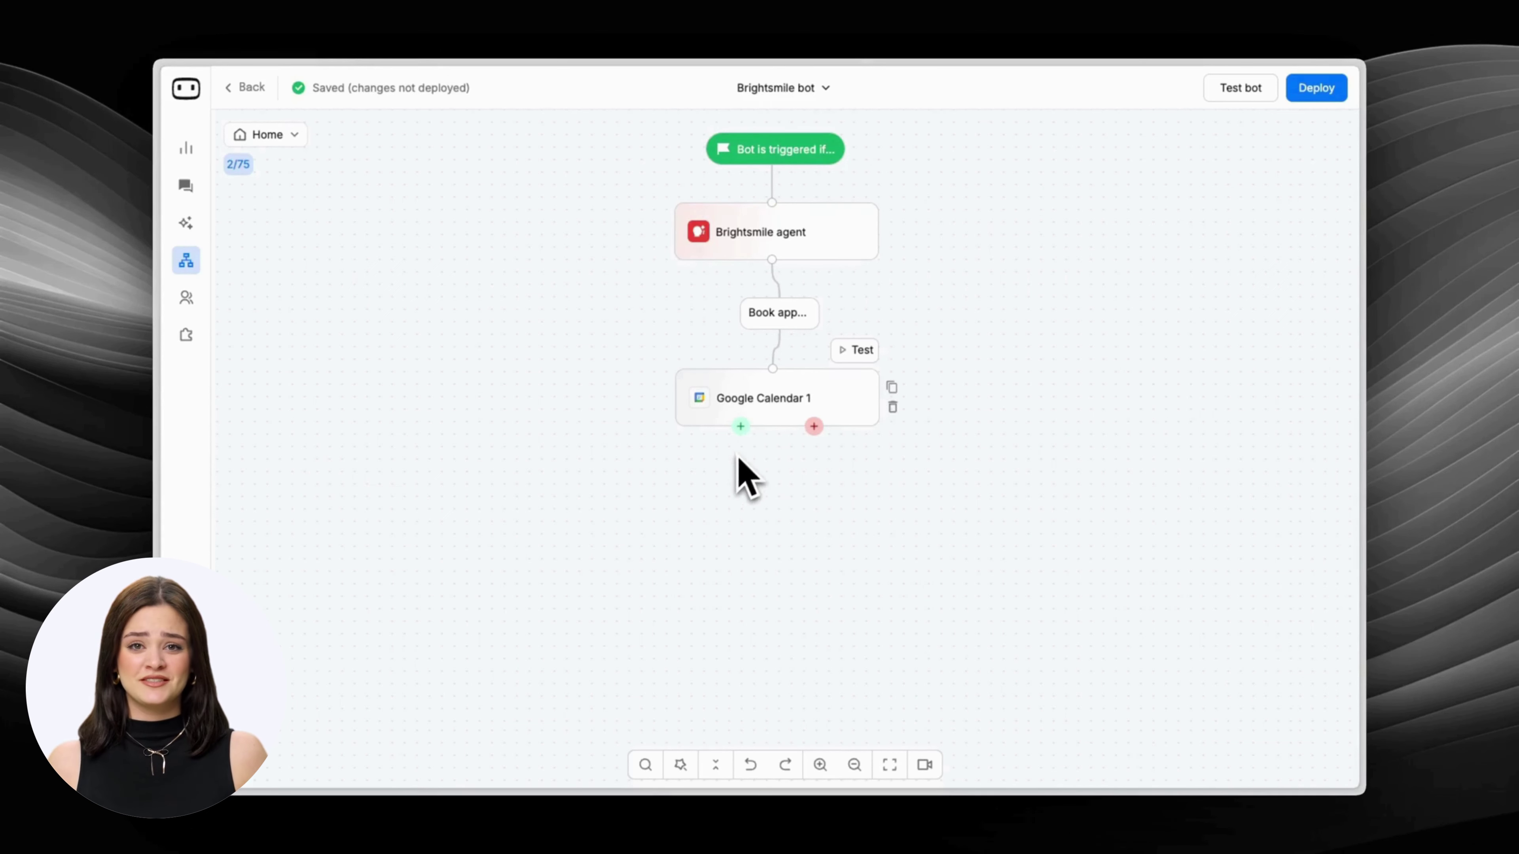
{"action": "left_click", "coordinate": [741, 427]}
Add a Success message: 'Your appointment has been successfully booked. You'll receive an invite shortly.'.
{"action": "scroll", "coordinate": [715, 583], "scroll_direction": "down", "scroll_amount": 5}
{"action": "left_click", "coordinate": [705, 589]}
{"action": "left_click_drag", "start_coordinate": [1095, 293], "coordinate": [1227, 323]}
{"action": "type", "text": "Your appointm"}
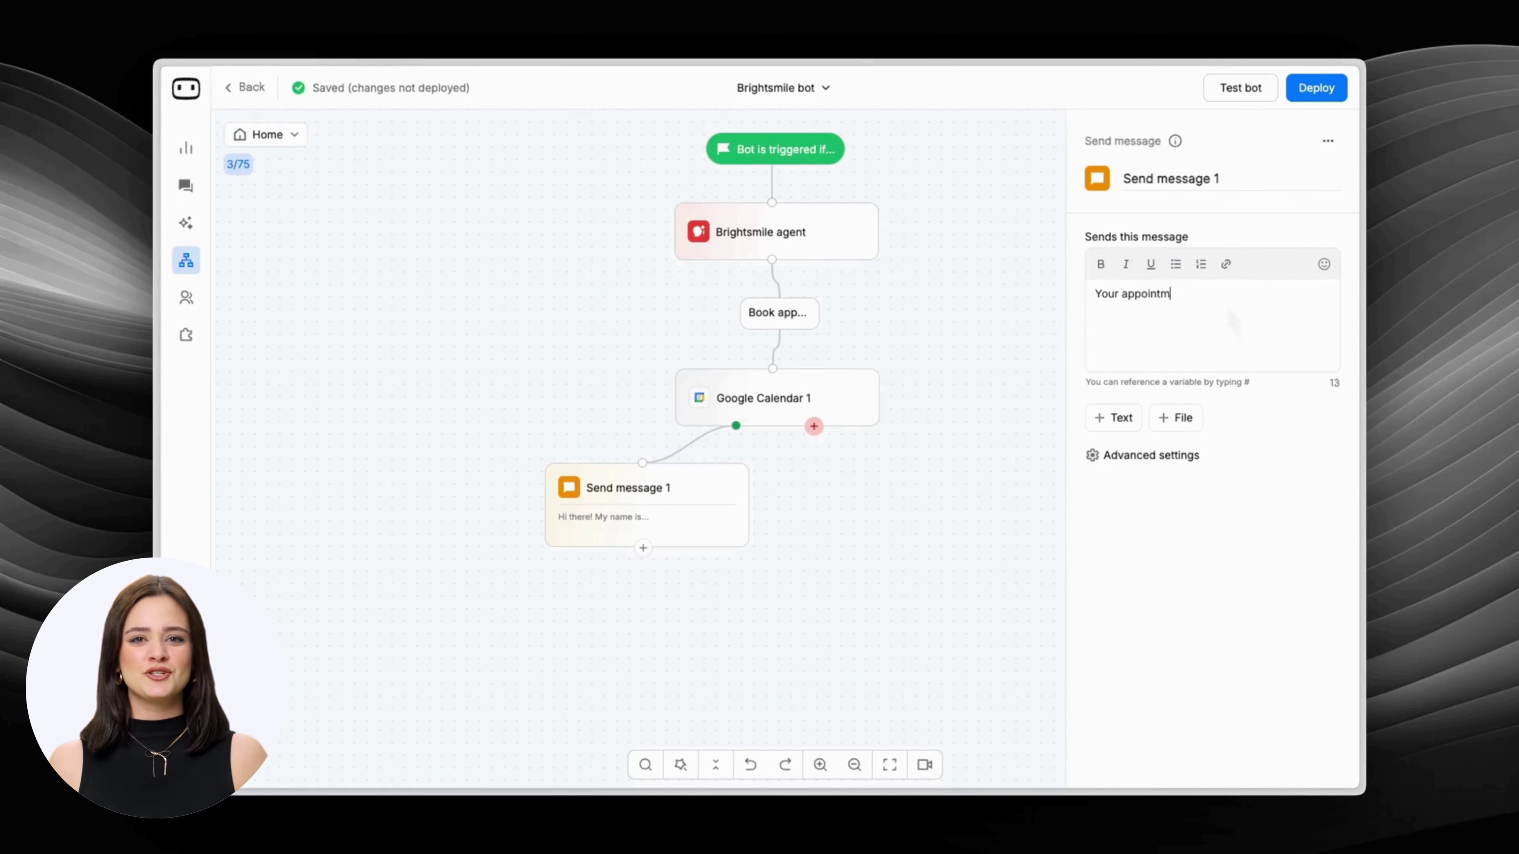
{"action": "type", "text": "ent has been successfully booked. You'll received"}
{"action": "key", "text": "BackSpace"}
{"action": "type", "text": "an invite shortly."}
{"action": "triple_click", "coordinate": [1181, 178]}
{"action": "type", "text": "Success"}
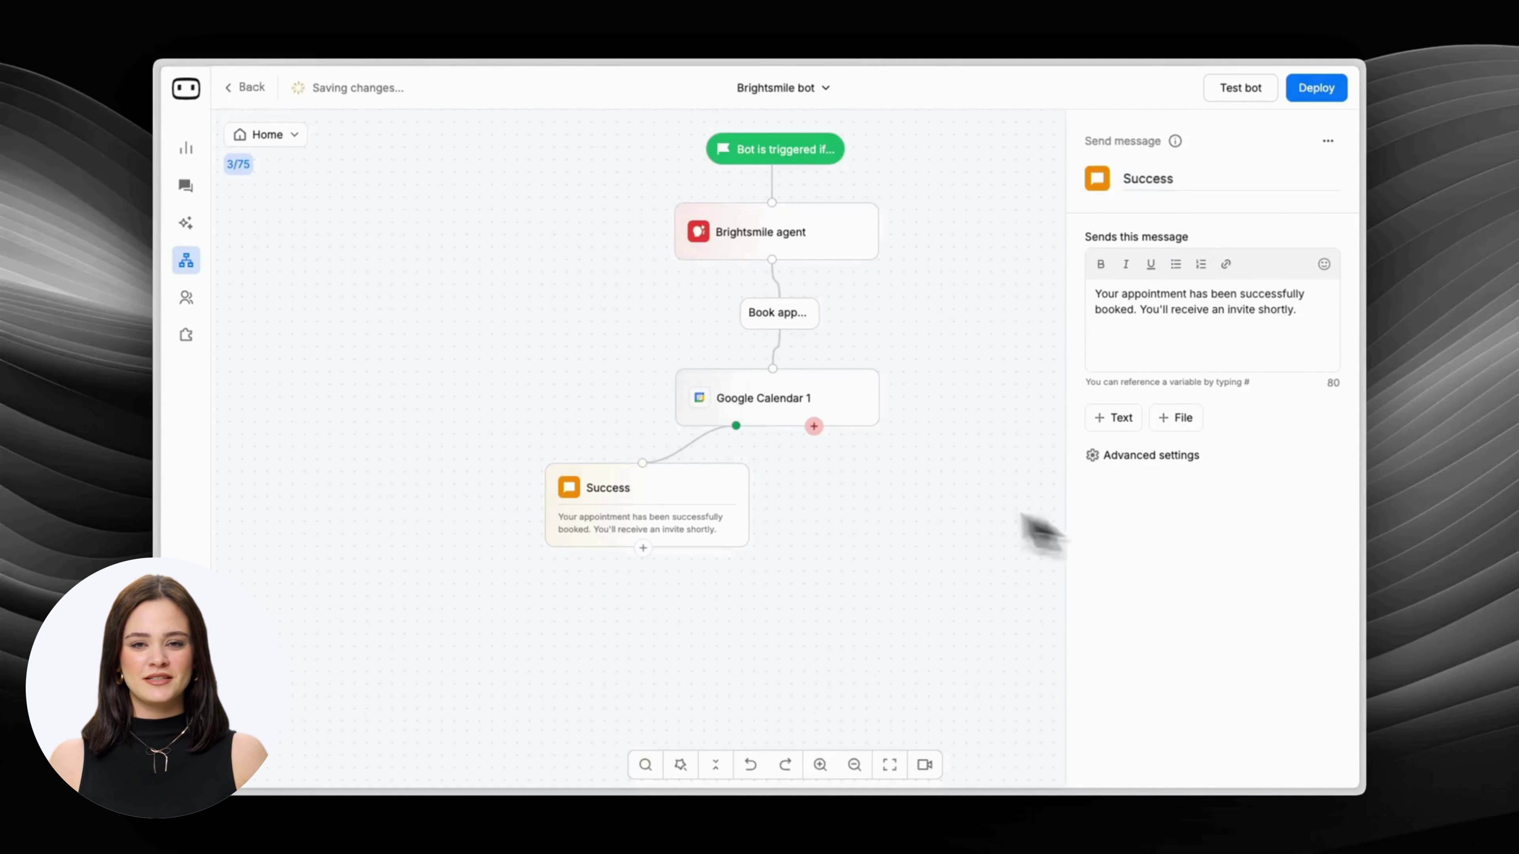
Duplicate it as a Failure message apologising that something went wrong while booking.
{"action": "key", "text": "ctrl+v"}
{"action": "left_click", "coordinate": [908, 498]}
{"action": "triple_click", "coordinate": [1207, 179]}
{"action": "type", "text": "F"}
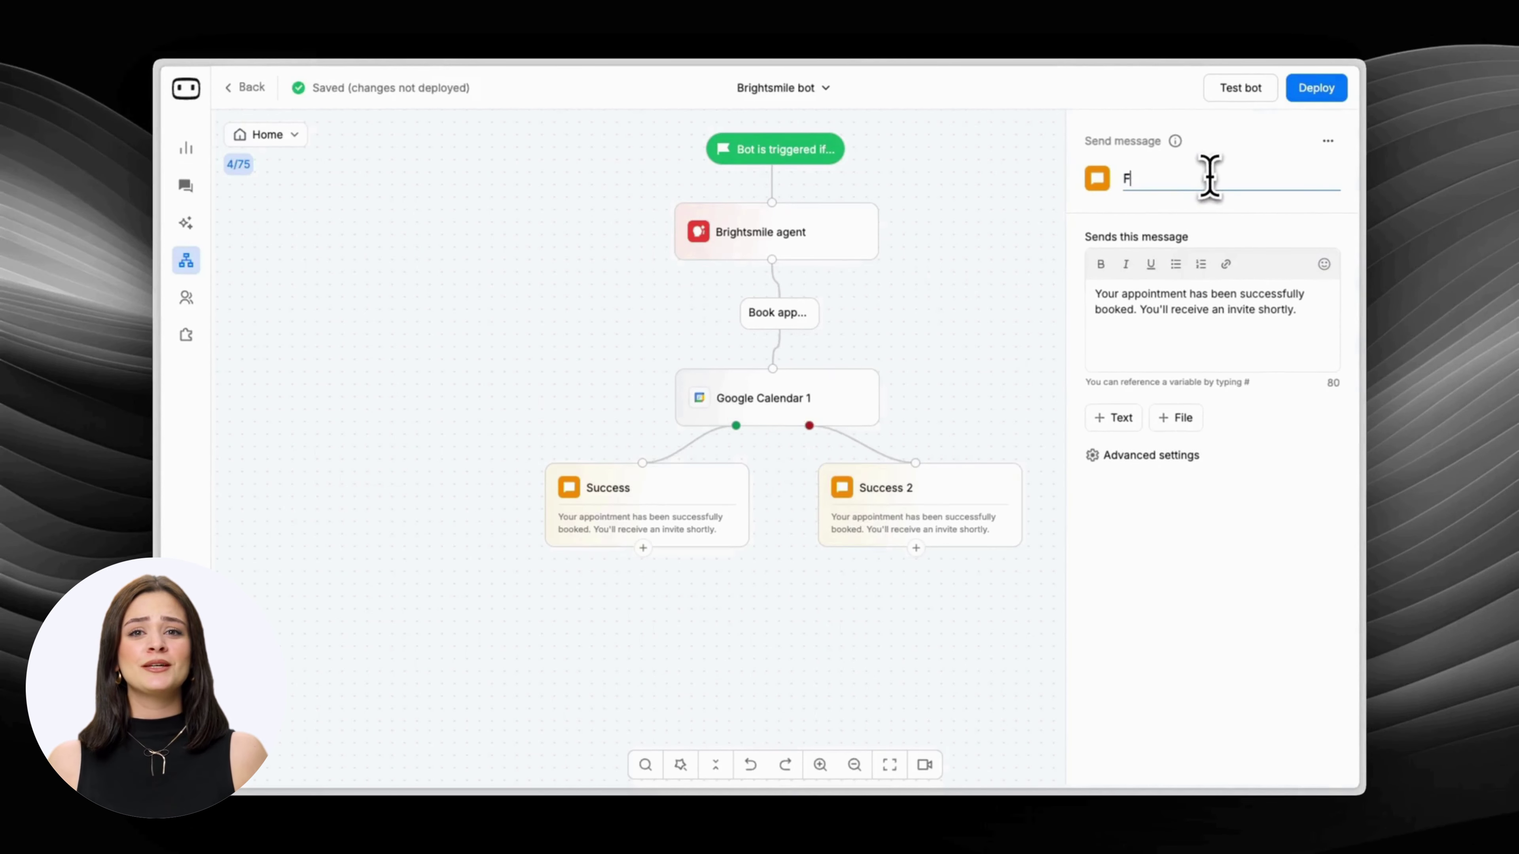
{"action": "type", "text": "ailure"}
{"action": "triple_click", "coordinate": [1210, 329]}
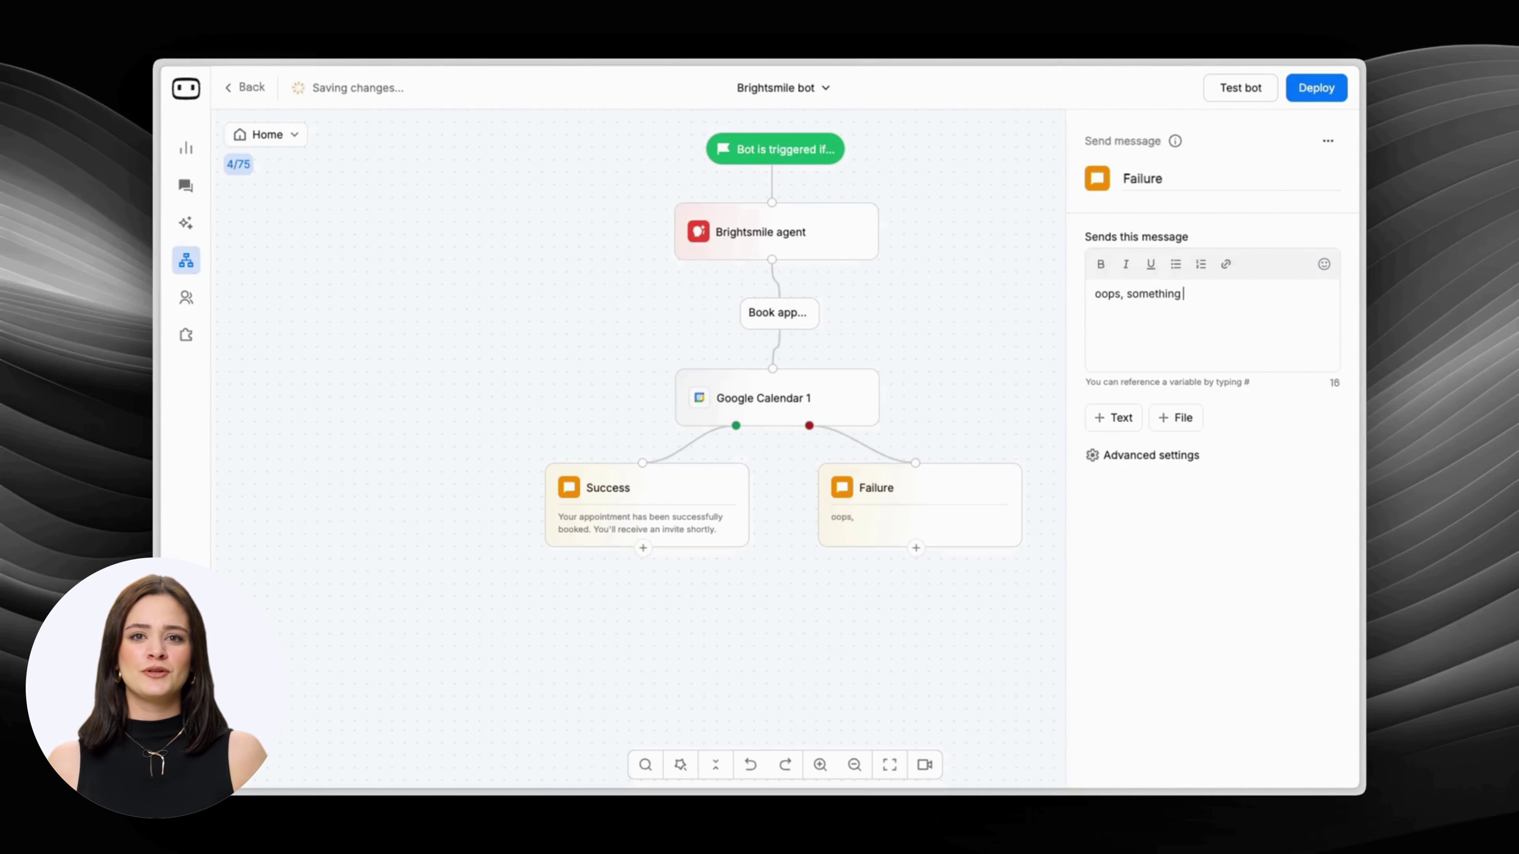
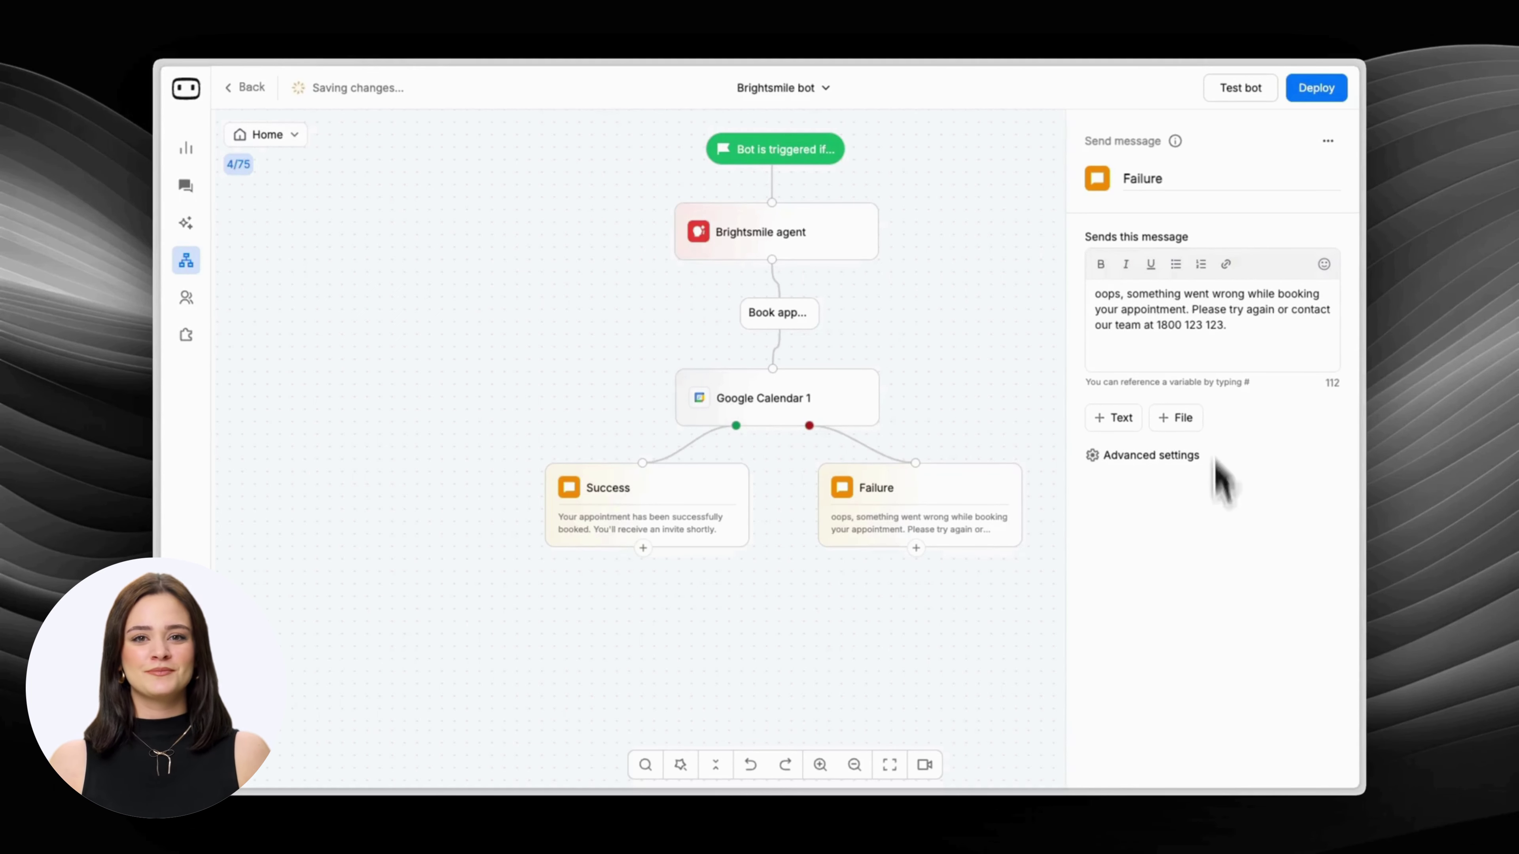
{"action": "left_click", "coordinate": [1240, 87]}
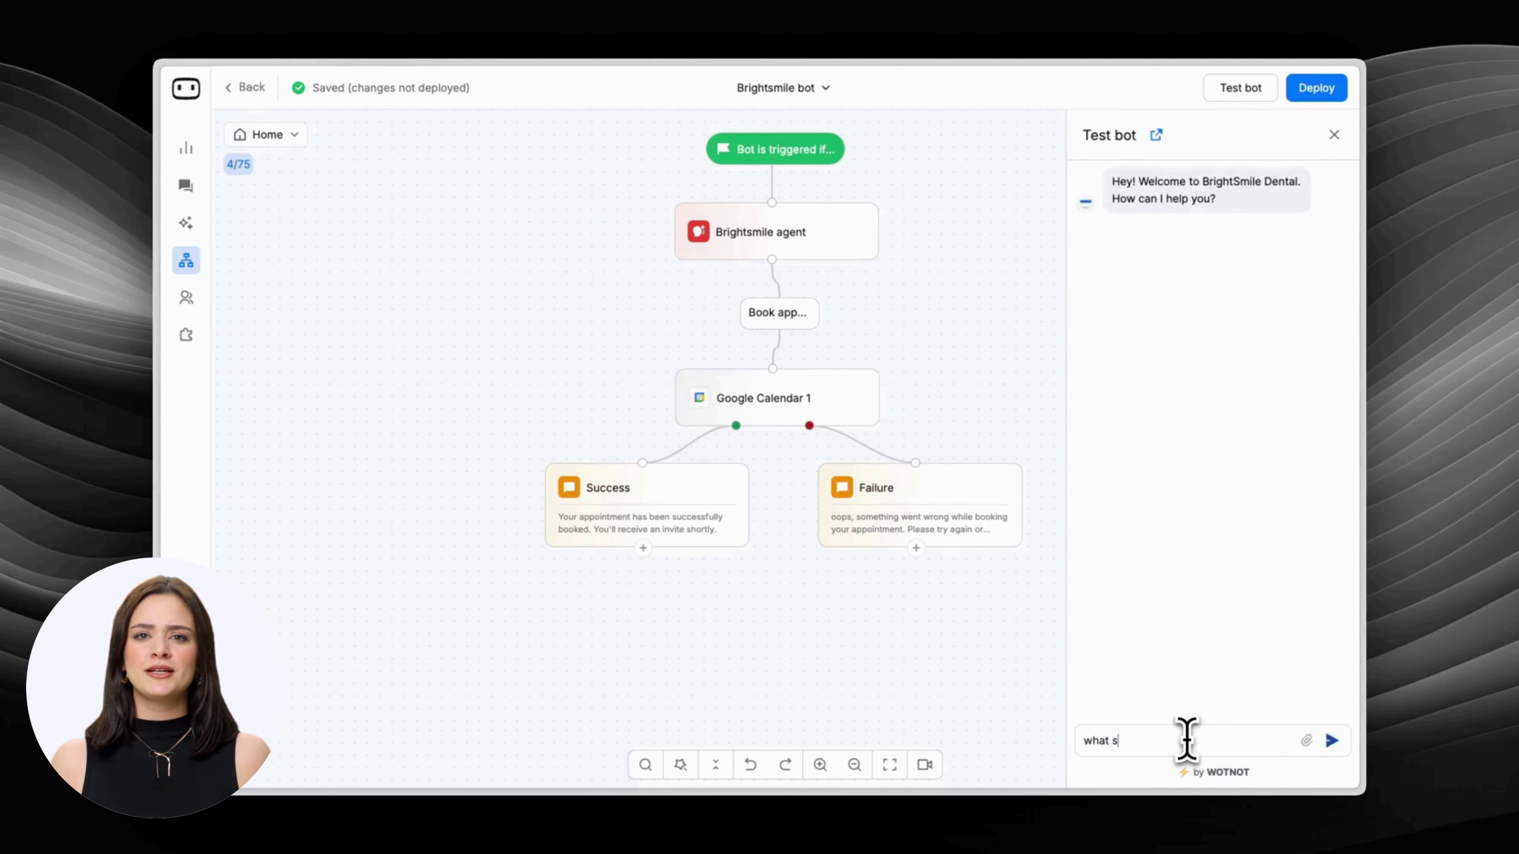
In the test chat, ask about services and root canal treatment, confirm booking, and give a name.
{"action": "type", "text": "what services do you offer"}
{"action": "key", "text": "Return"}
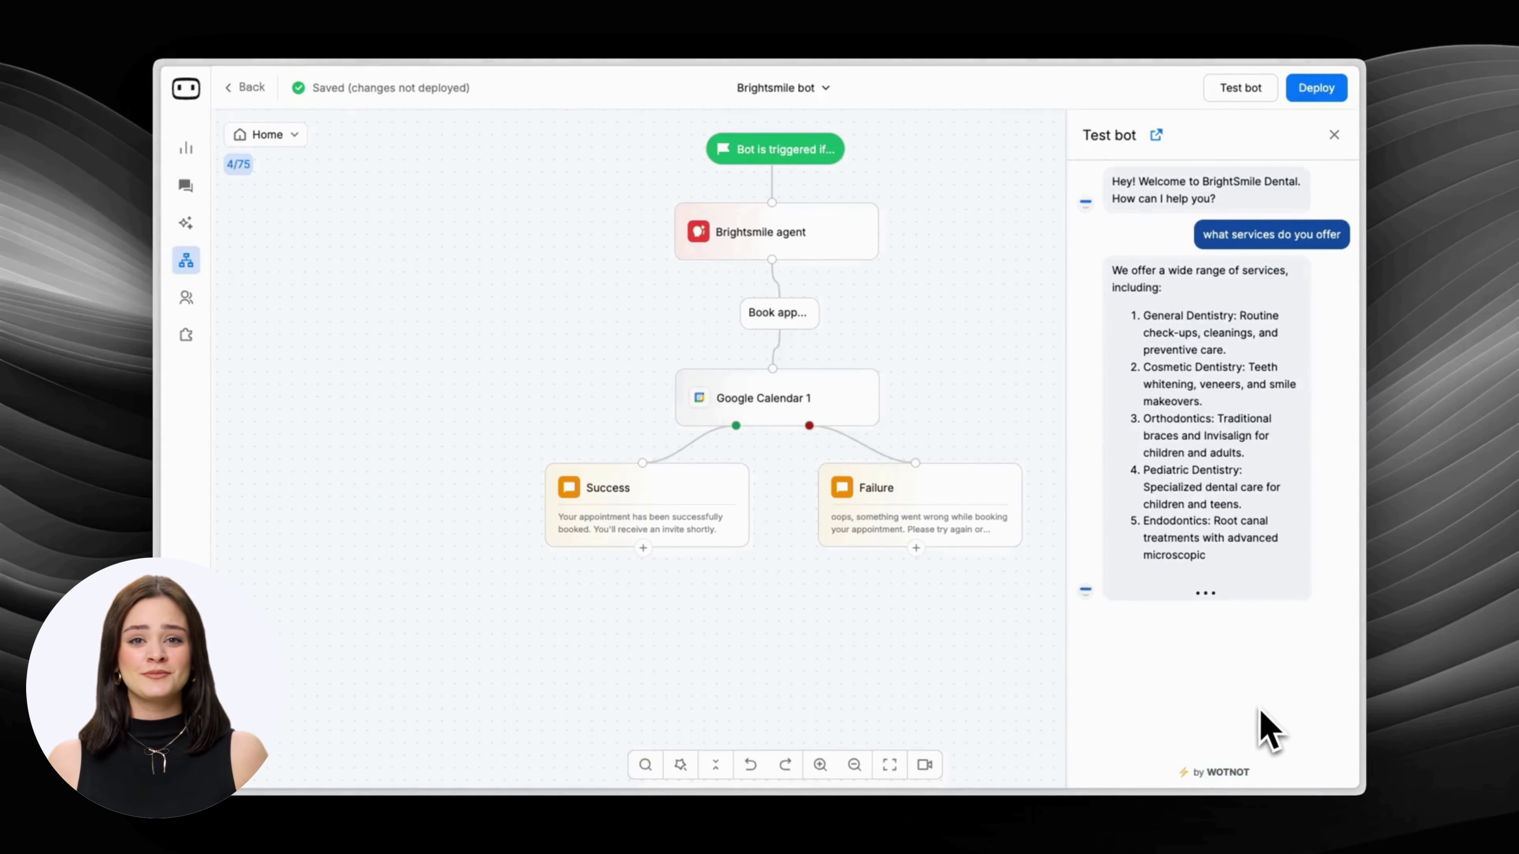
{"action": "type", "text": "I'd like to have a root canal treatment. Do you offer this?"}
{"action": "key", "text": "Return"}
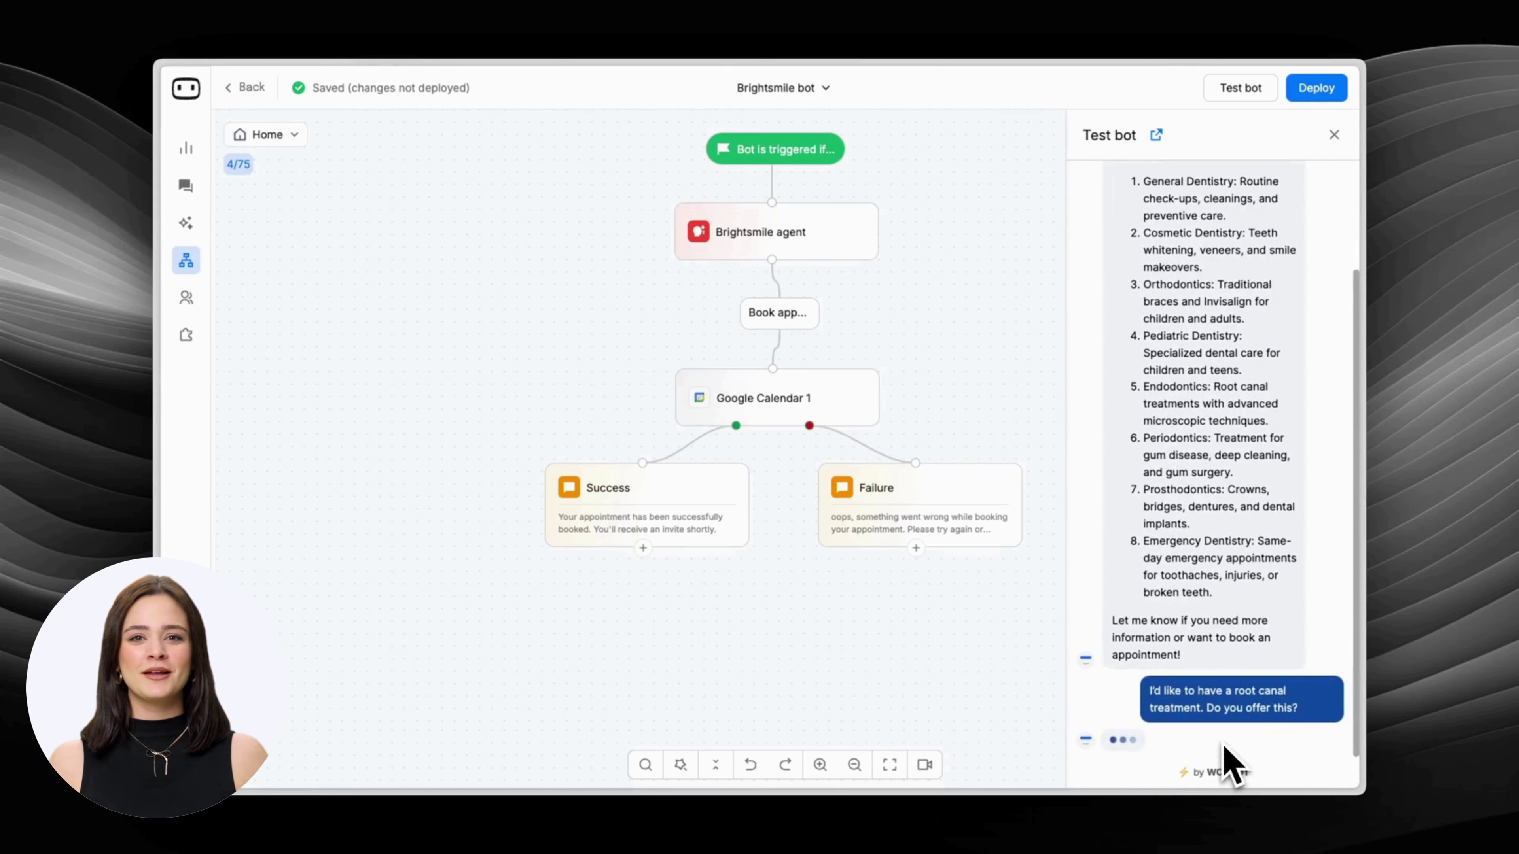
{"action": "type", "text": "yes"}
{"action": "key", "text": "Return"}
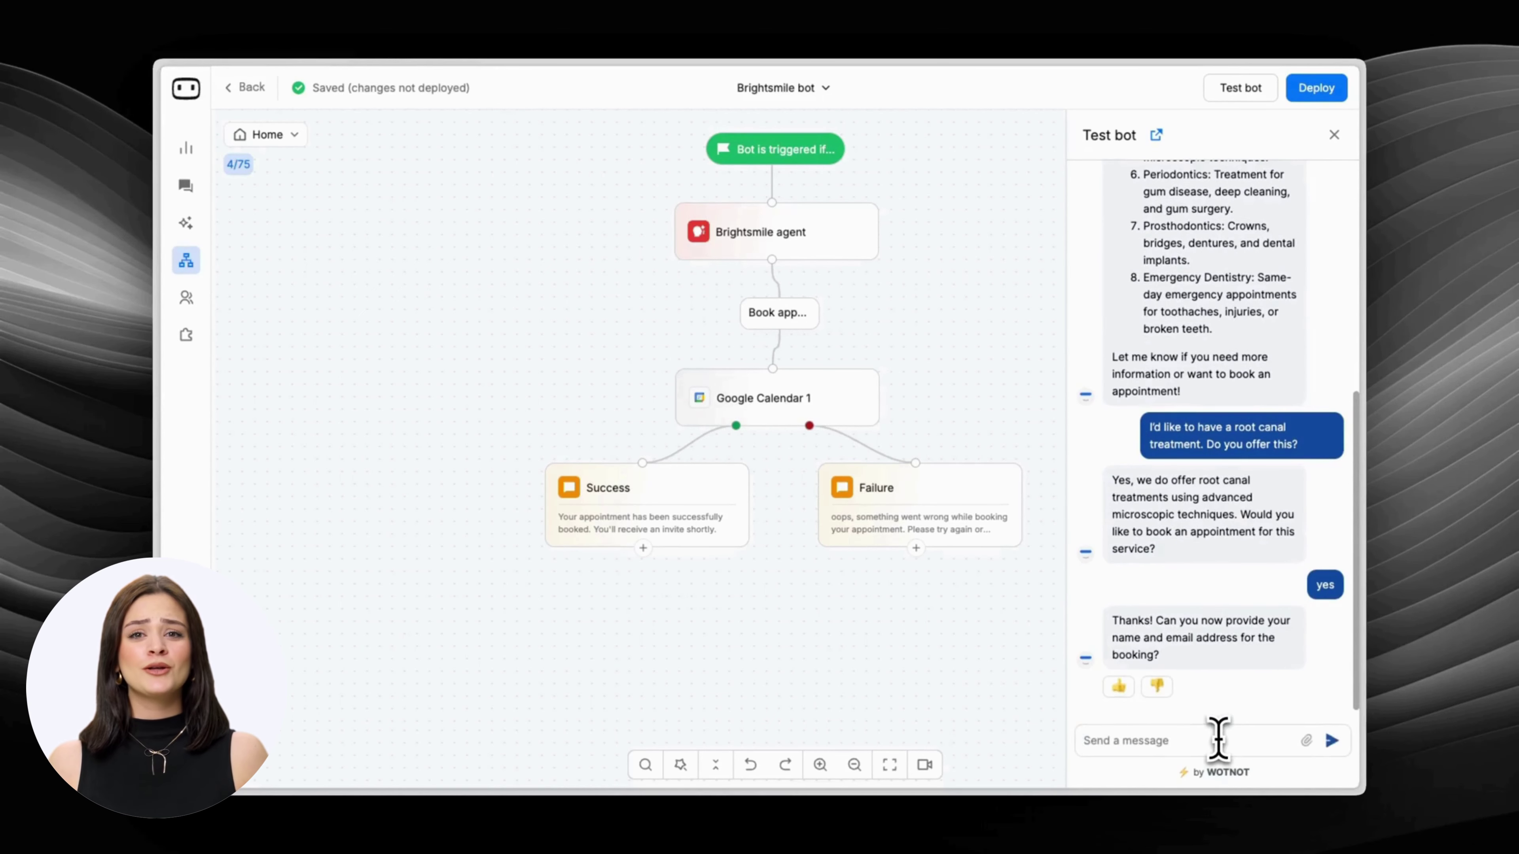
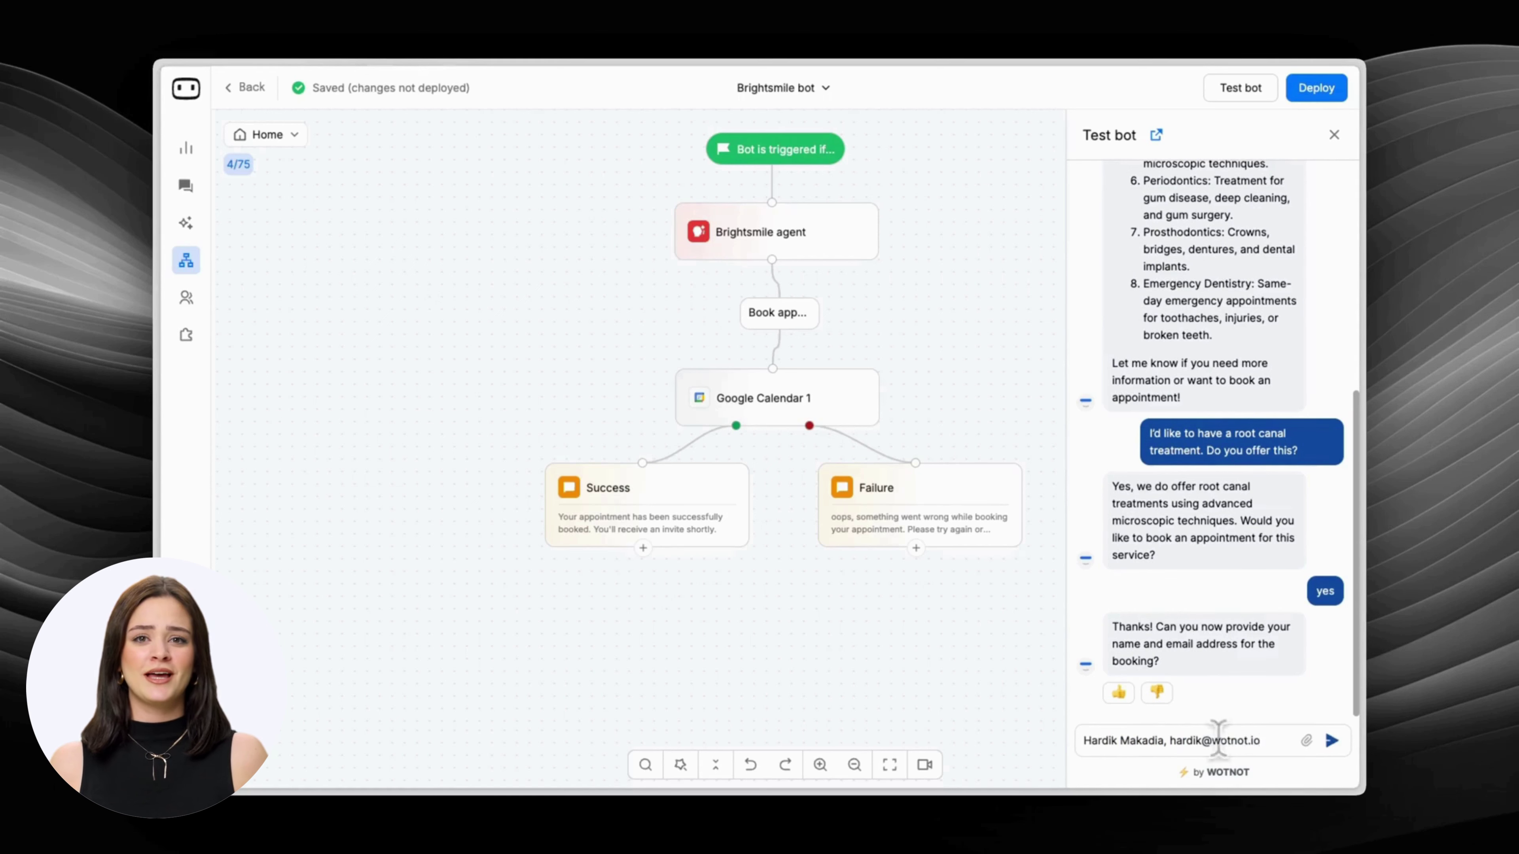
{"action": "key", "text": "Return"}
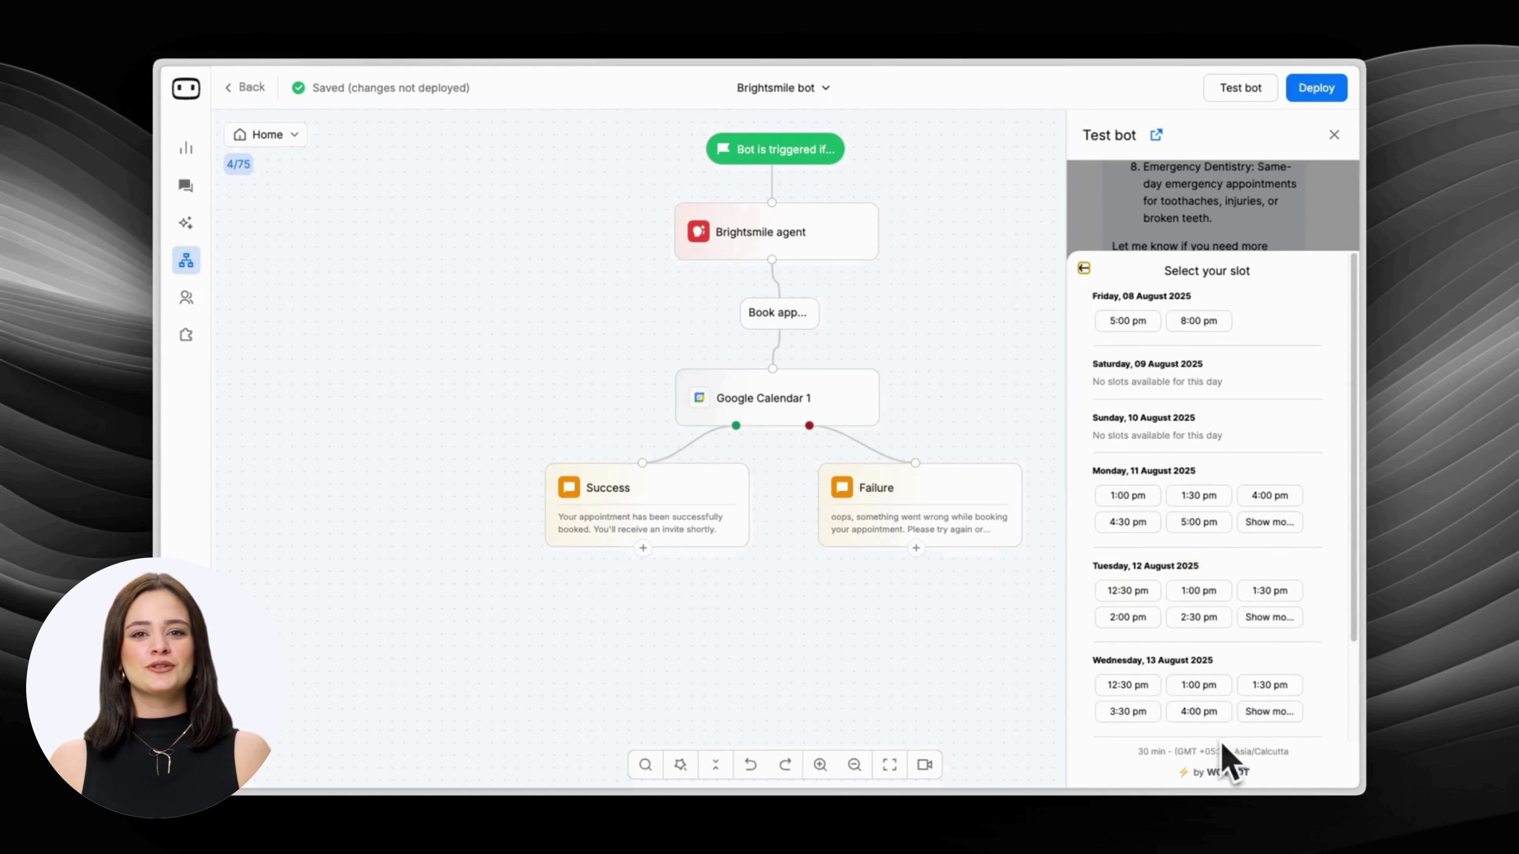
Book the 1:30 pm Monday 11 August slot and deploy the bot.
{"action": "left_click", "coordinate": [1199, 497]}
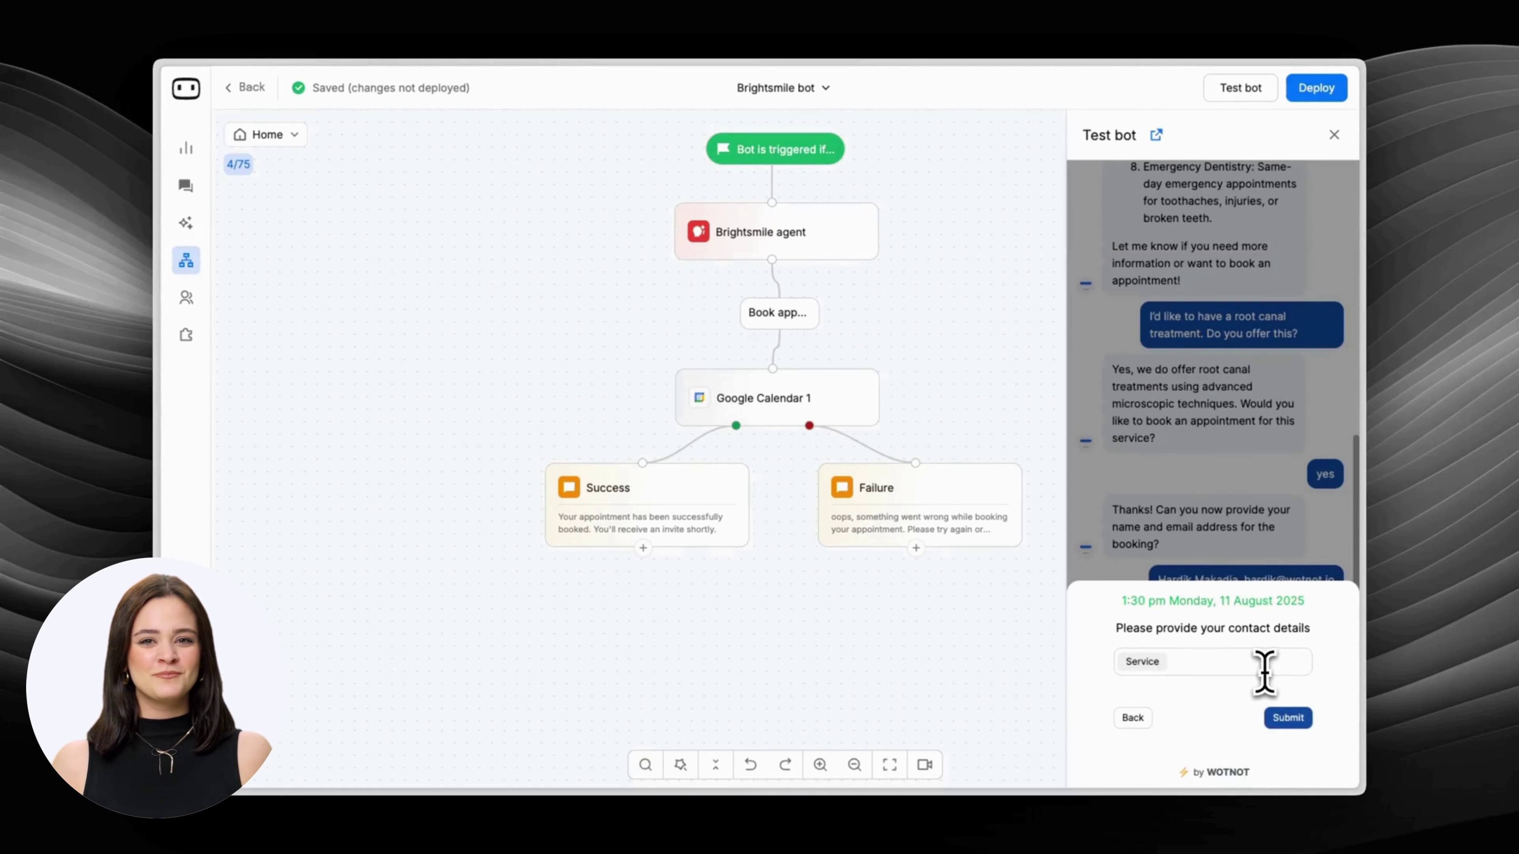
{"action": "left_click", "coordinate": [1286, 718]}
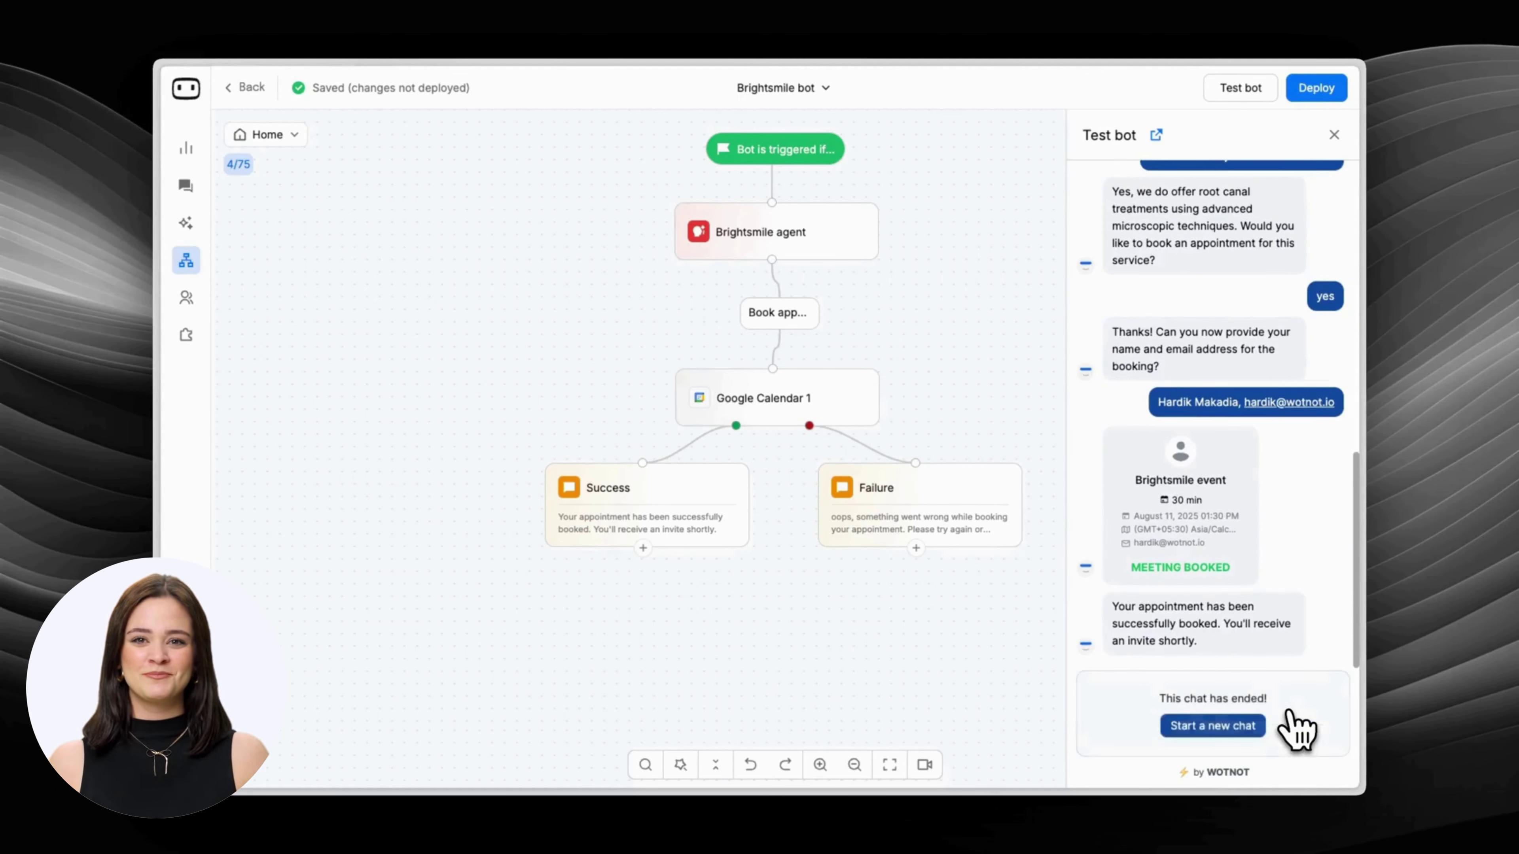
{"action": "left_click", "coordinate": [1316, 88]}
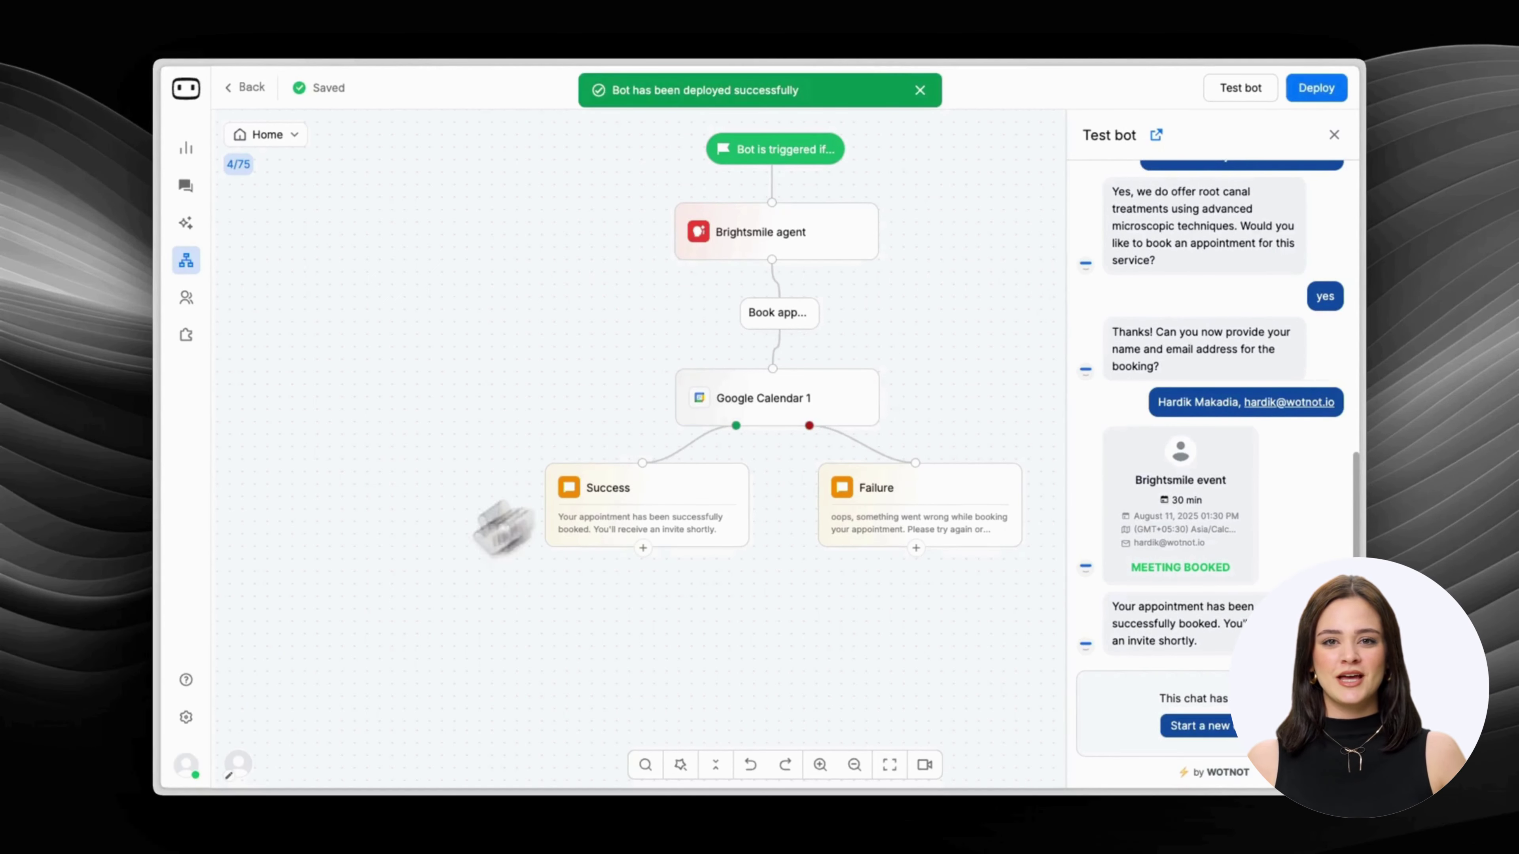
{"action": "left_click", "coordinate": [185, 719]}
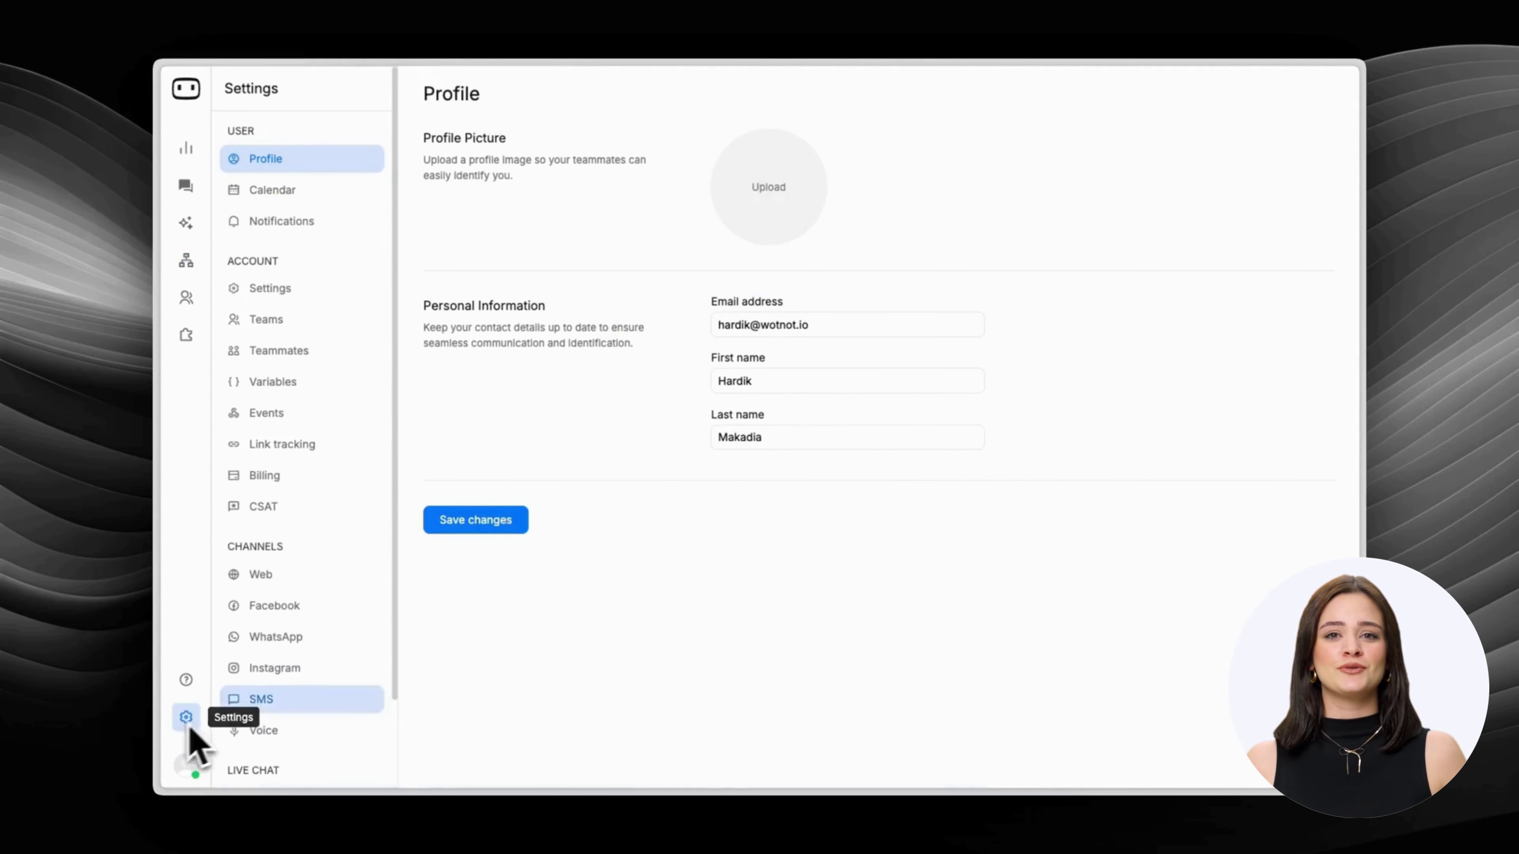
In the Web channel, change the widget header text to 'BrightSmile Bot' and save the appearance.
{"action": "left_click", "coordinate": [296, 575]}
{"action": "double_click", "coordinate": [520, 515]}
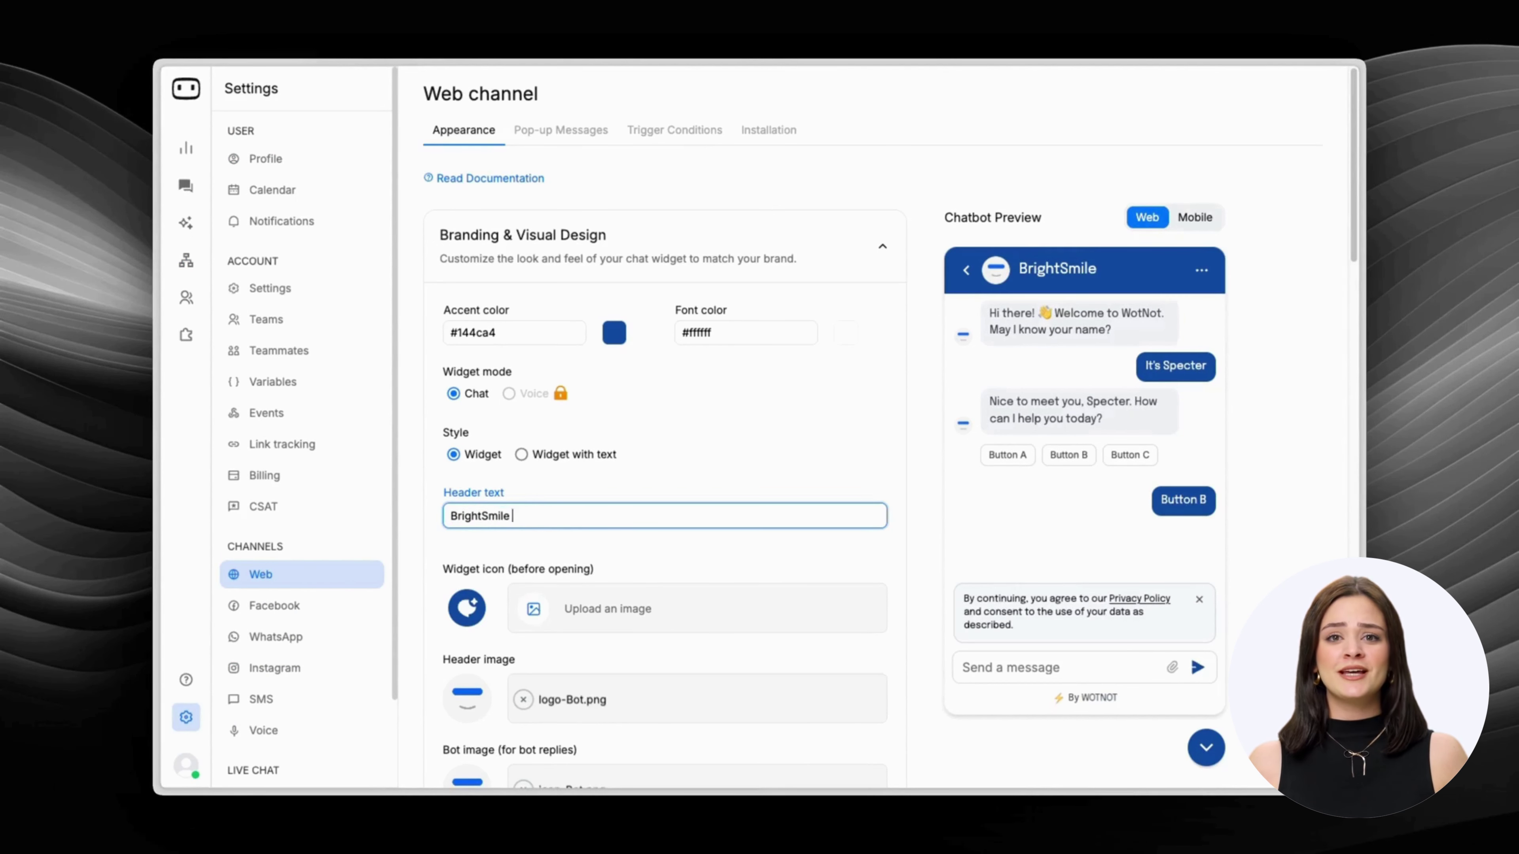
{"action": "type", "text": "Ltd"}
{"action": "scroll", "coordinate": [627, 475], "scroll_direction": "down", "scroll_amount": 10}
{"action": "left_click", "coordinate": [501, 757]}
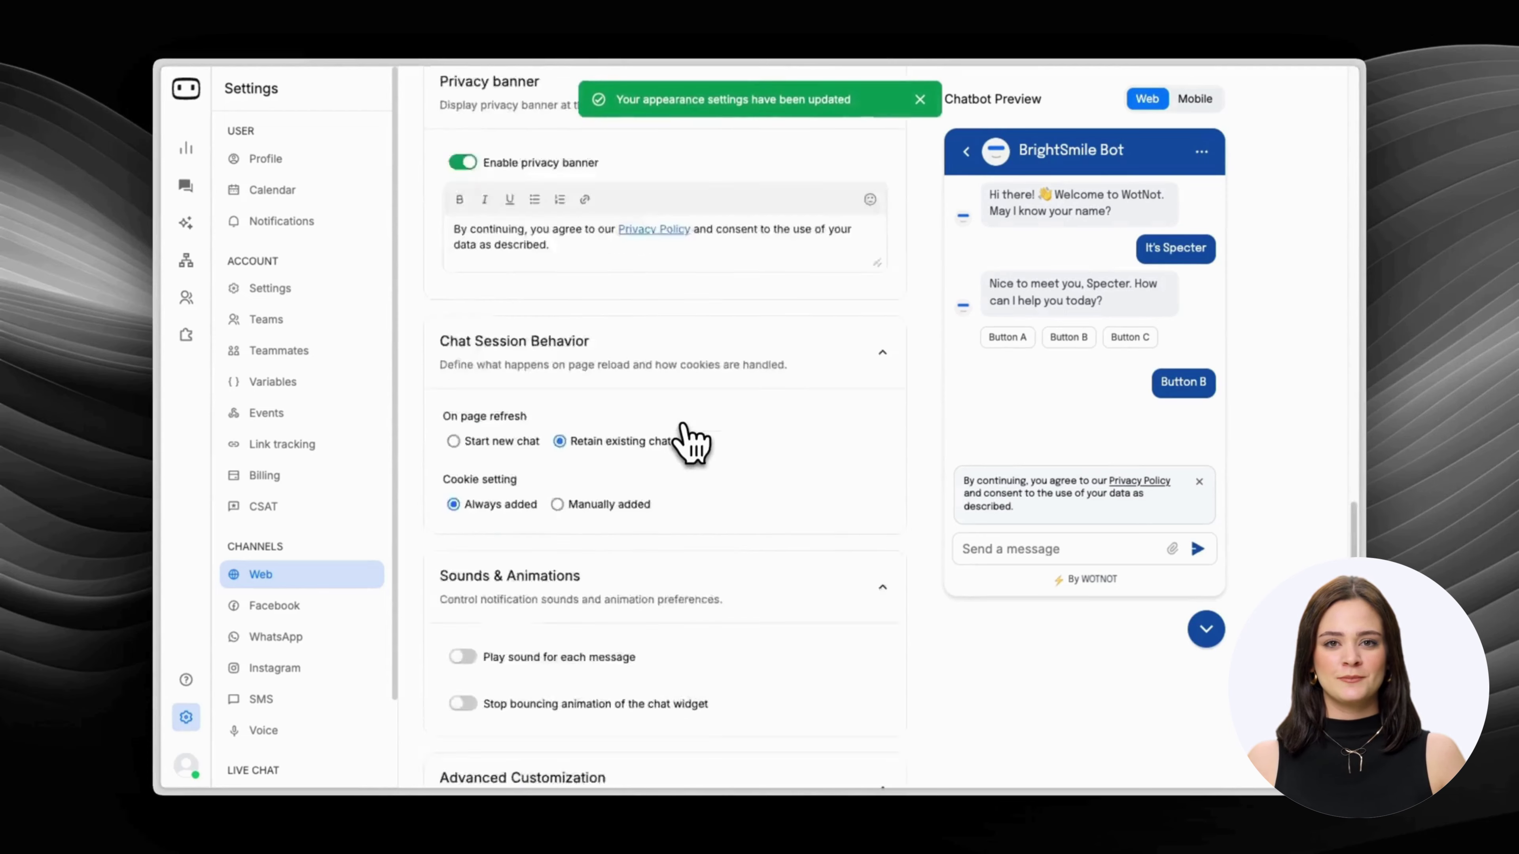
{"action": "left_click", "coordinate": [769, 129]}
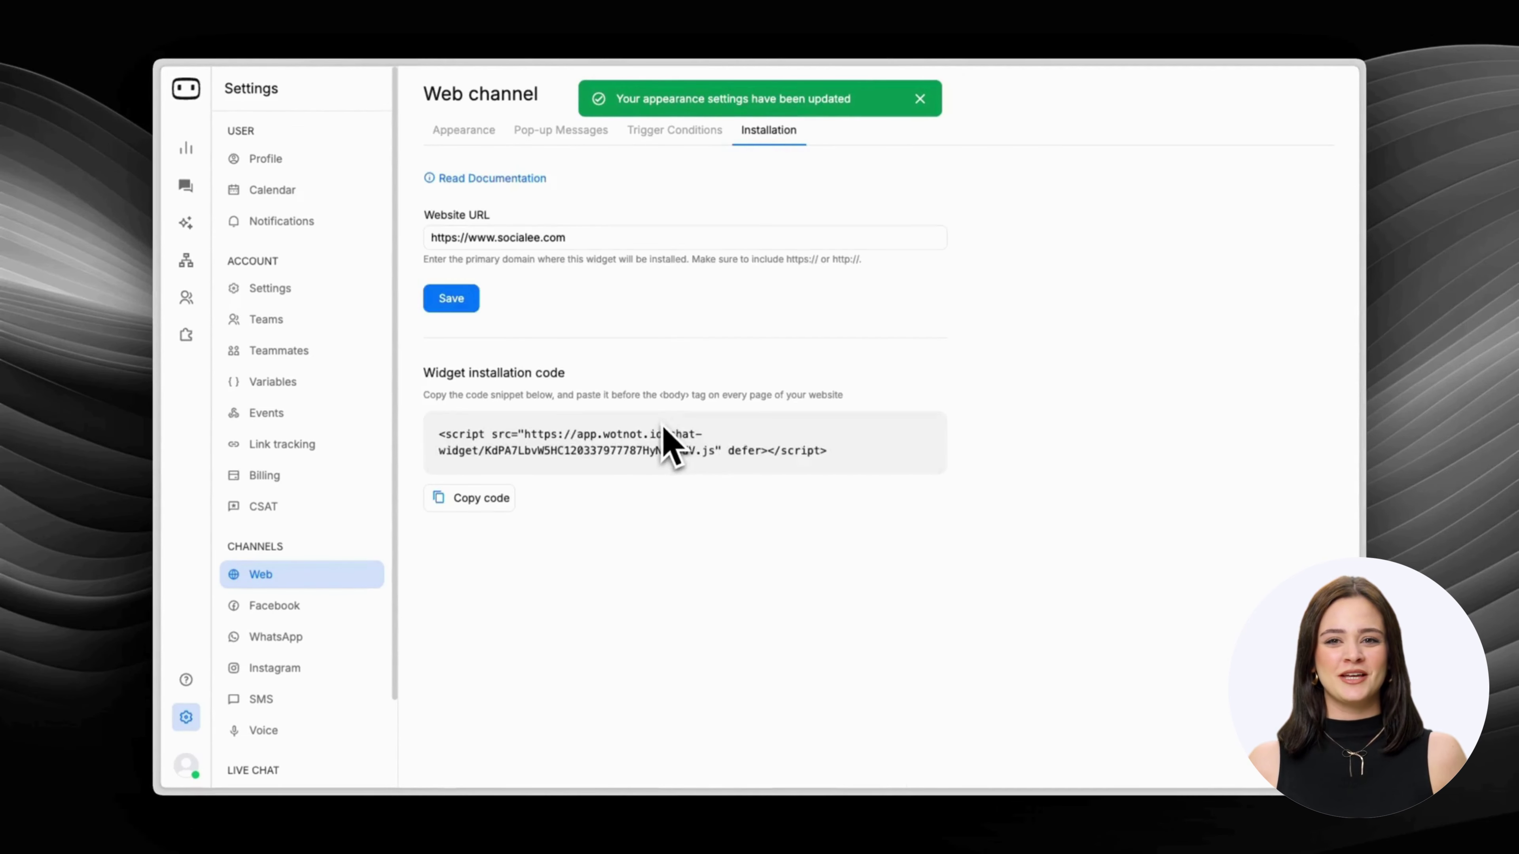
{"action": "left_click_drag", "start_coordinate": [496, 237], "coordinate": [556, 237]}
{"action": "type", "text": "briht"}
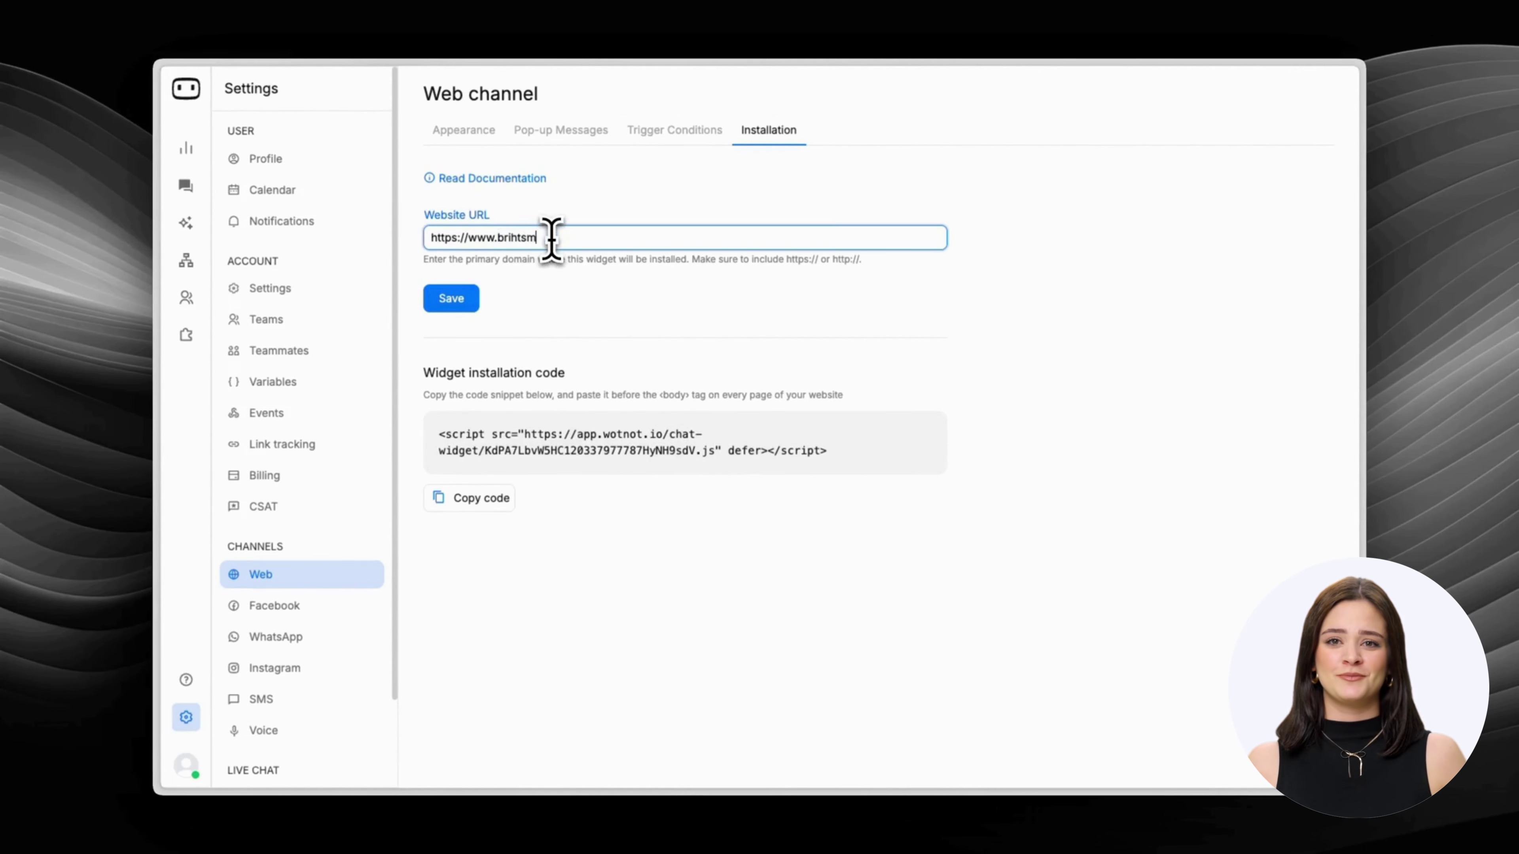
{"action": "key", "text": "BackSpace"}
{"action": "key", "text": "BackSpace"}
{"action": "type", "text": "ghtsmiledental.com"}
{"action": "left_click", "coordinate": [451, 298]}
{"action": "left_click", "coordinate": [469, 498]}
{"action": "type", "text": "iht"}
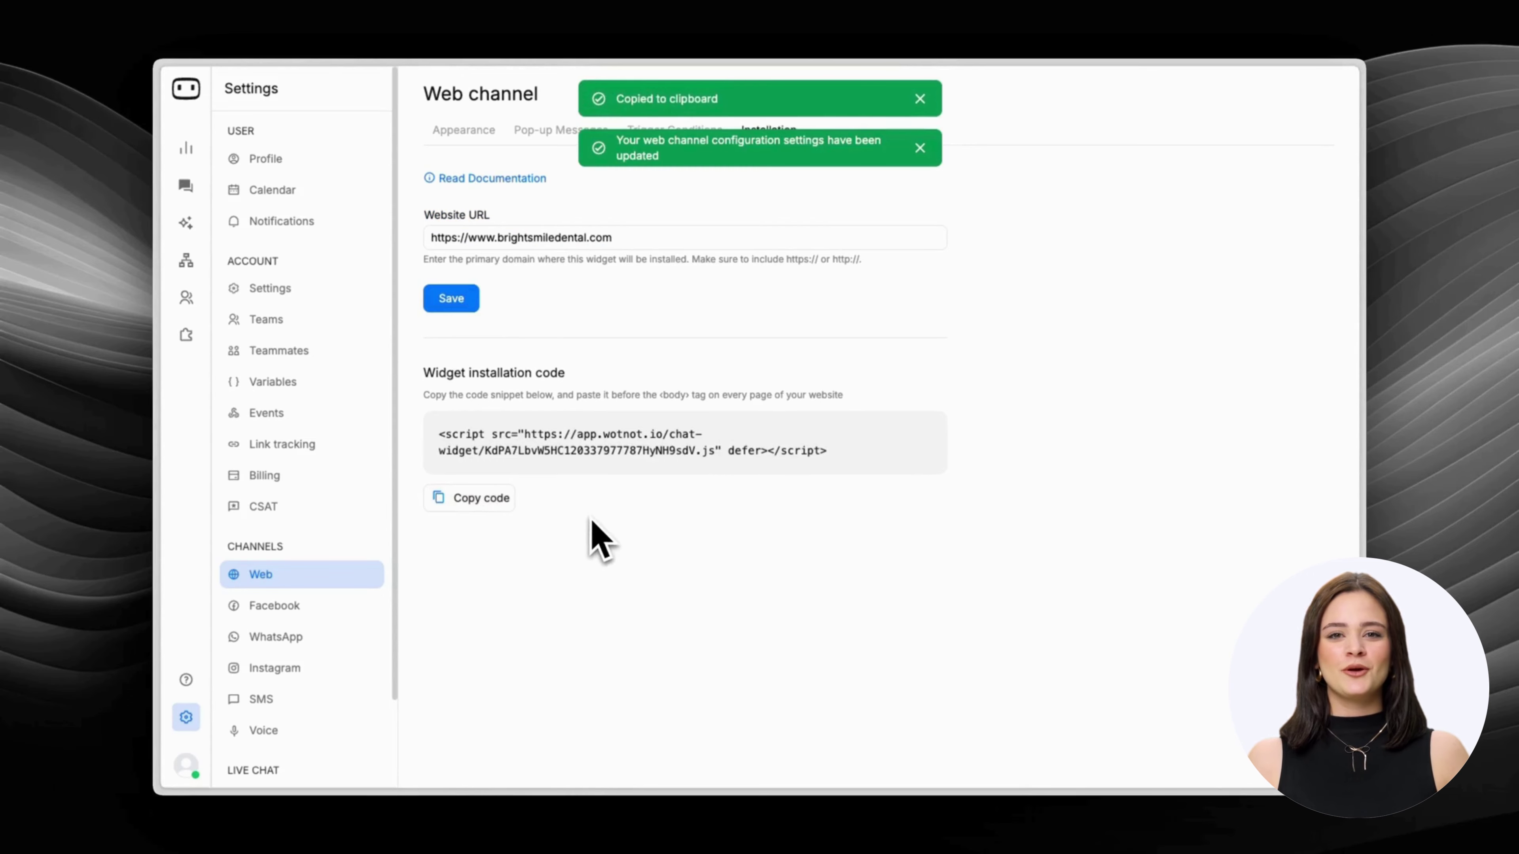